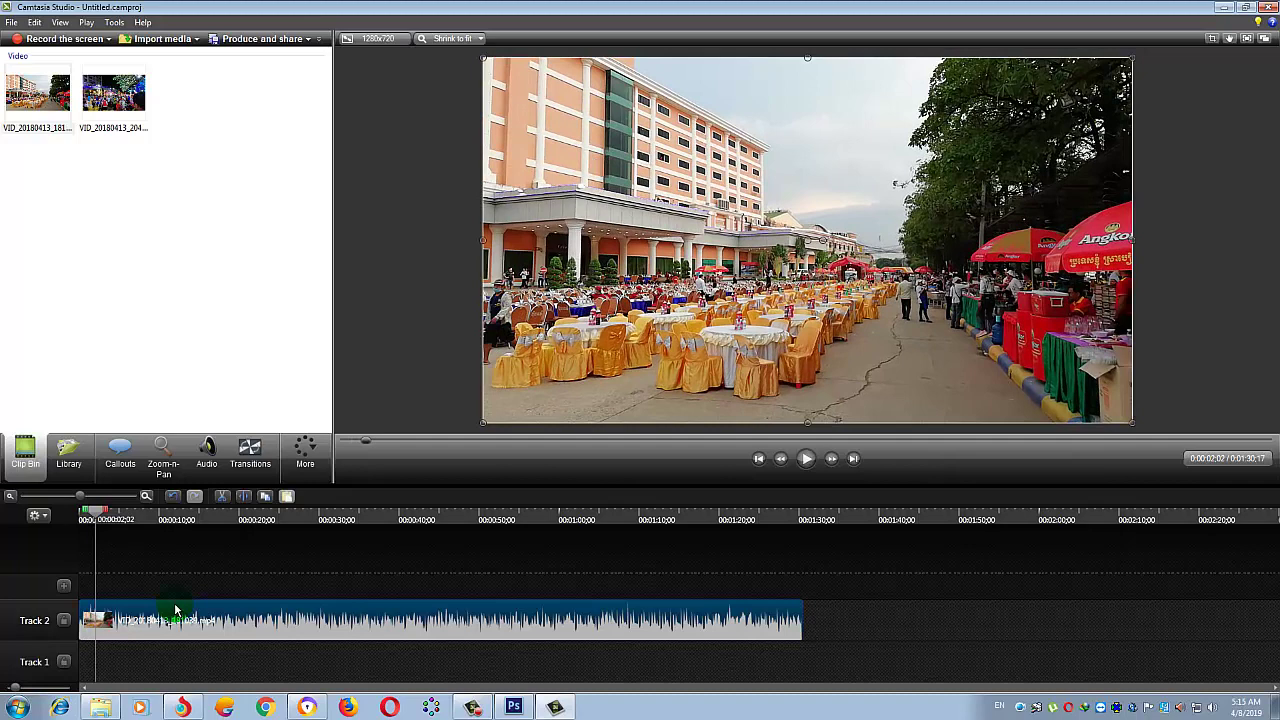
- Add the VID_20180413_204811.mp4 clip to Track 2 directly after the first clip
{"action": "left_click", "coordinate": [466, 528]}
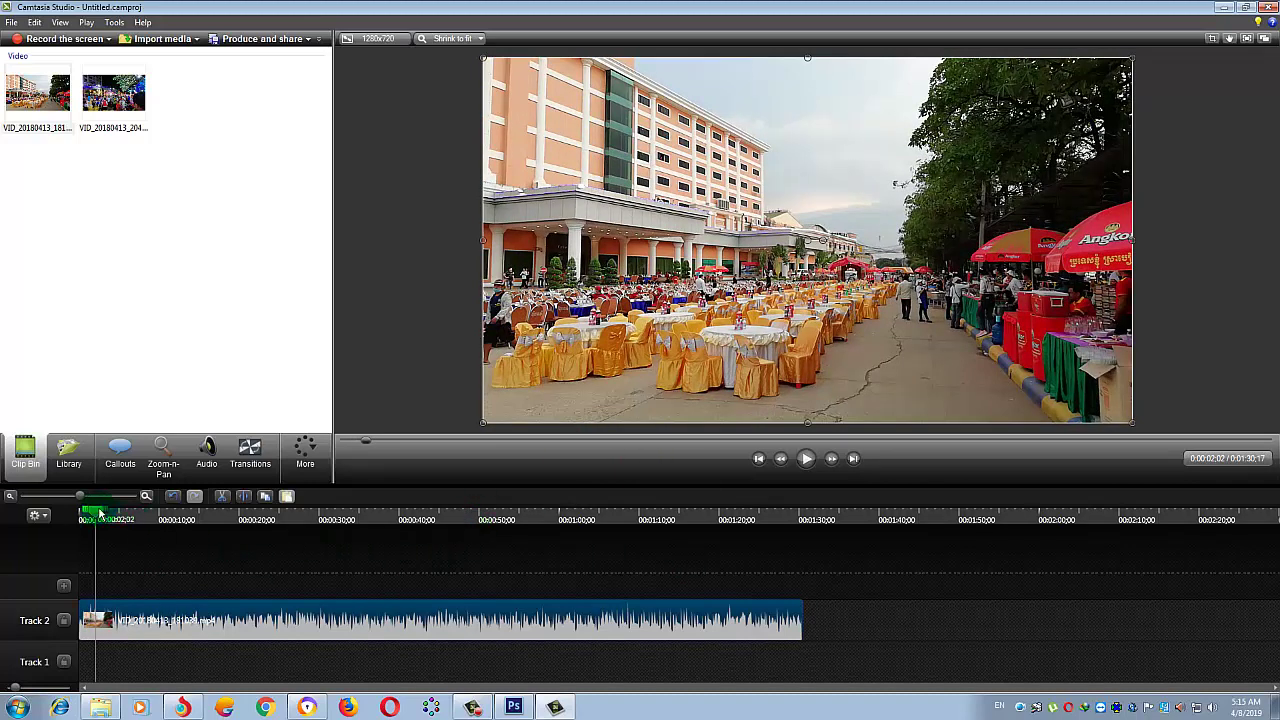
{"action": "left_click_drag", "start_coordinate": [100, 514], "coordinate": [256, 527]}
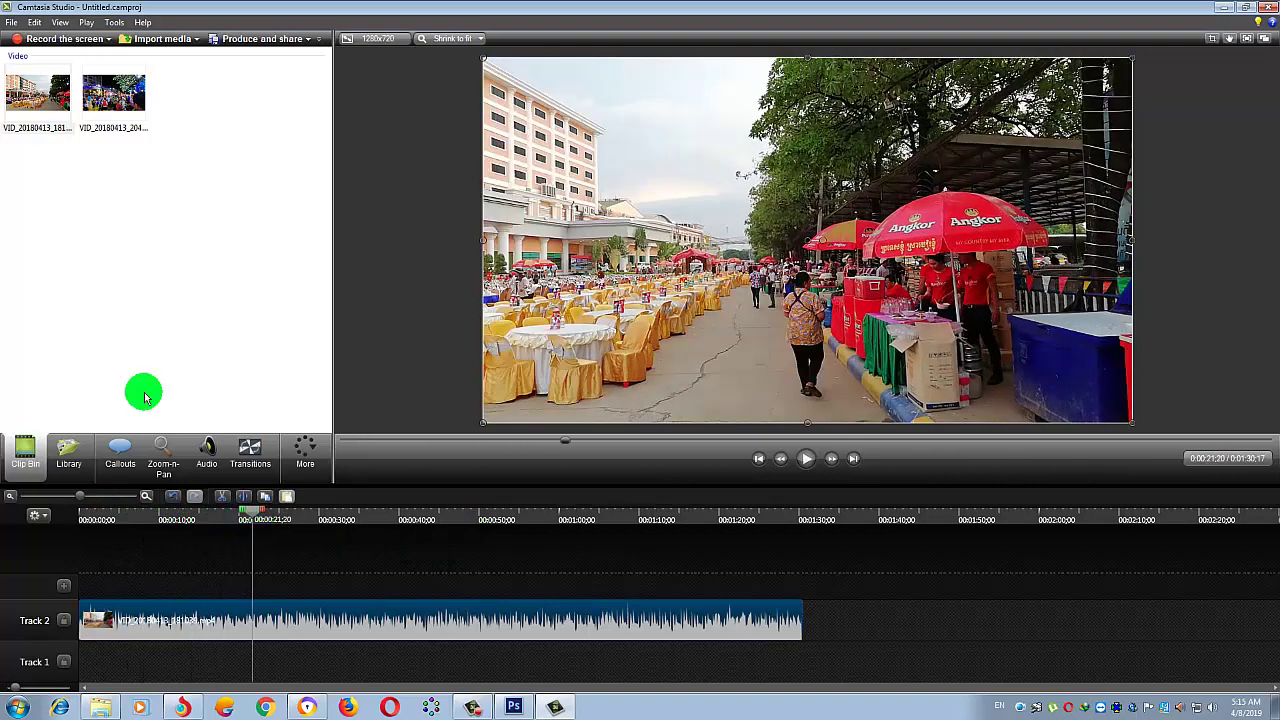
{"action": "mouse_move", "coordinate": [113, 93]}
{"action": "left_mouse_down"}
{"action": "mouse_move", "coordinate": [971, 609]}
{"action": "mouse_move", "coordinate": [858, 622]}
{"action": "left_mouse_up"}
{"action": "left_click", "coordinate": [636, 520]}
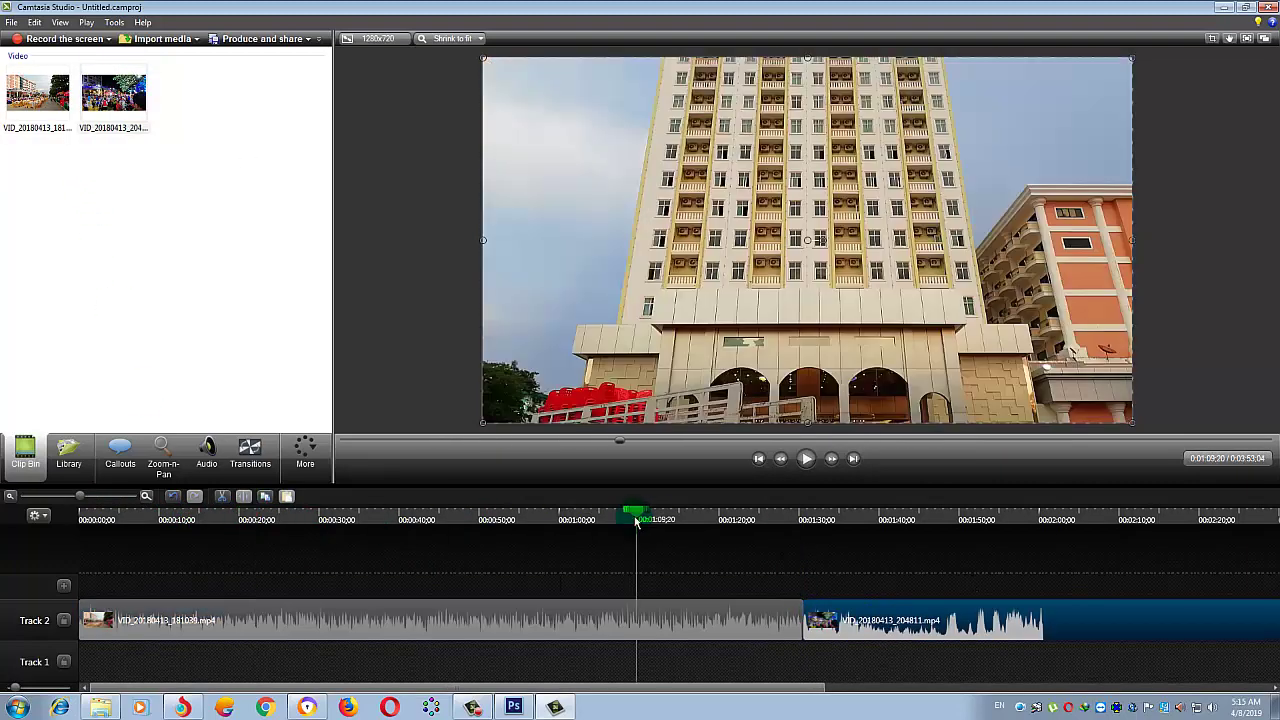
{"action": "left_click_drag", "start_coordinate": [636, 520], "coordinate": [755, 612]}
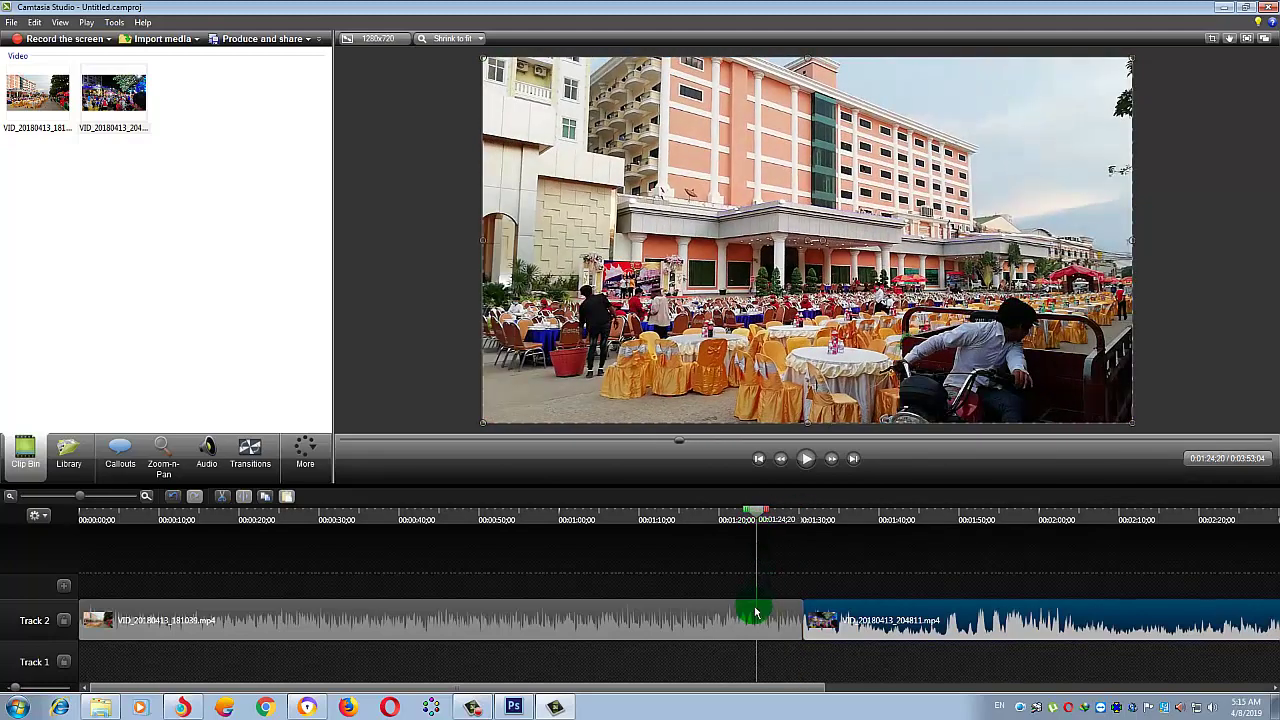
- Try silencing the audio of the VID_20180413_181039.mp4 clip on Track 2, and undo the silence
{"action": "left_click", "coordinate": [755, 612]}
{"action": "left_click_drag", "start_coordinate": [410, 520], "coordinate": [302, 532]}
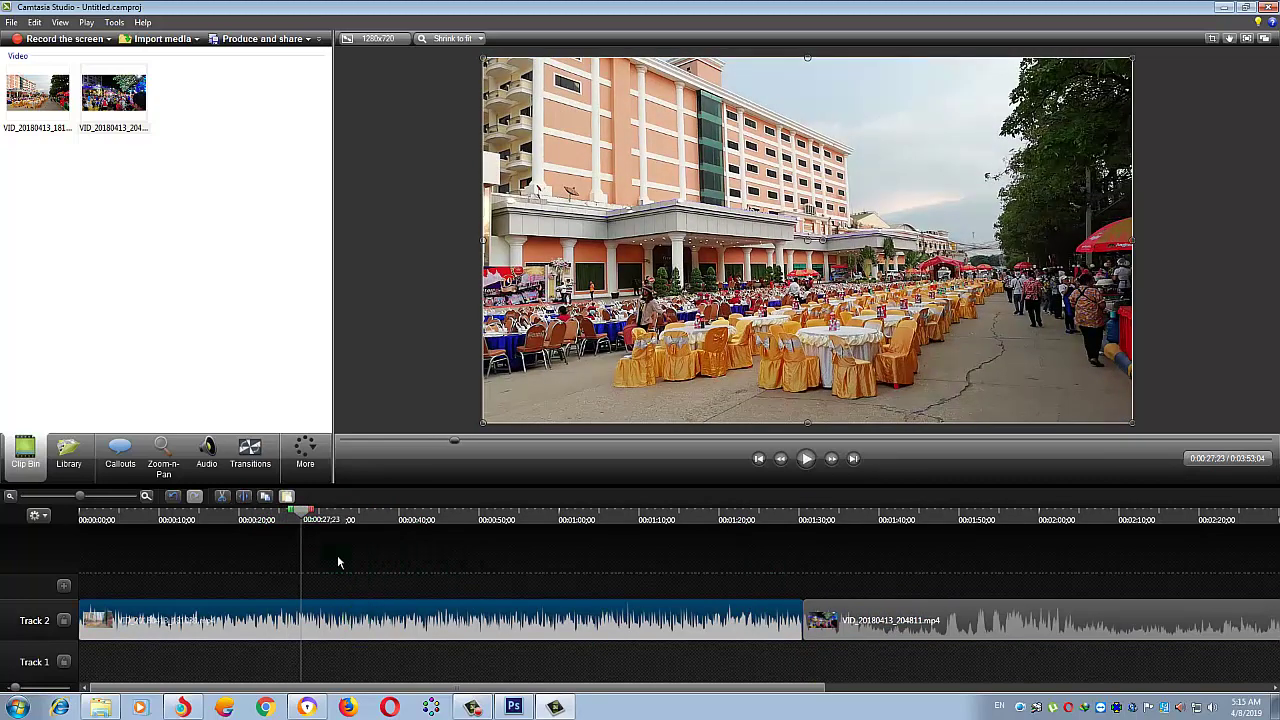
{"action": "left_click", "coordinate": [218, 463]}
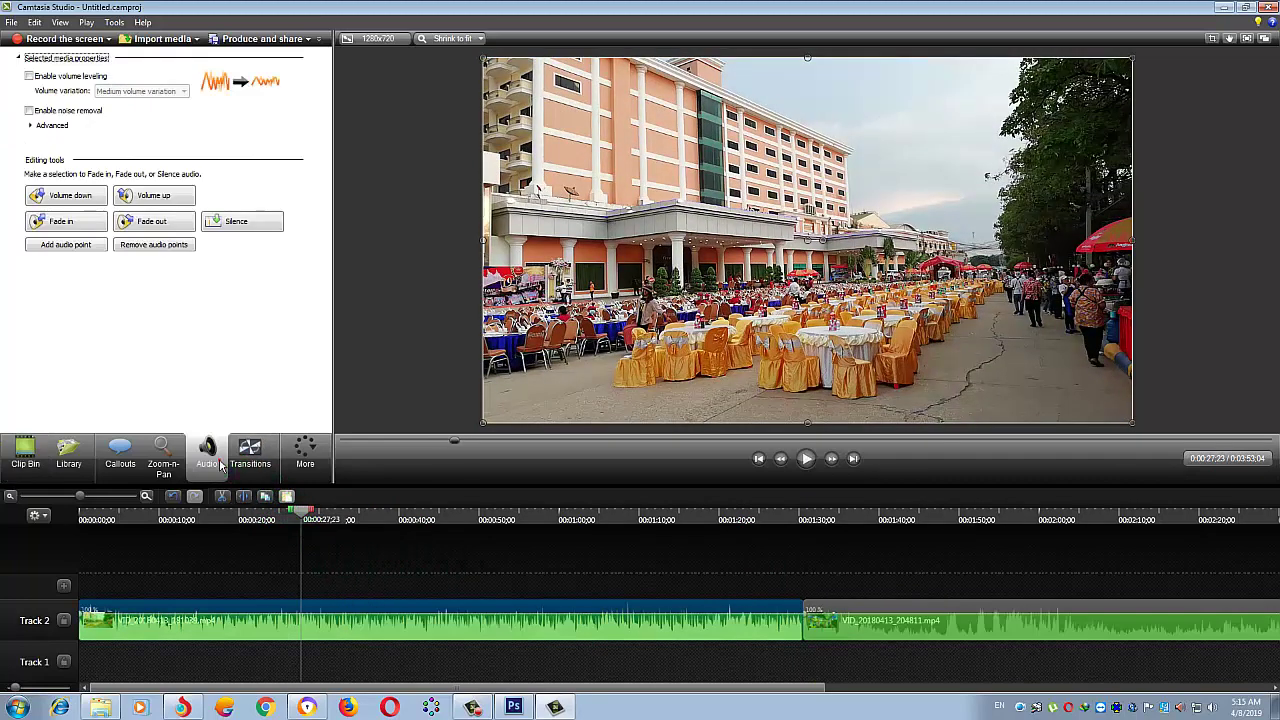
{"action": "left_click", "coordinate": [258, 232]}
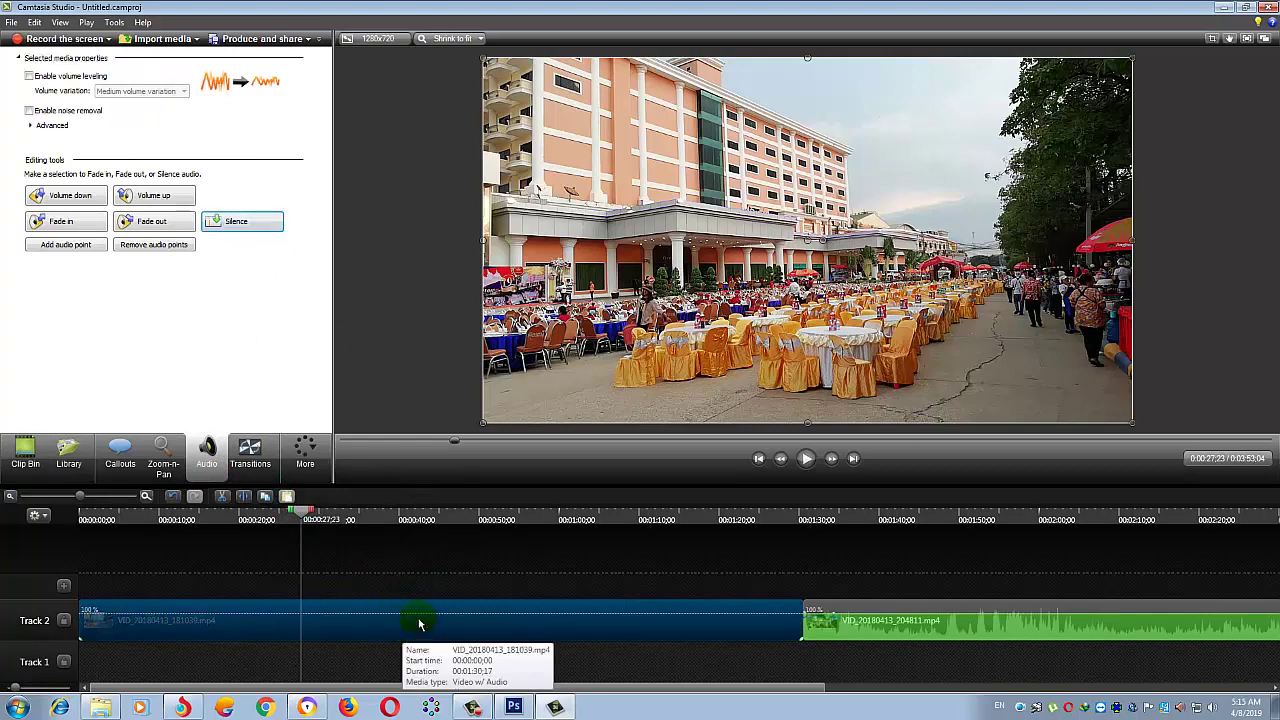
{"action": "key", "text": "ctrl+z"}
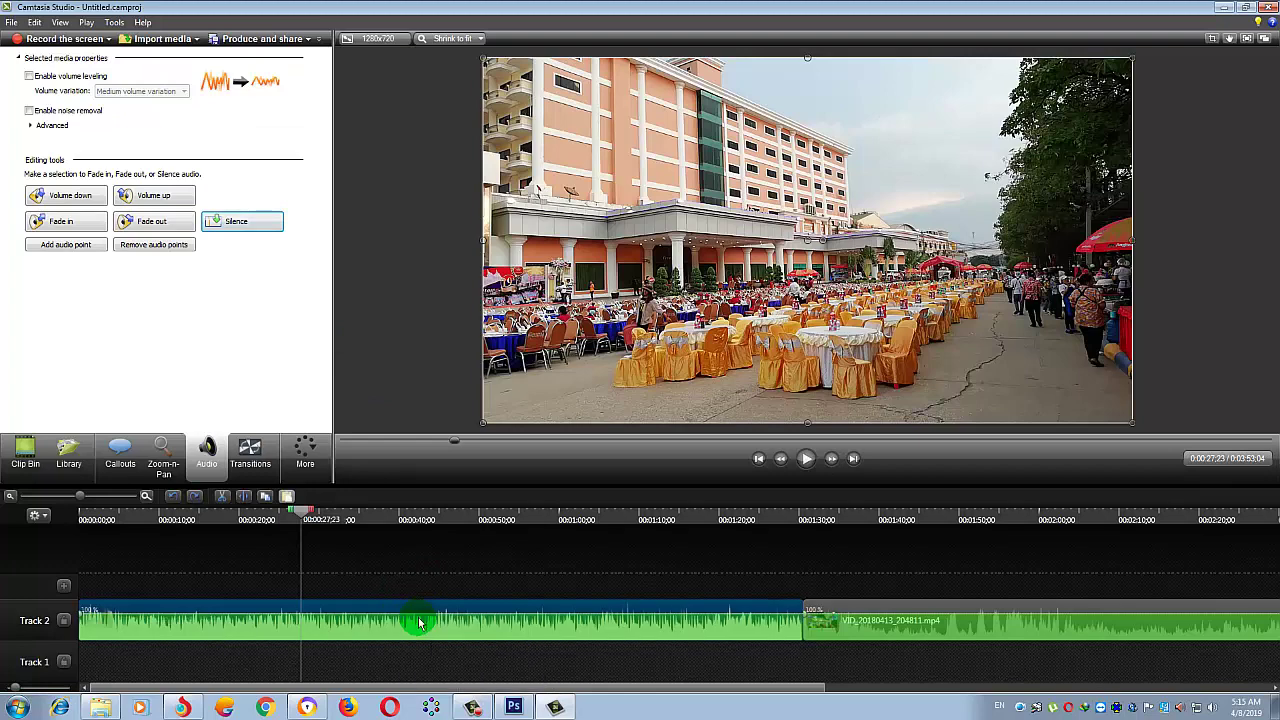
- Separate the video and audio of the VID_20180413_181039.mp4 clip on Track 2
{"action": "left_click", "coordinate": [418, 622]}
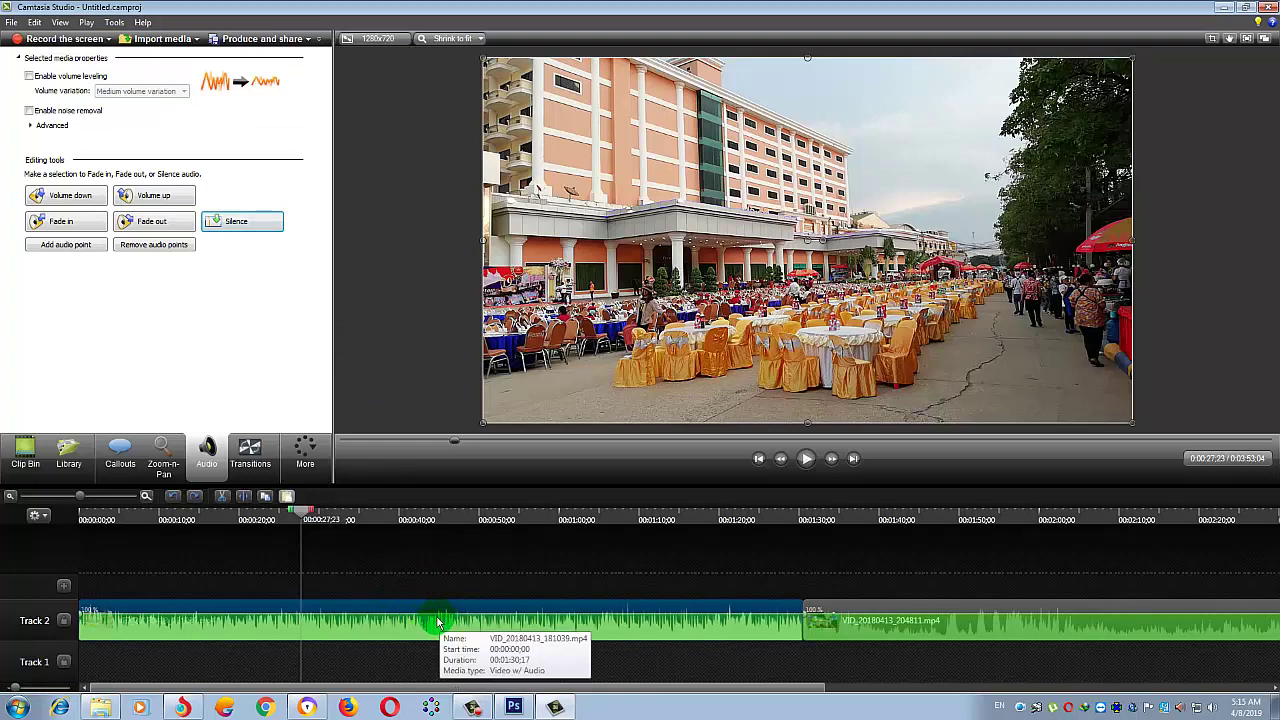
{"action": "right_click", "coordinate": [437, 623]}
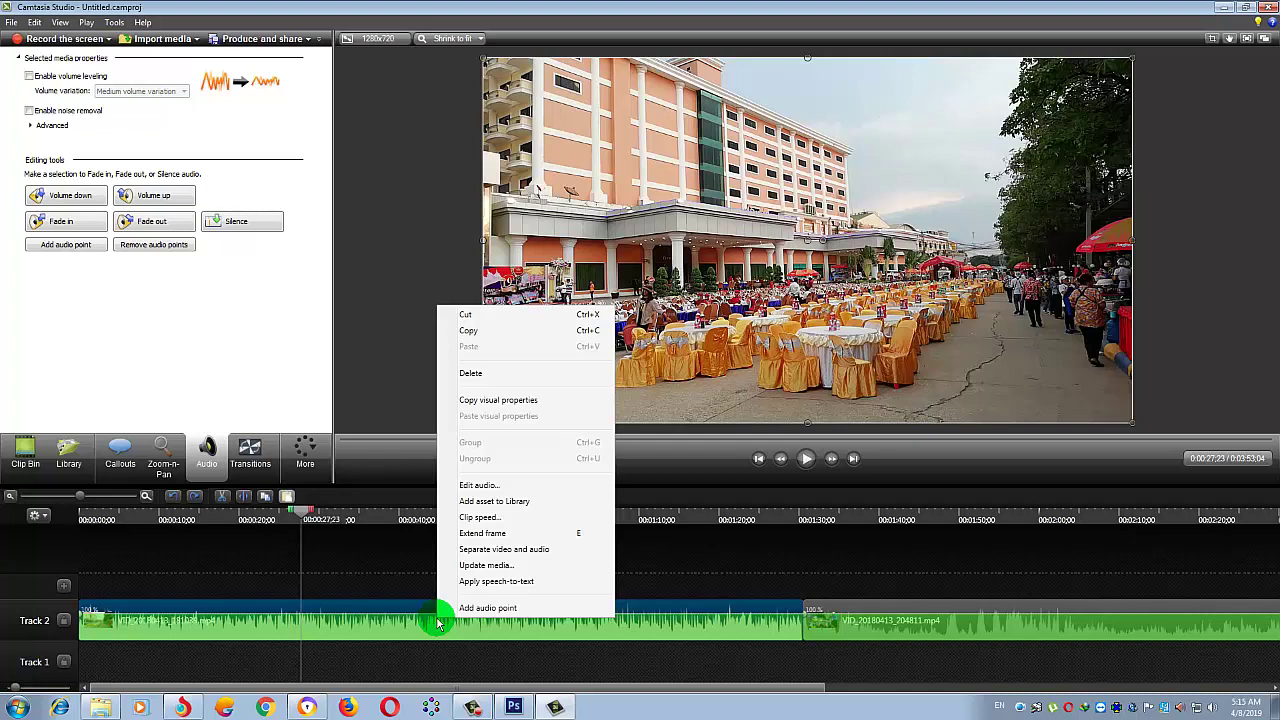
{"action": "left_click", "coordinate": [479, 550]}
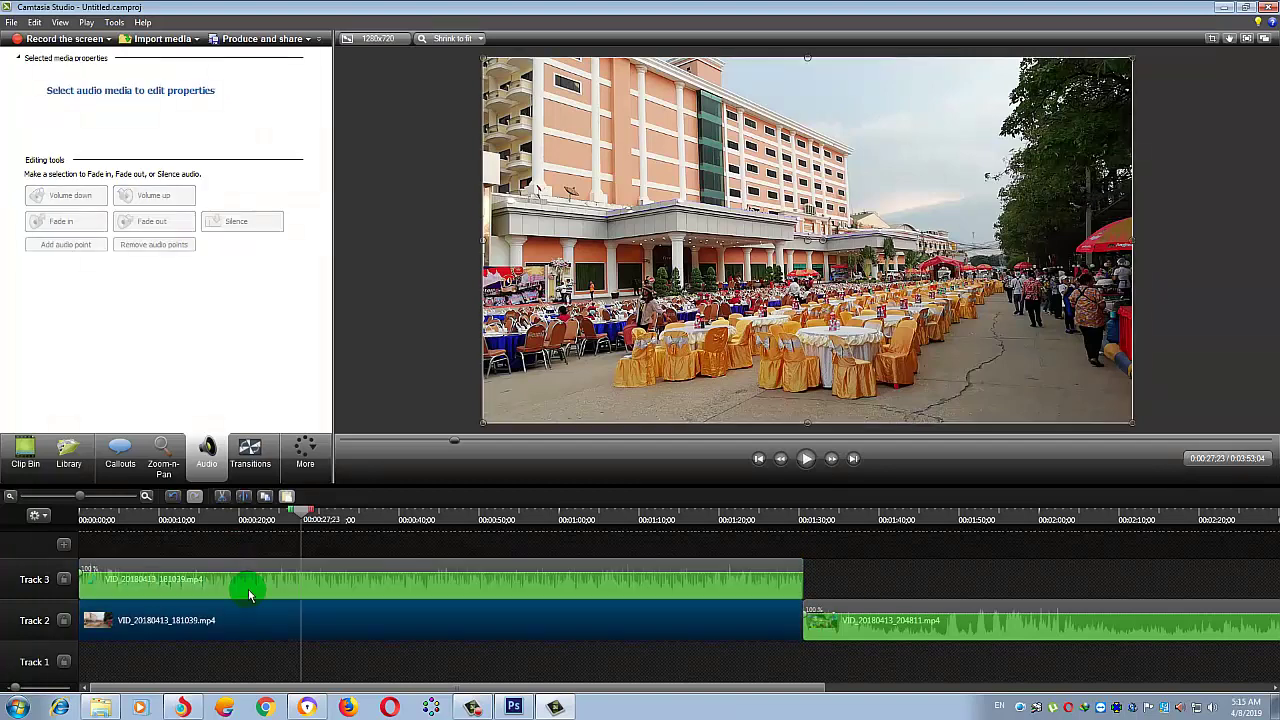
- Move the separated audio on Track 3 to start at about 18 seconds and preview playback from about 1:05
{"action": "left_click_drag", "start_coordinate": [248, 588], "coordinate": [398, 591]}
{"action": "left_click", "coordinate": [180, 518]}
{"action": "left_click", "coordinate": [832, 459]}
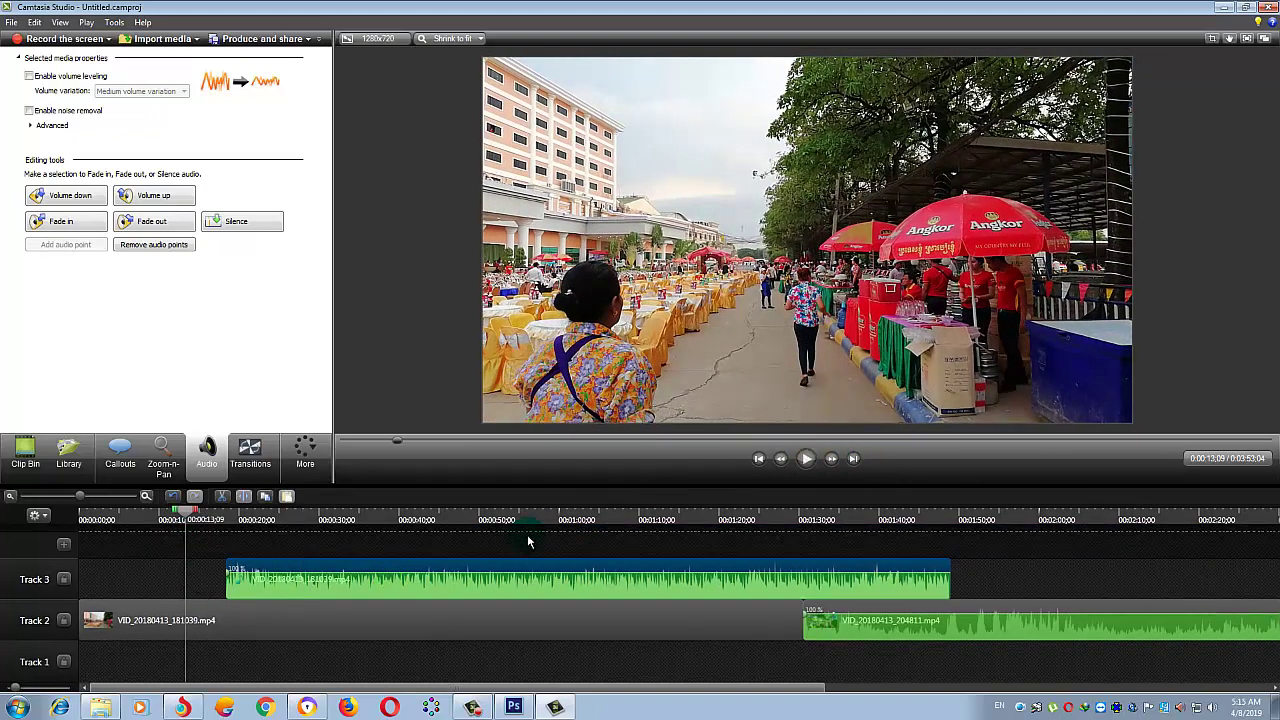
{"action": "left_click", "coordinate": [529, 541]}
{"action": "left_click", "coordinate": [600, 519]}
{"action": "left_click", "coordinate": [806, 459]}
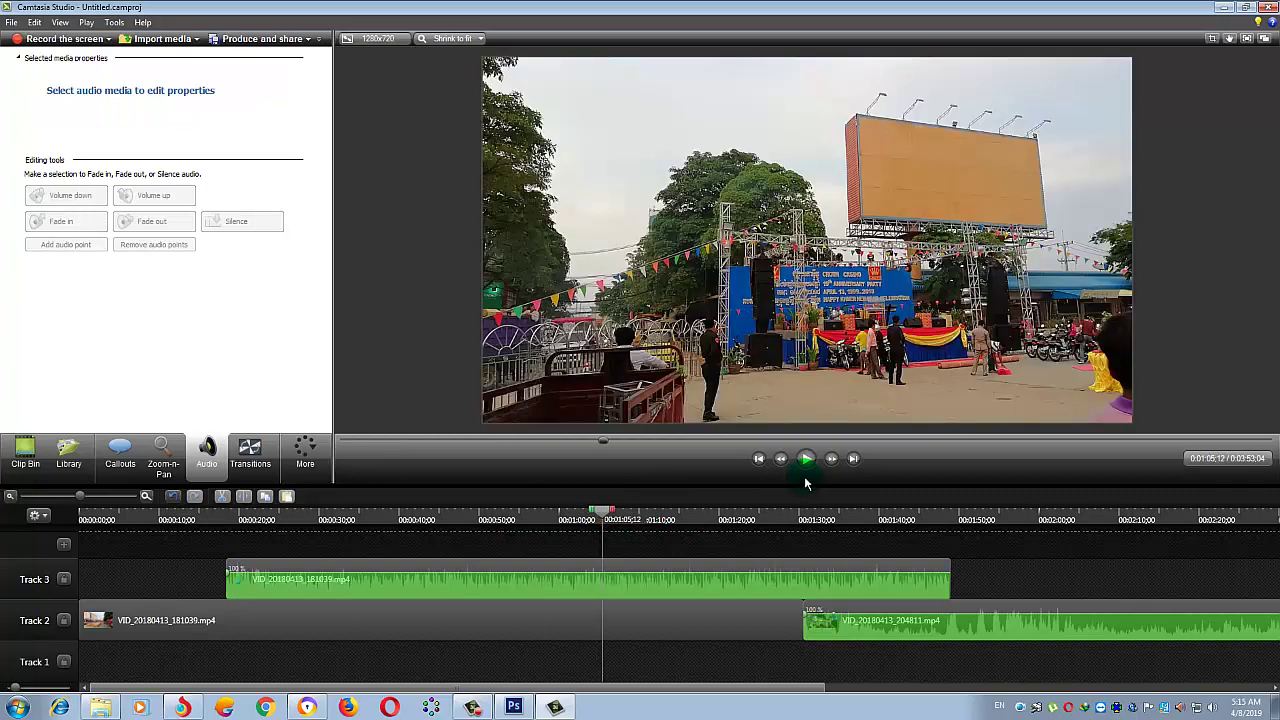
{"action": "left_click", "coordinate": [806, 466]}
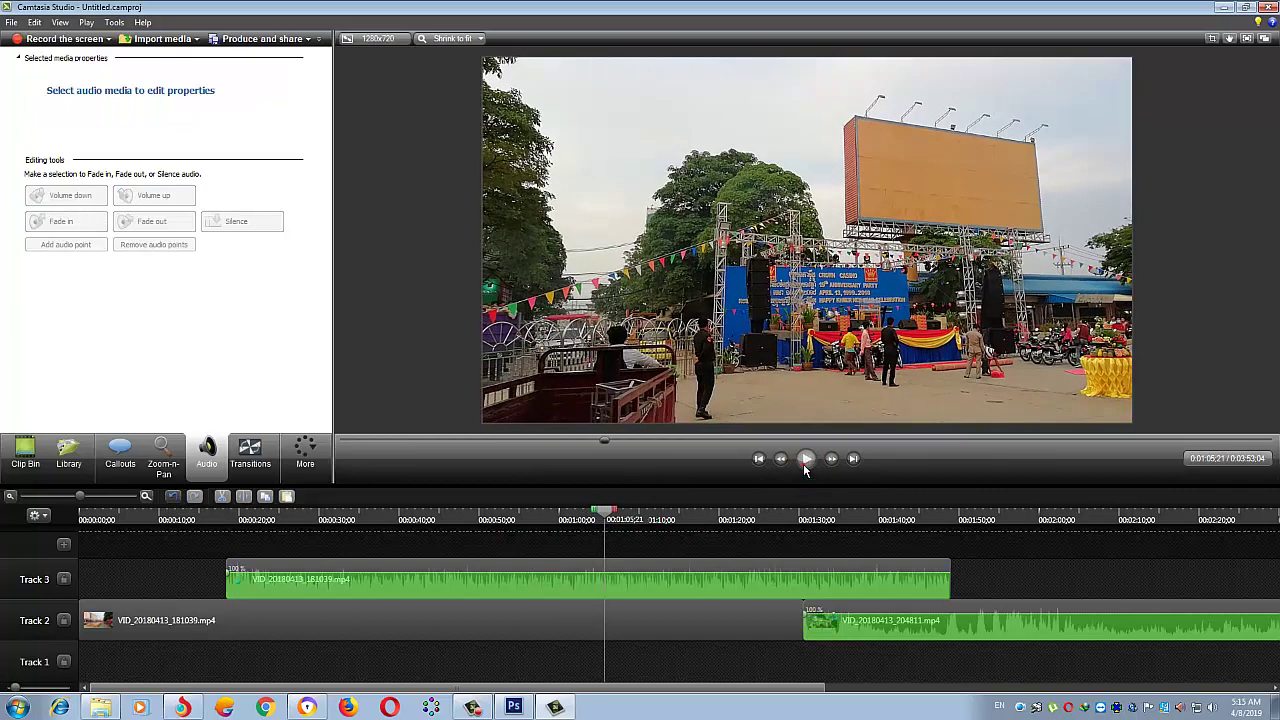
{"action": "left_click", "coordinate": [806, 462]}
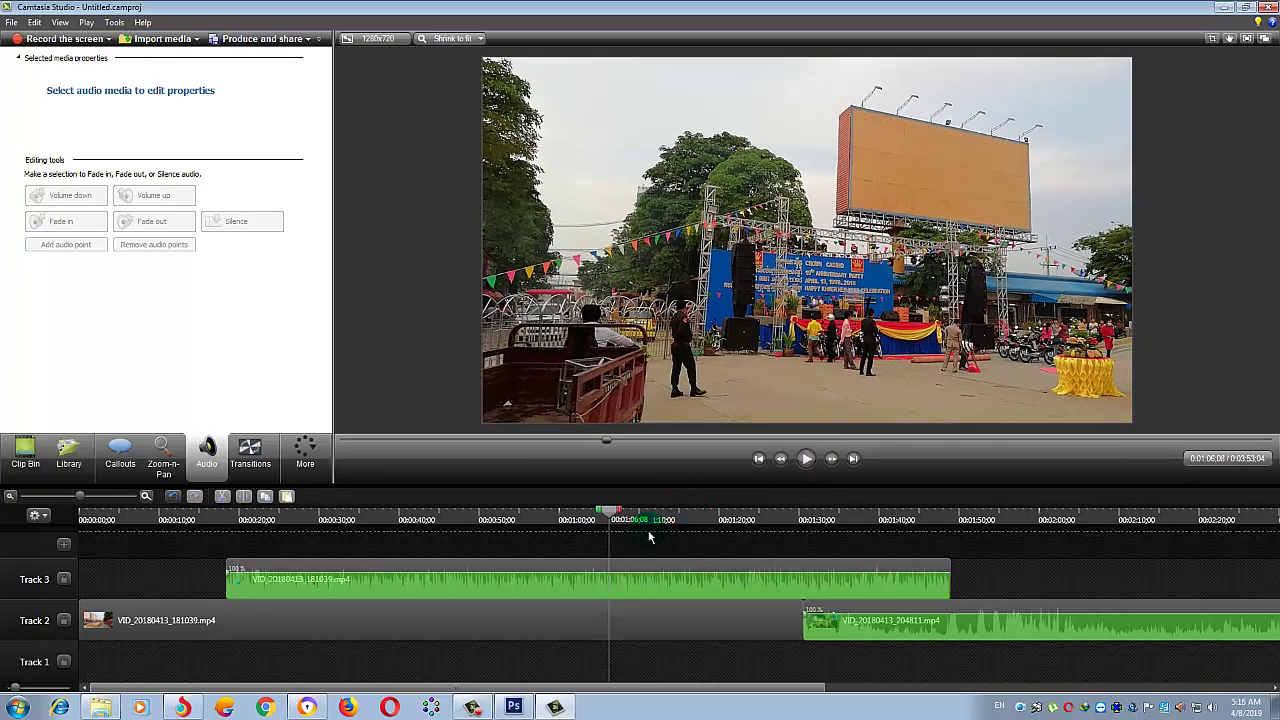
- Delete the separated audio clip from Track 3 and return to the Clip Bin
{"action": "left_click_drag", "start_coordinate": [684, 578], "coordinate": [593, 589]}
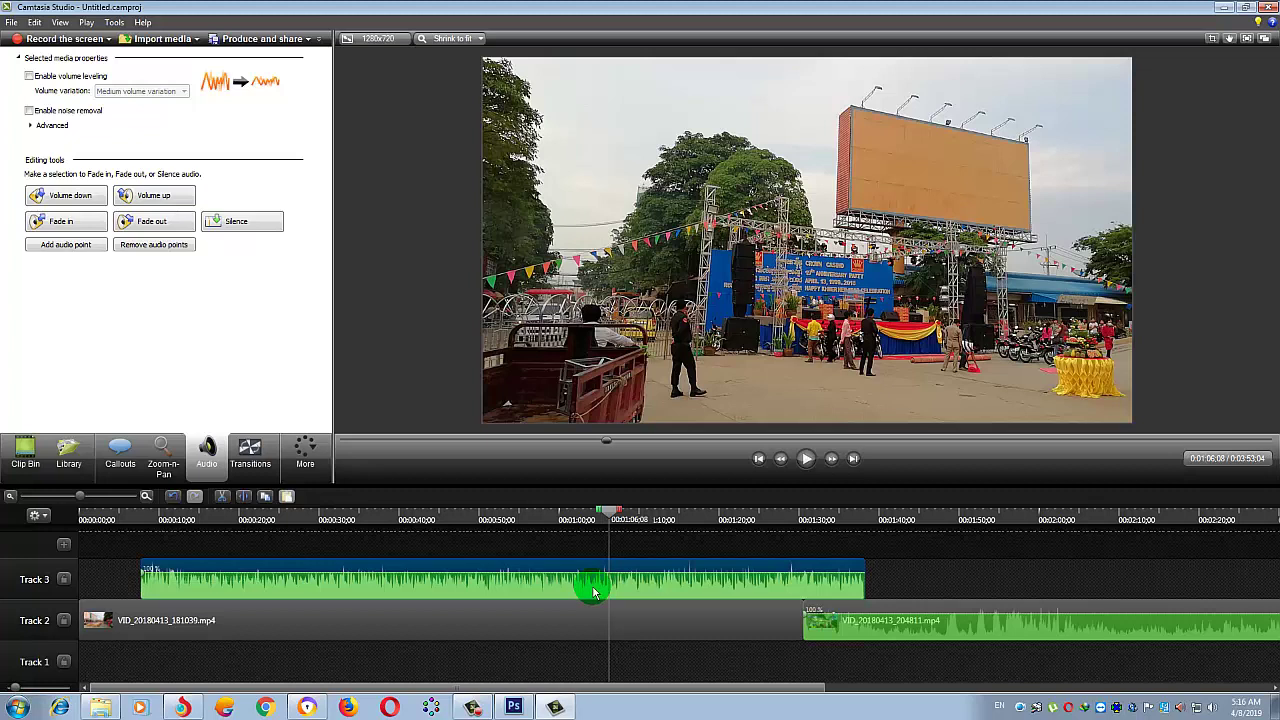
{"action": "mouse_move", "coordinate": [593, 590]}
{"action": "left_mouse_down"}
{"action": "mouse_move", "coordinate": [641, 591]}
{"action": "mouse_move", "coordinate": [587, 600]}
{"action": "left_mouse_up"}
{"action": "key", "text": "Delete"}
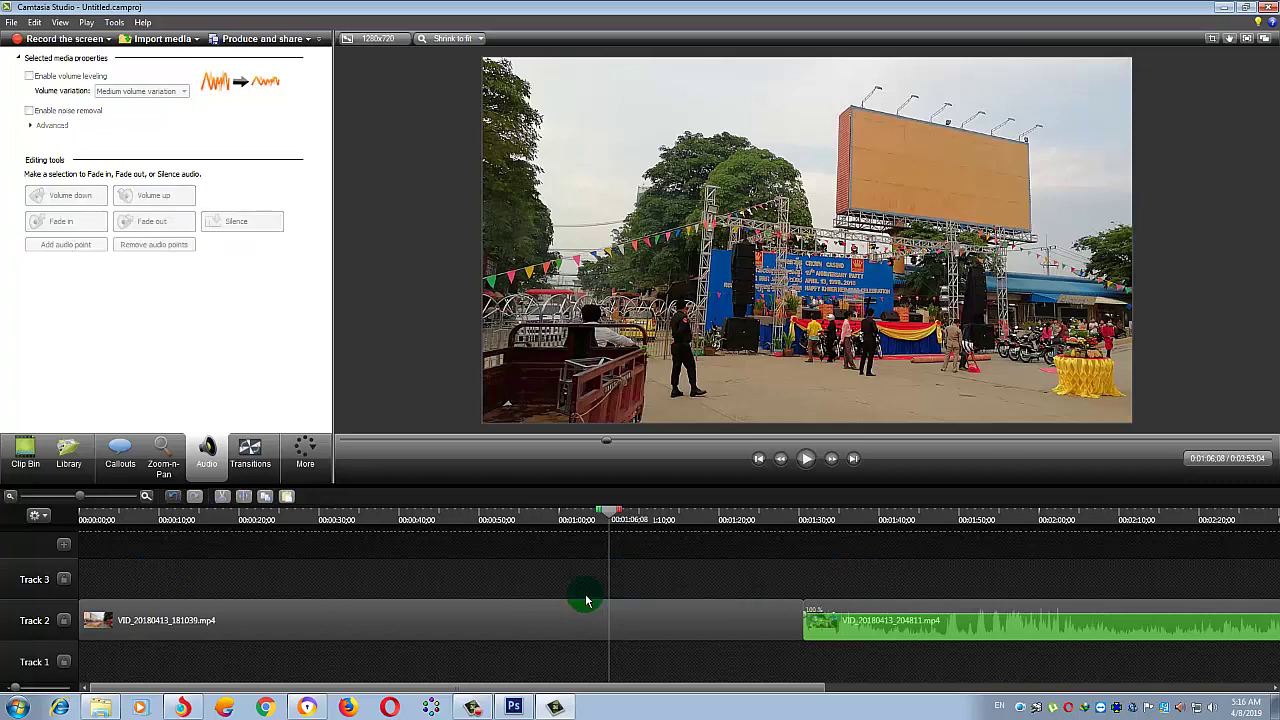
{"action": "left_click", "coordinate": [428, 520]}
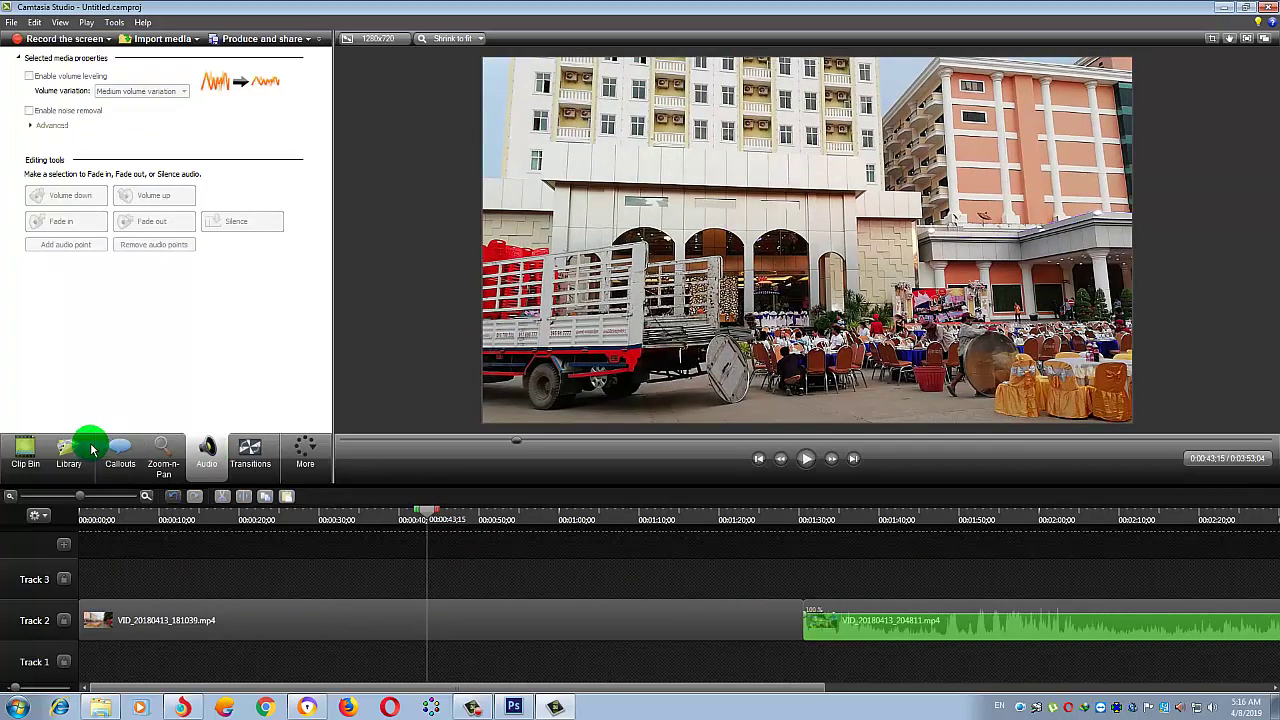
{"action": "left_click", "coordinate": [30, 452]}
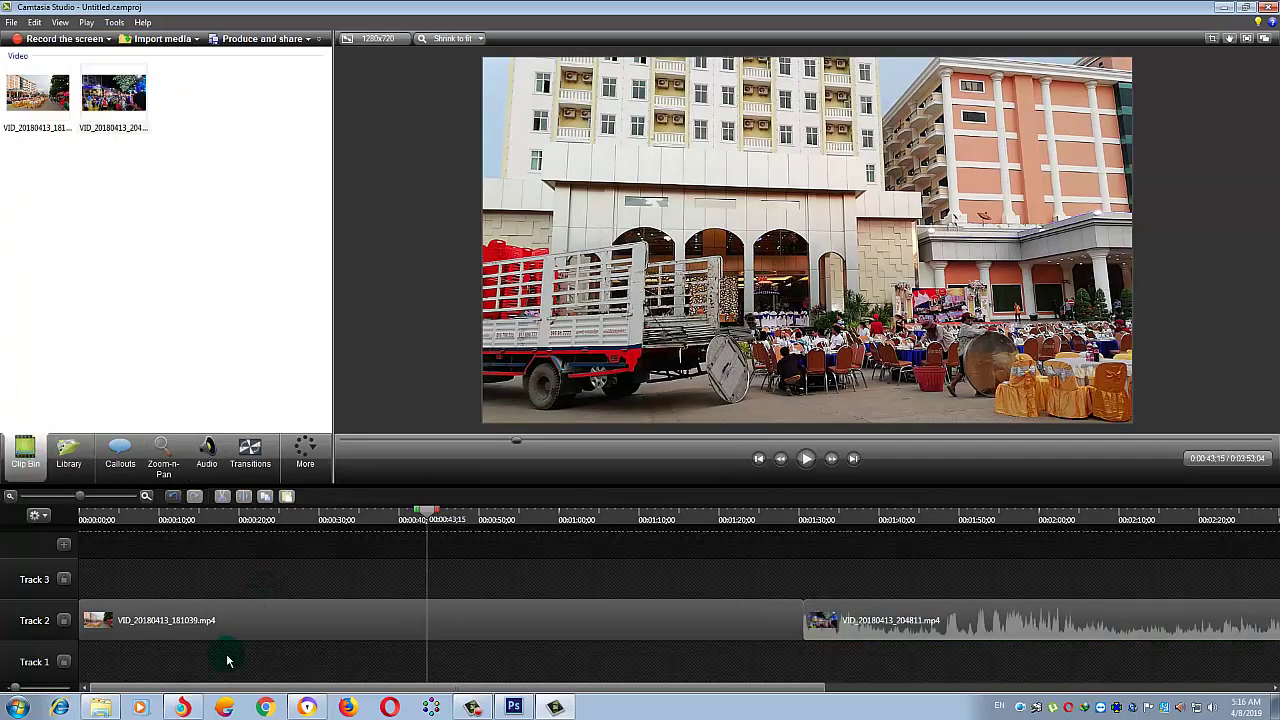
- Switch to the YouTube Audio Library in the browser and filter the free music by the Children's genre
{"action": "left_click", "coordinate": [307, 707]}
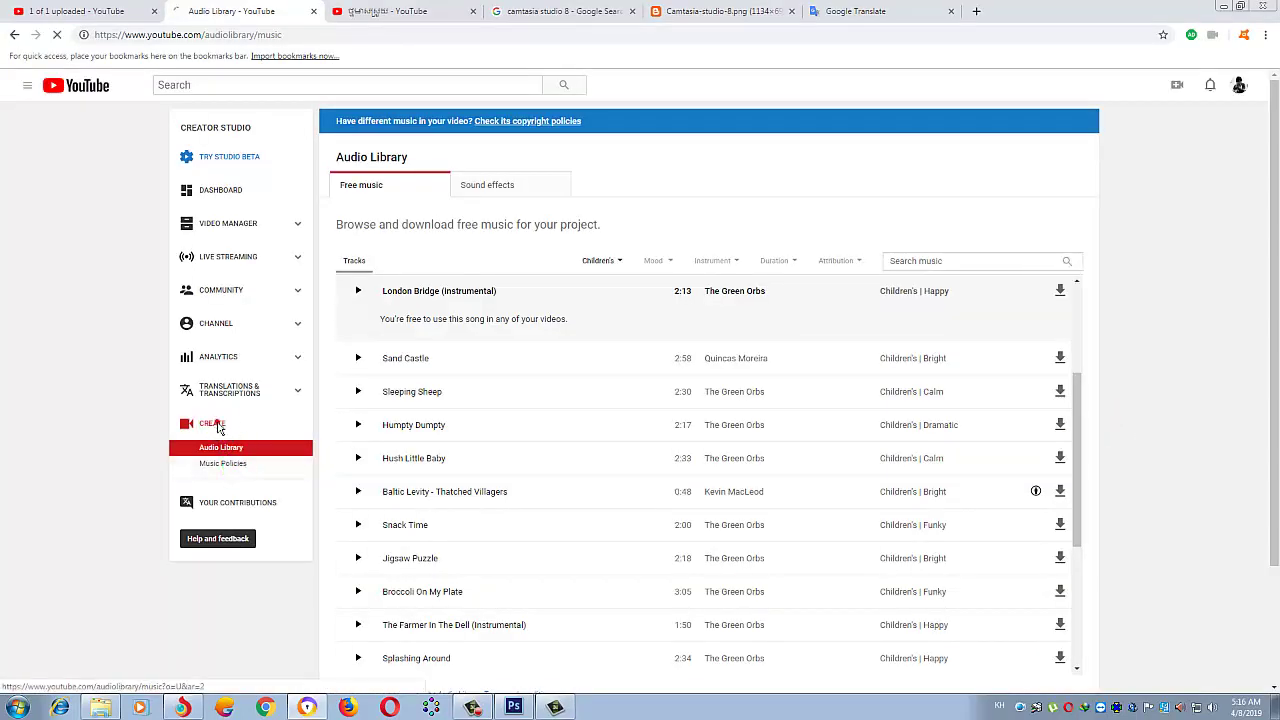
{"action": "left_click", "coordinate": [218, 428]}
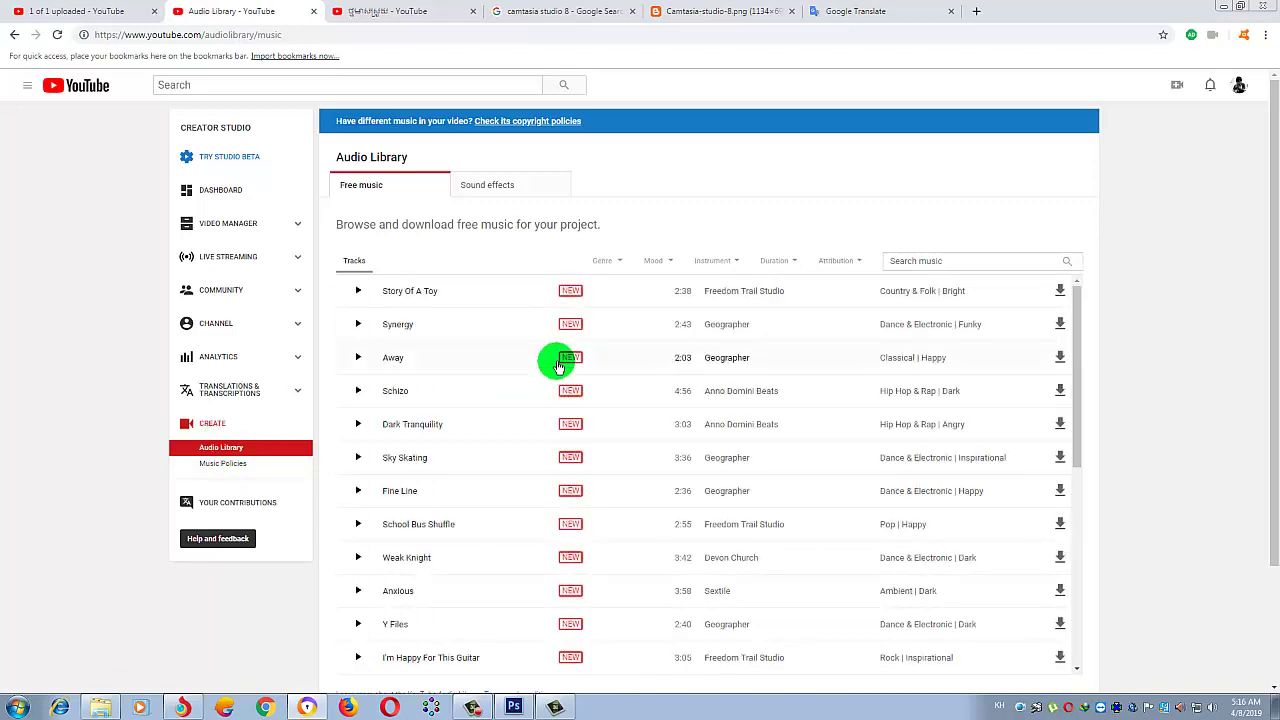
{"action": "left_click", "coordinate": [610, 260]}
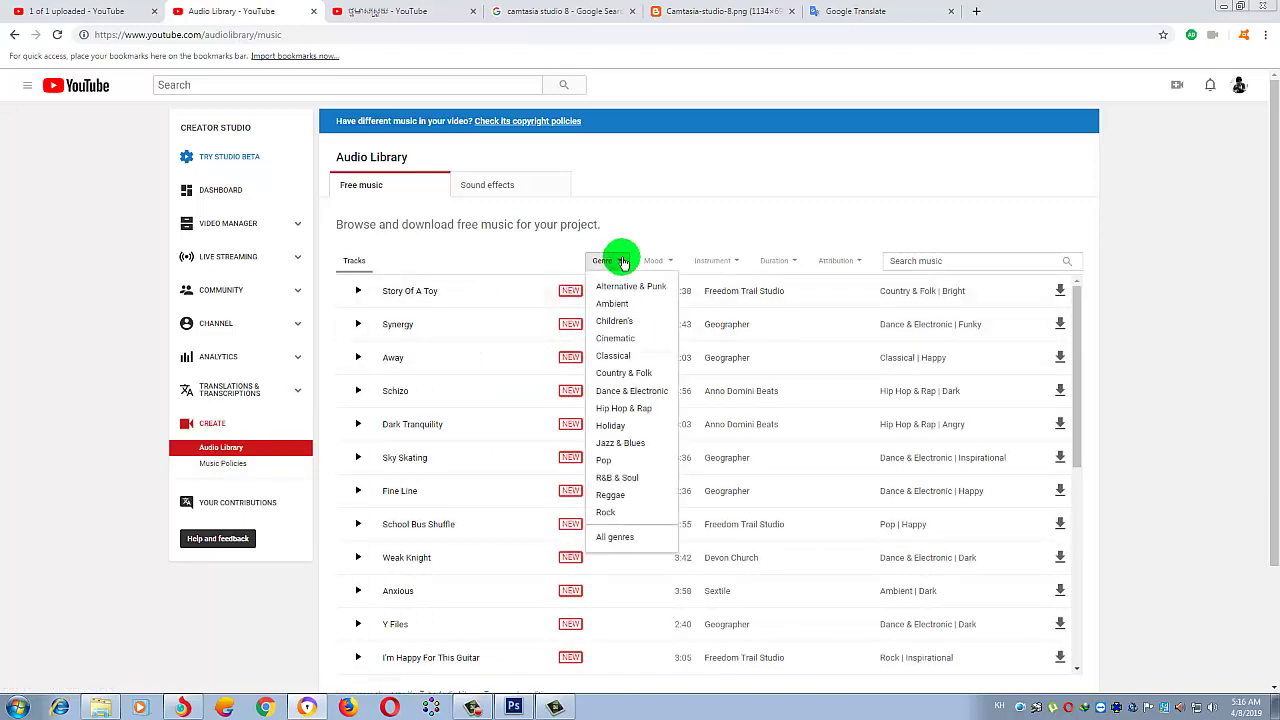
{"action": "left_click", "coordinate": [632, 320]}
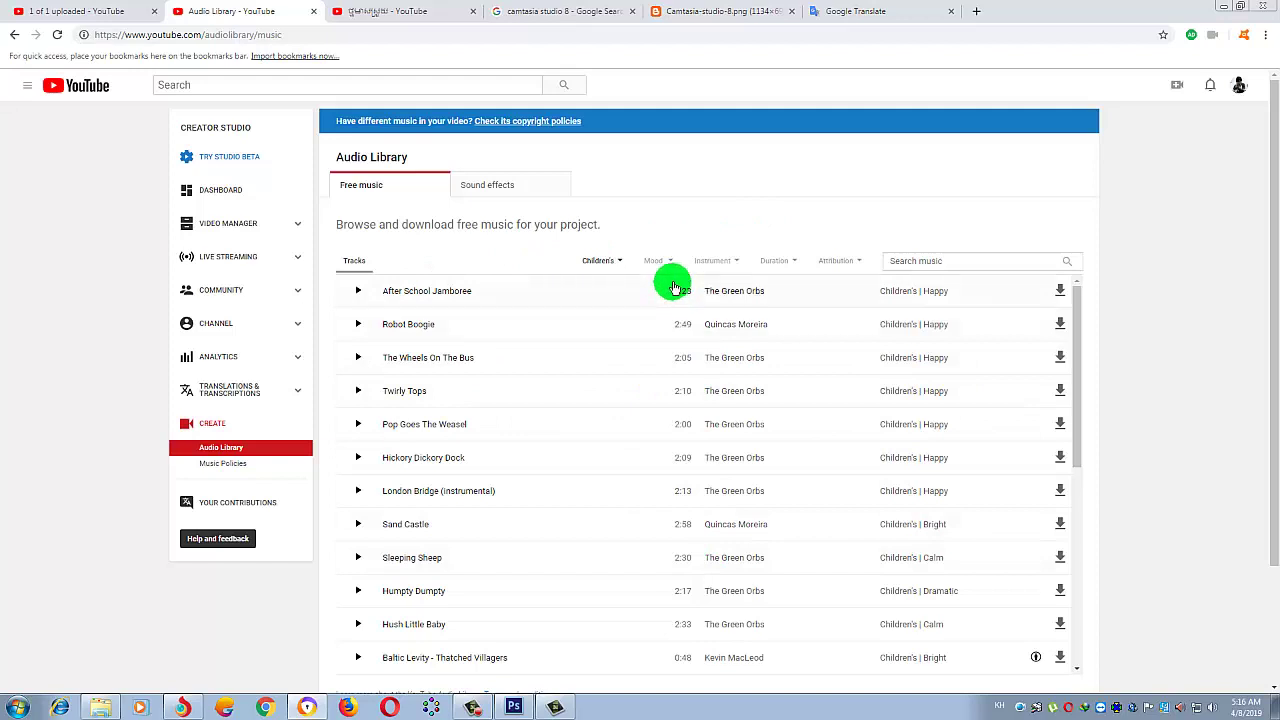
- Preview the After School Jamboree track, download it and check its progress in the browser's downloads
{"action": "left_click", "coordinate": [359, 292]}
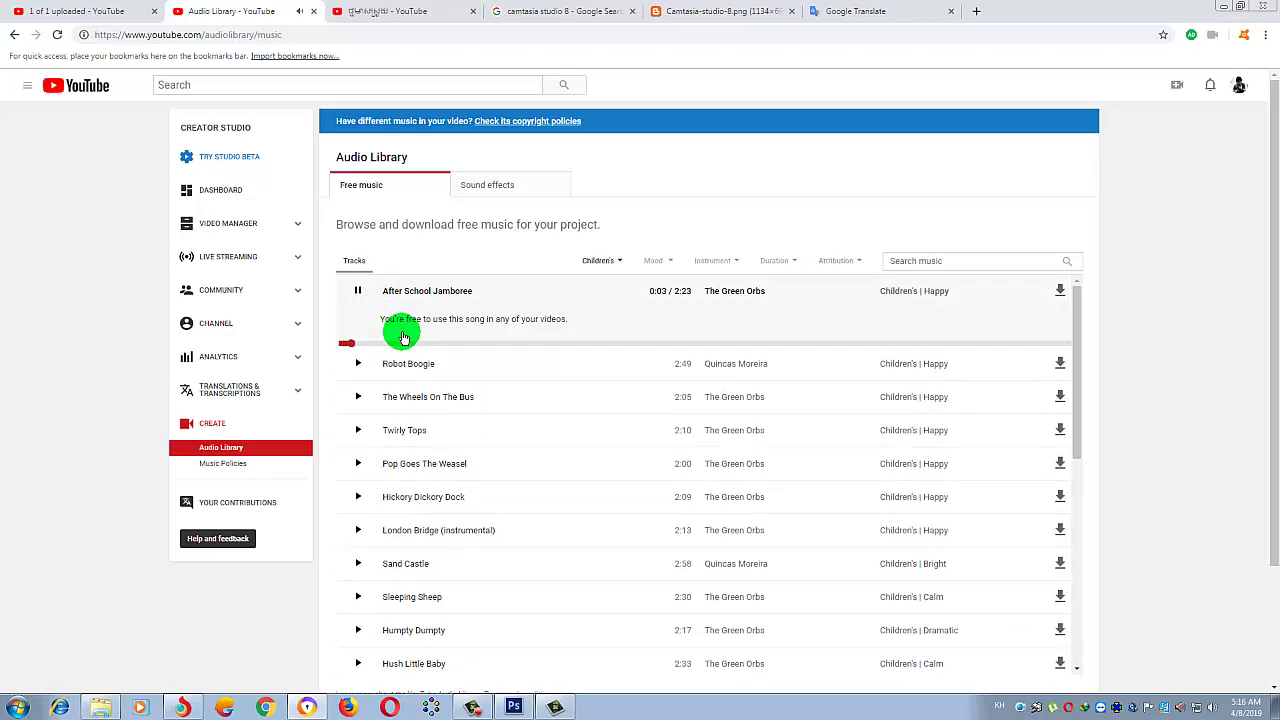
{"action": "left_click", "coordinate": [359, 292]}
{"action": "left_click", "coordinate": [1060, 291]}
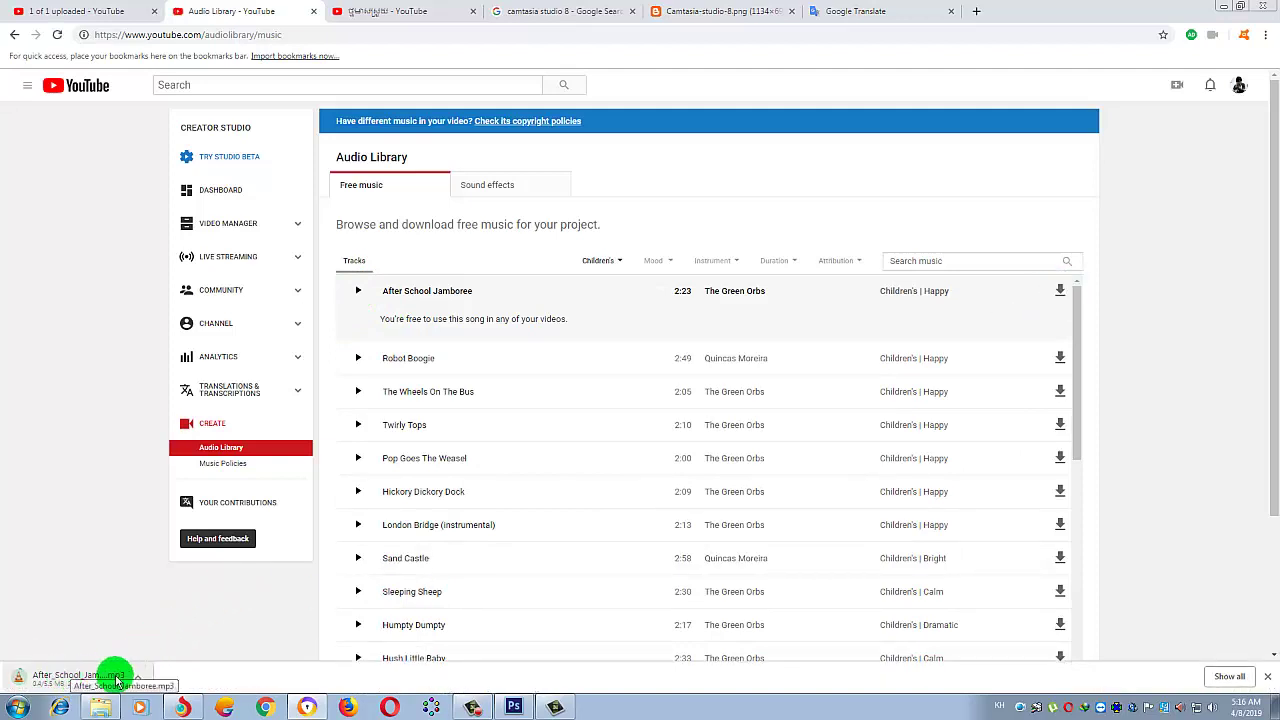
{"action": "left_click", "coordinate": [1229, 677]}
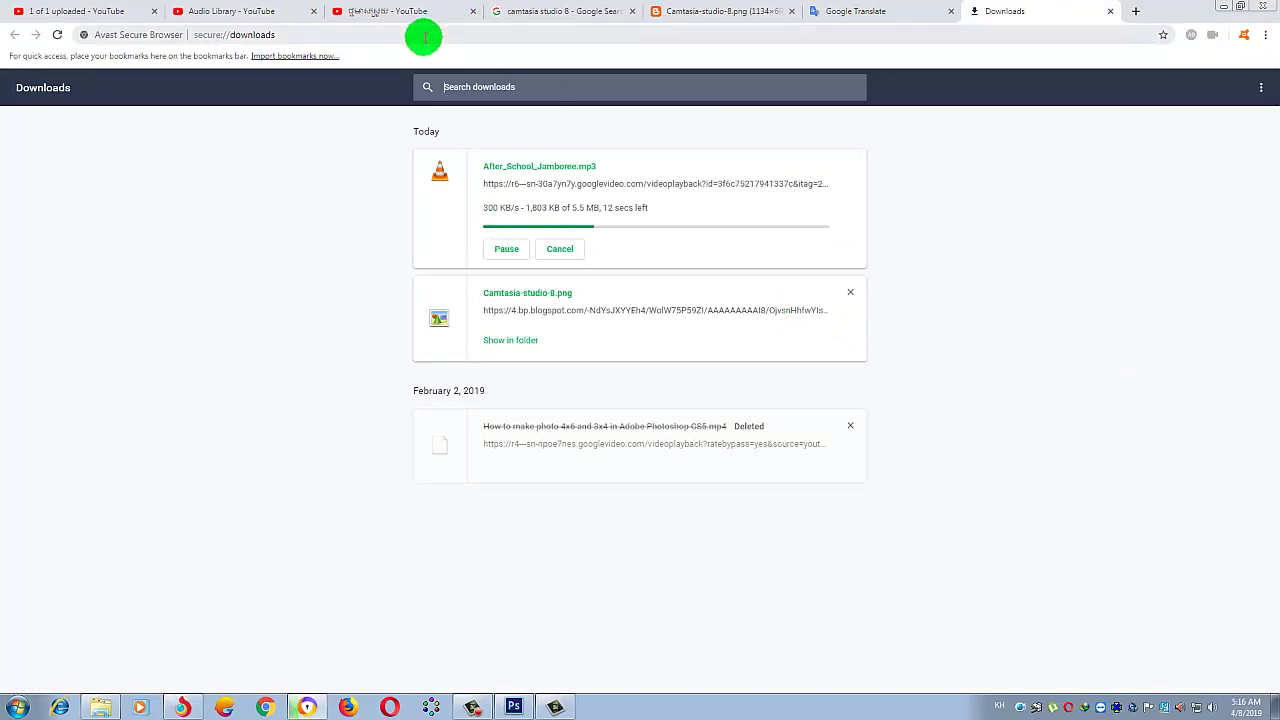
{"action": "left_click", "coordinate": [237, 17]}
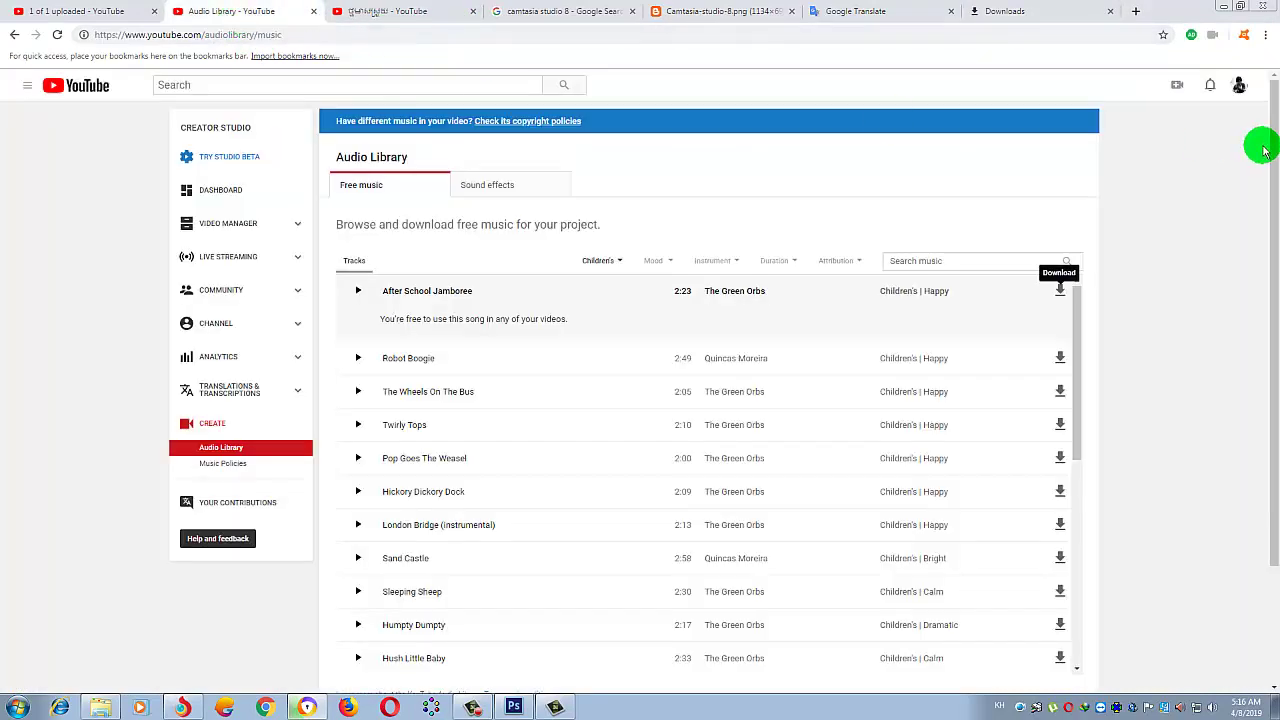
- Switch back to Camtasia Studio and play the second clip on Track 2 from about 1:40
{"action": "left_click", "coordinate": [1222, 9]}
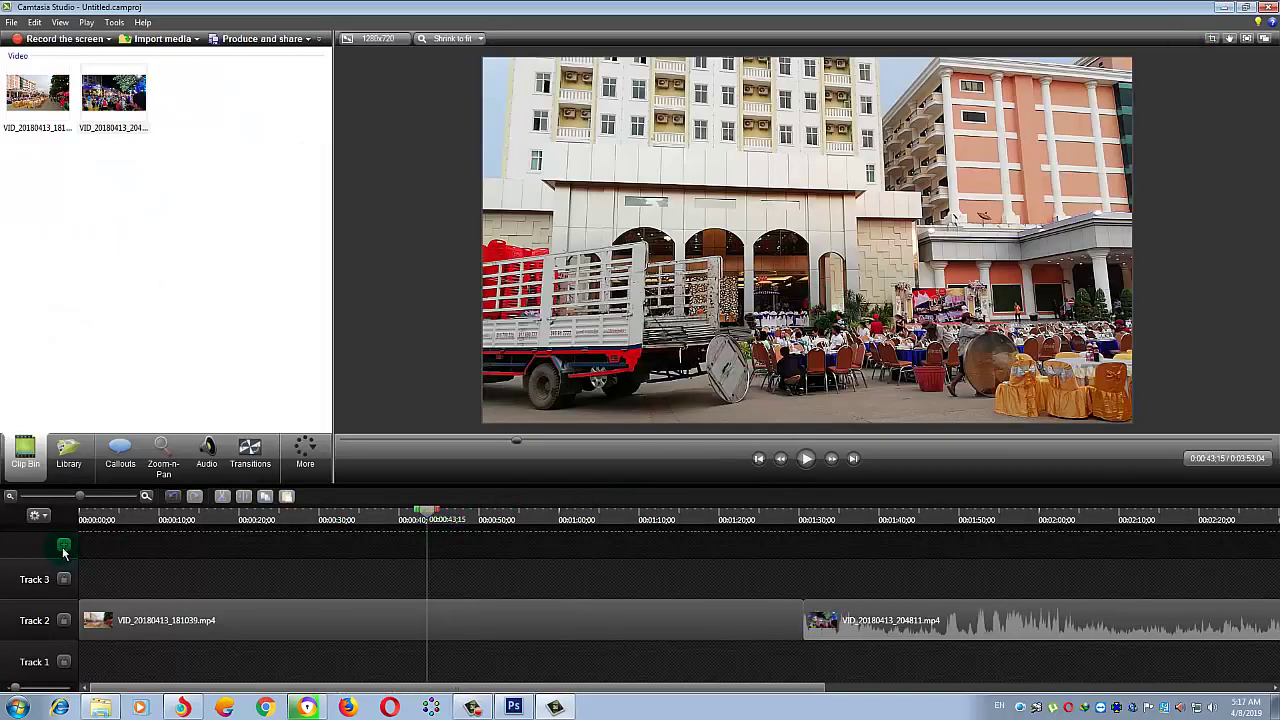
{"action": "left_click", "coordinate": [60, 497]}
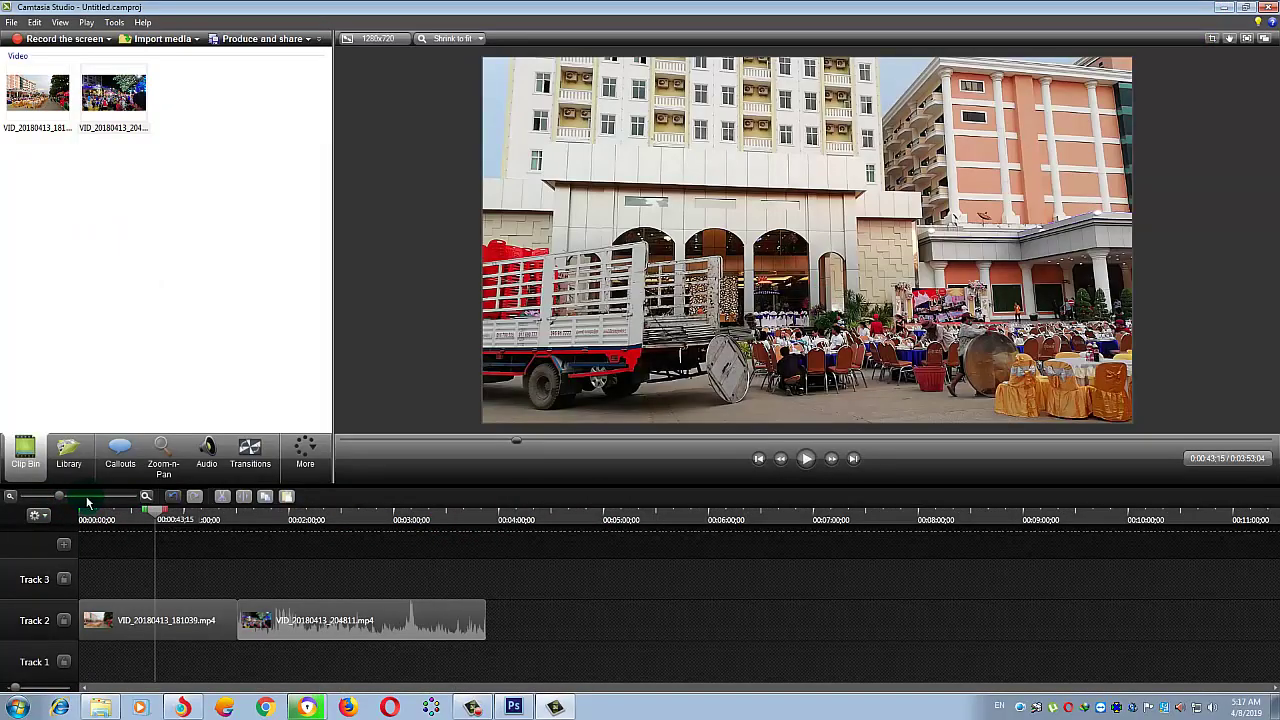
{"action": "left_click", "coordinate": [88, 498]}
{"action": "left_click", "coordinate": [80, 498]}
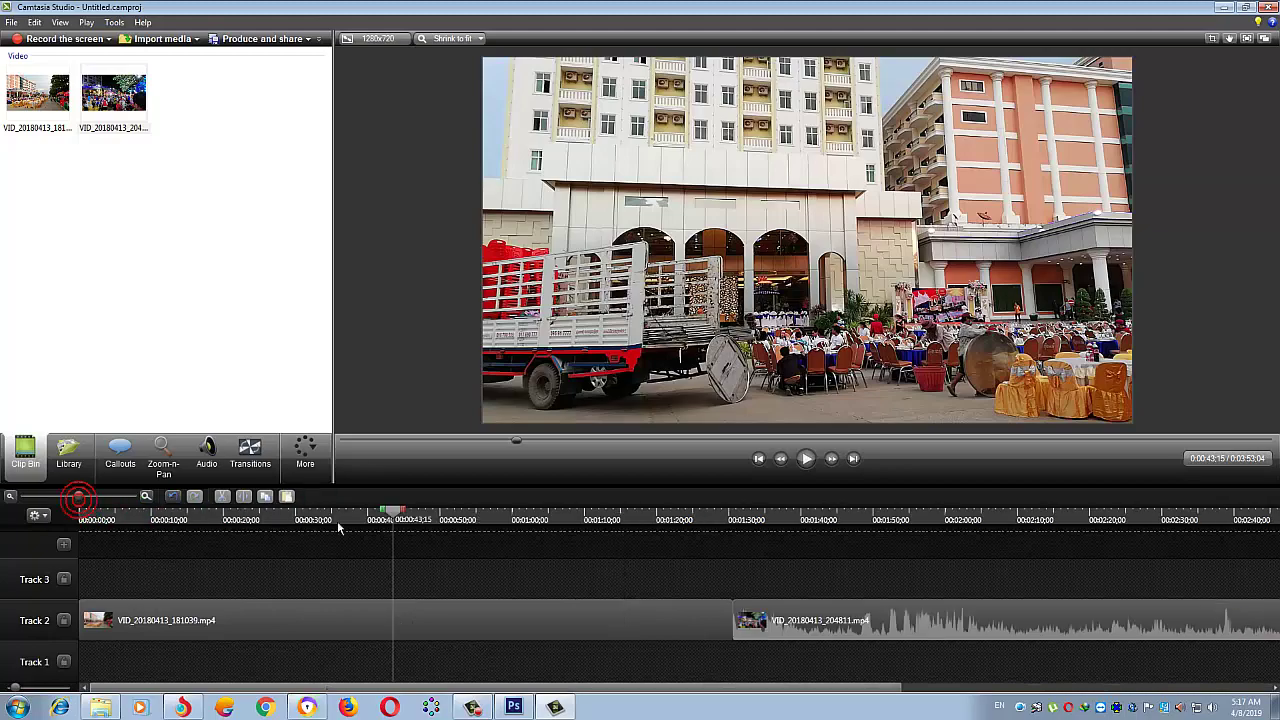
{"action": "left_click_drag", "start_coordinate": [396, 517], "coordinate": [810, 537]}
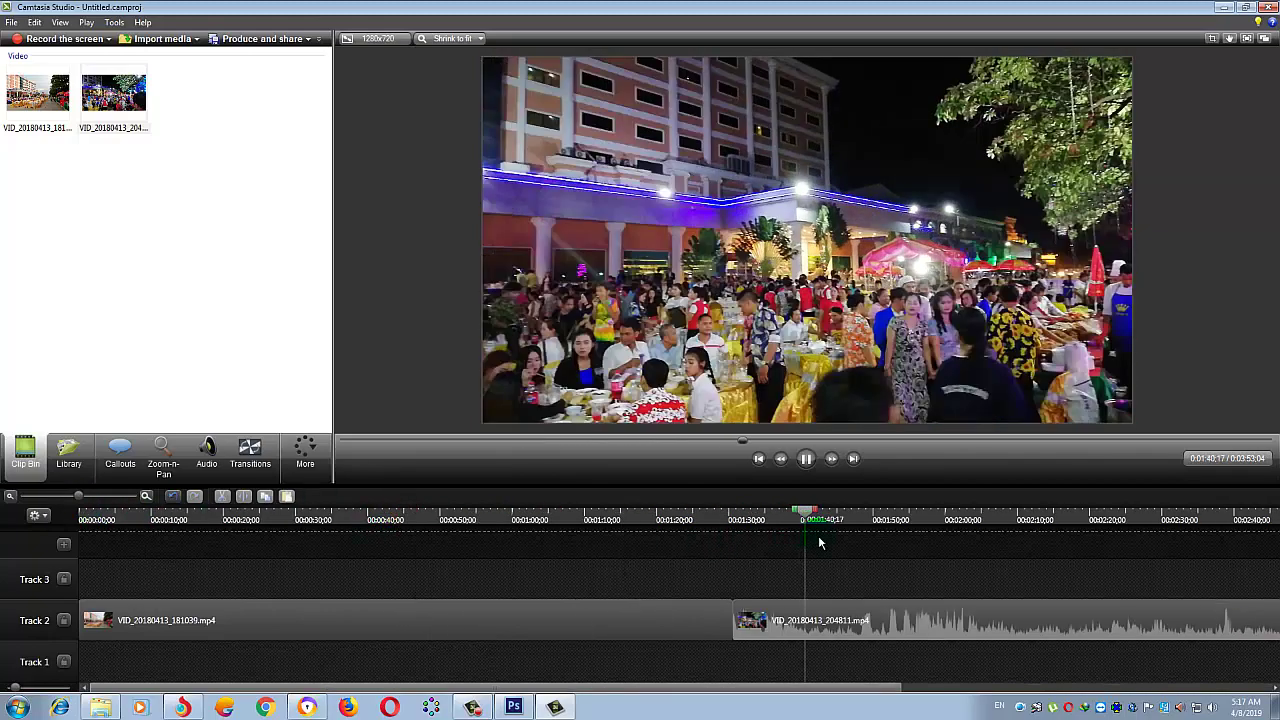
{"action": "left_click_drag", "start_coordinate": [571, 688], "coordinate": [824, 694]}
{"action": "left_click", "coordinate": [890, 370]}
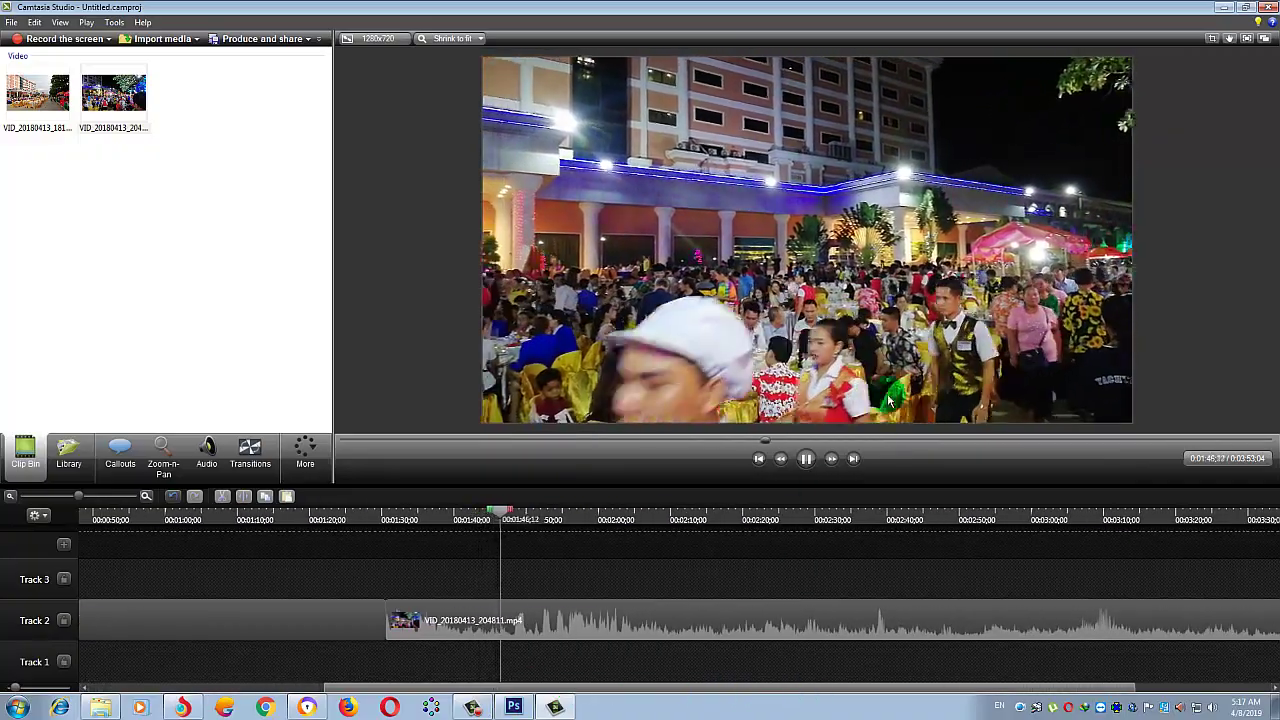
{"action": "left_click_drag", "start_coordinate": [78, 496], "coordinate": [90, 497]}
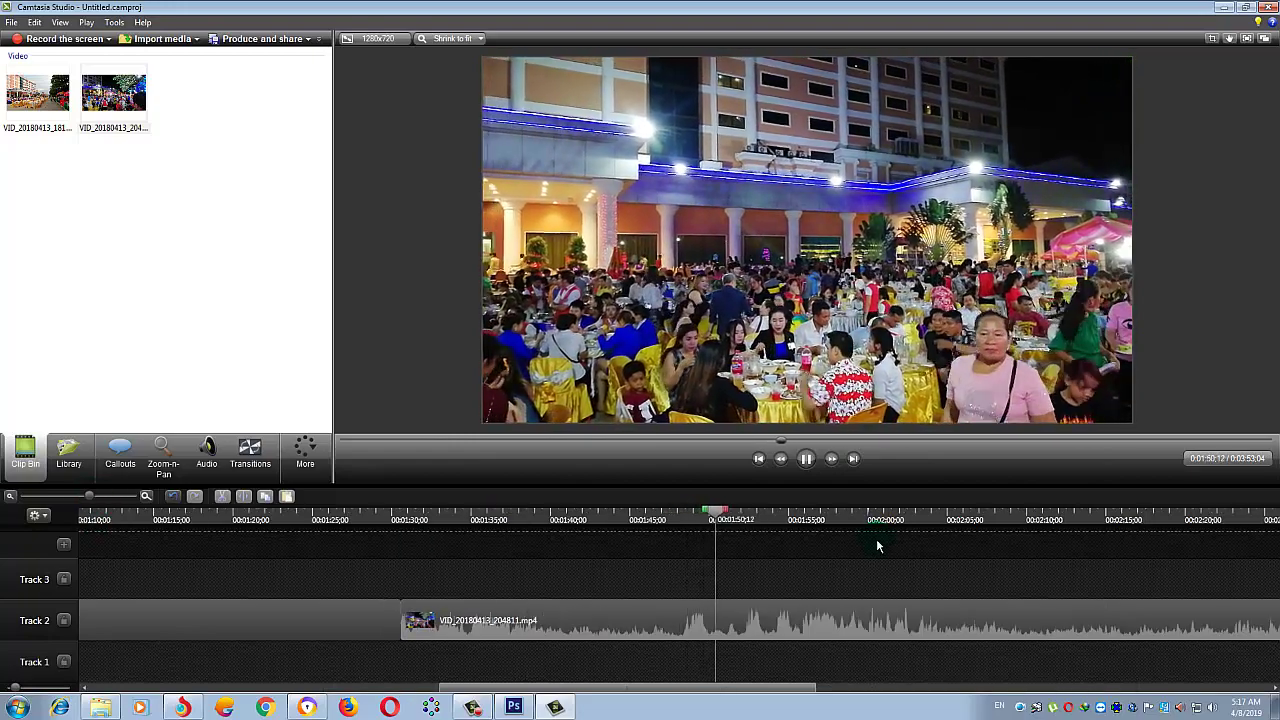
{"action": "left_click", "coordinate": [862, 614]}
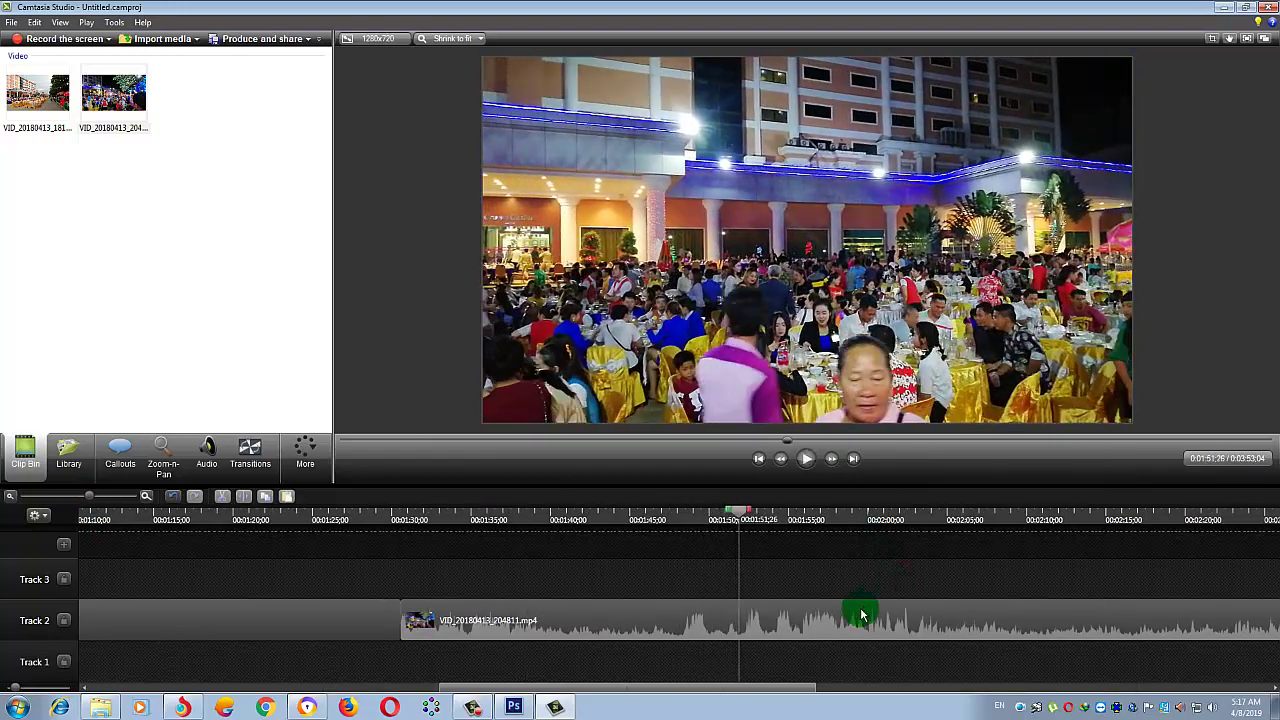
{"action": "right_click", "coordinate": [850, 615]}
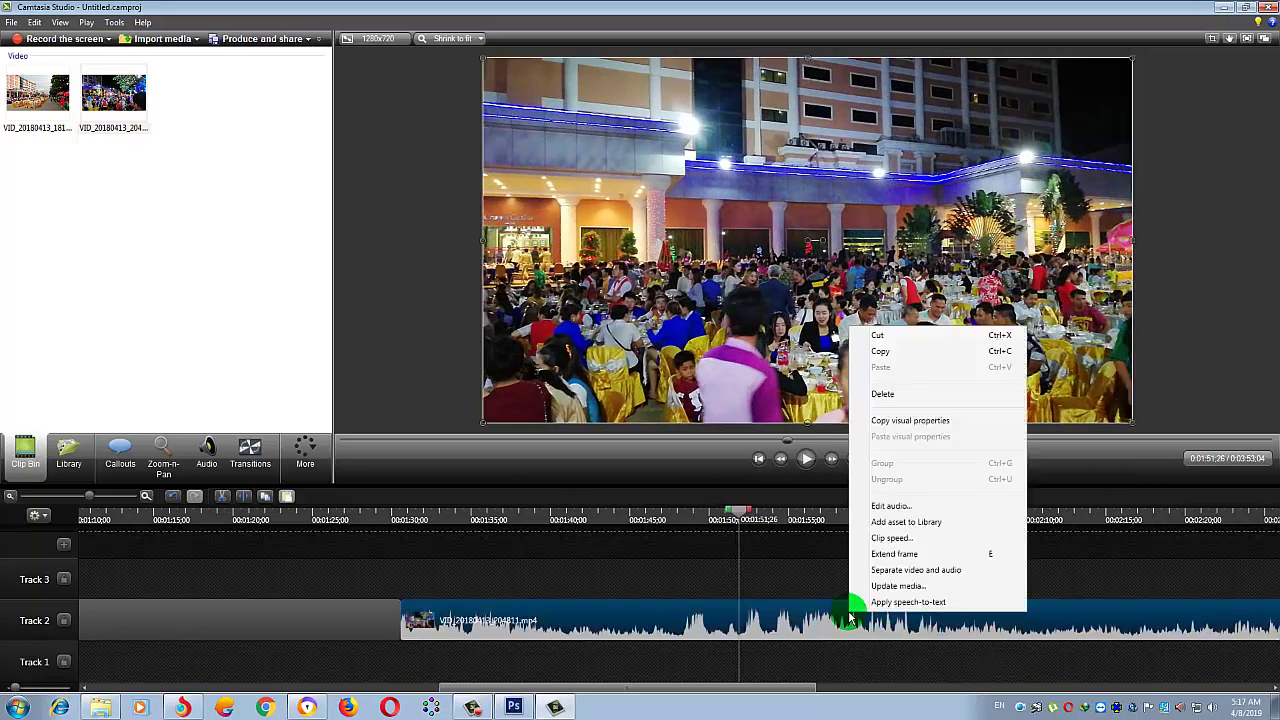
{"action": "left_click", "coordinate": [951, 538]}
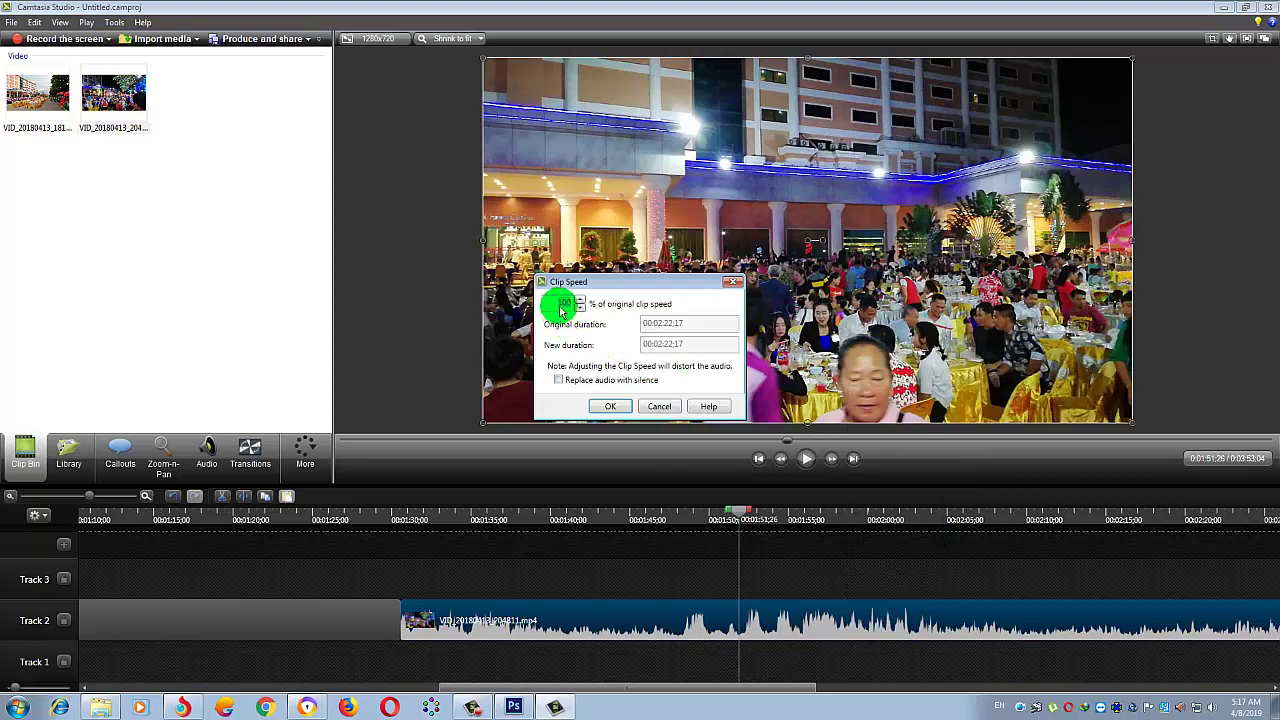
{"action": "left_click", "coordinate": [662, 405]}
- Try a clip speed of 90% on the second clip on Track 2, and undo the change
{"action": "left_click", "coordinate": [55, 497]}
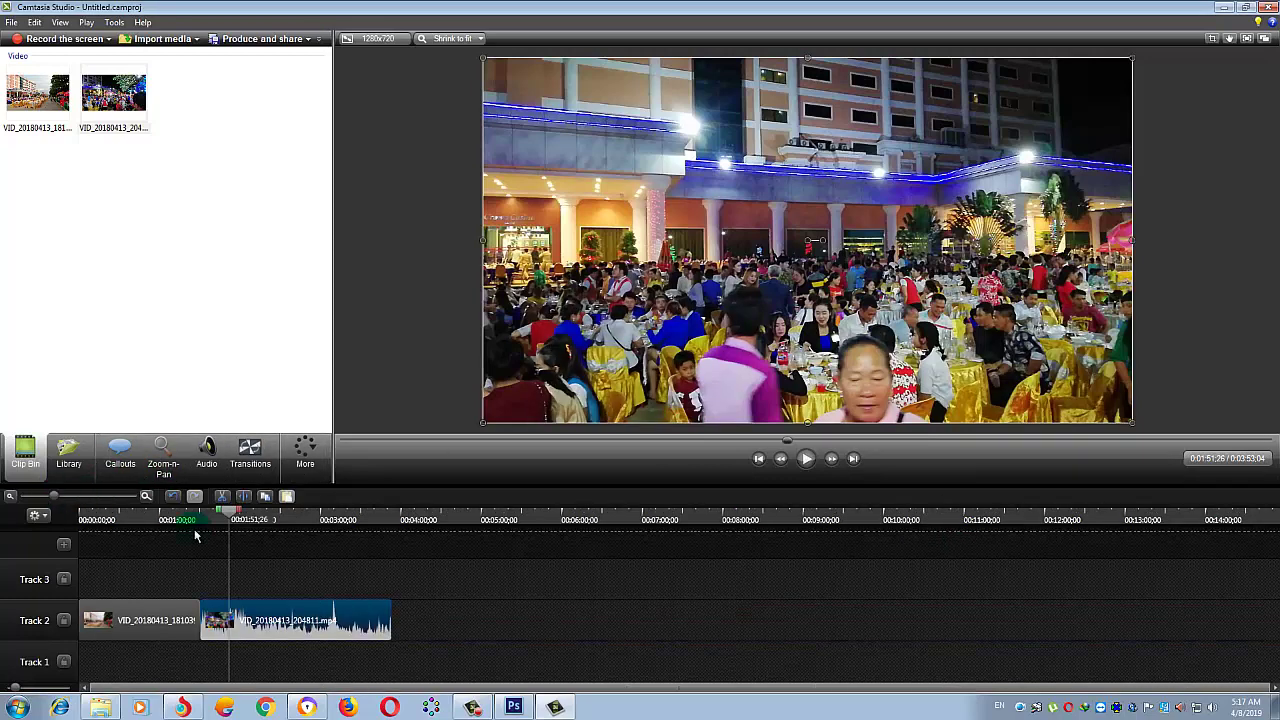
{"action": "right_click", "coordinate": [337, 614]}
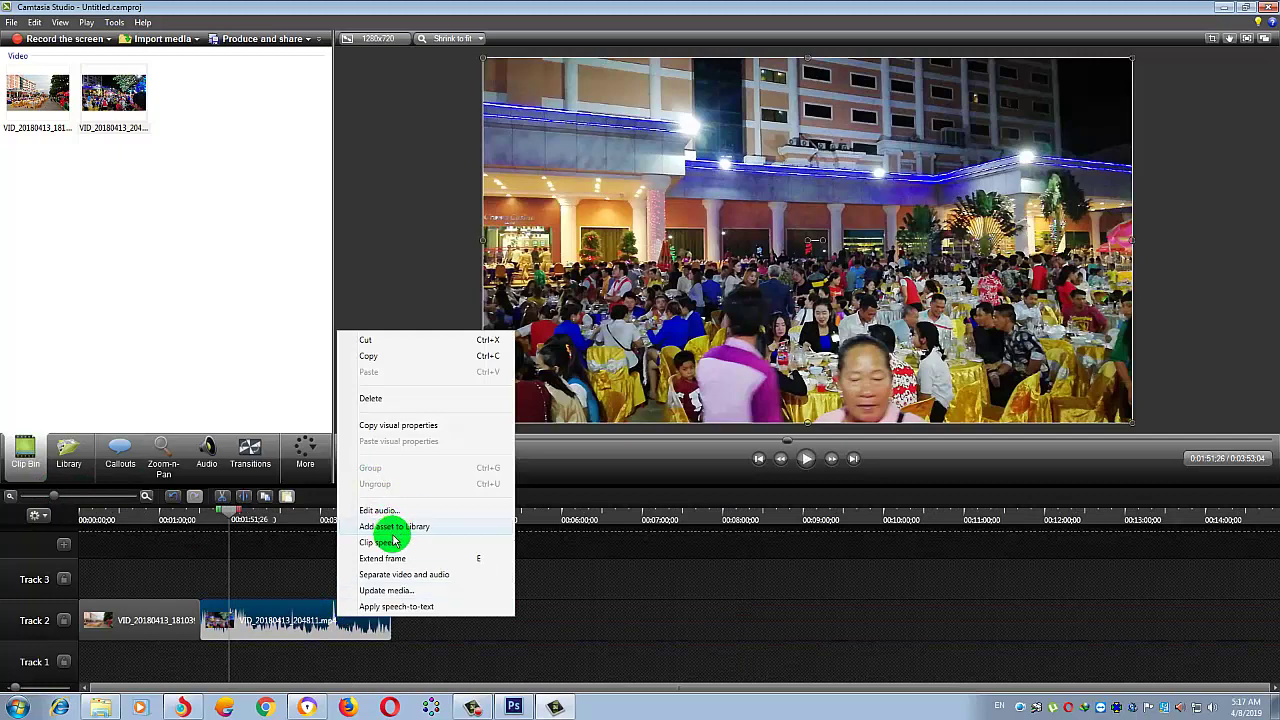
{"action": "left_click", "coordinate": [380, 542]}
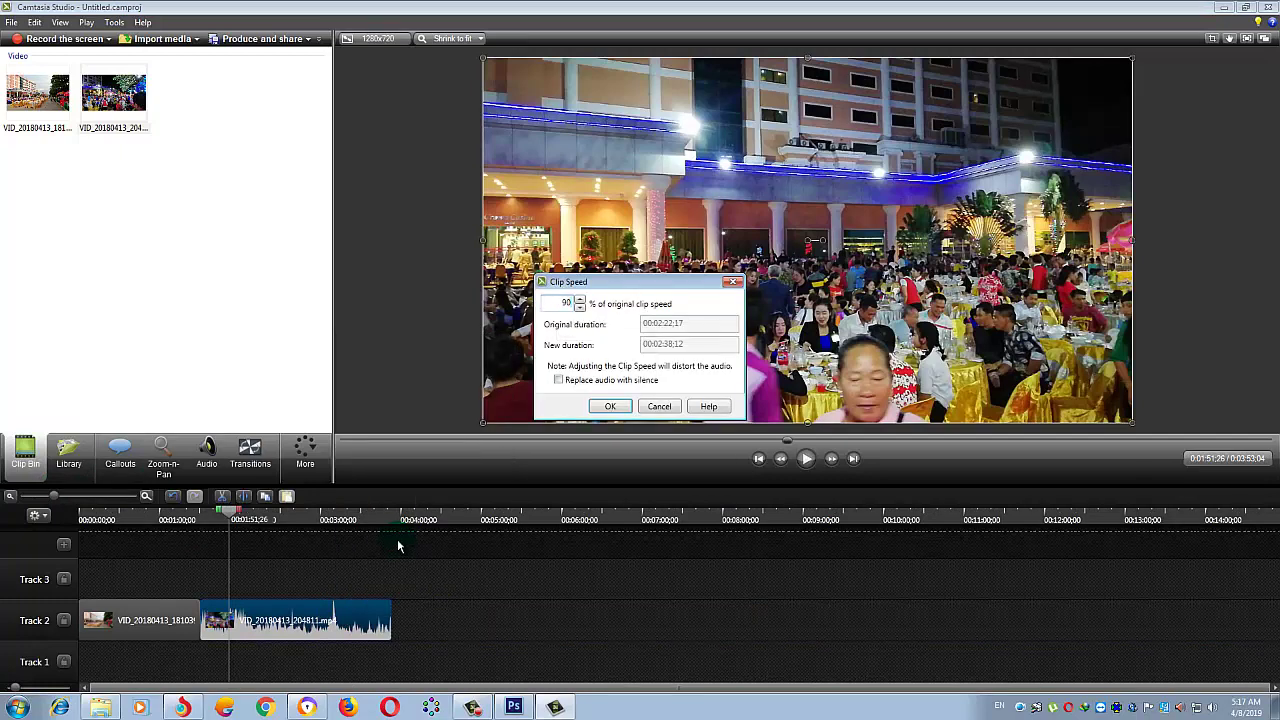
{"action": "key", "text": "Return"}
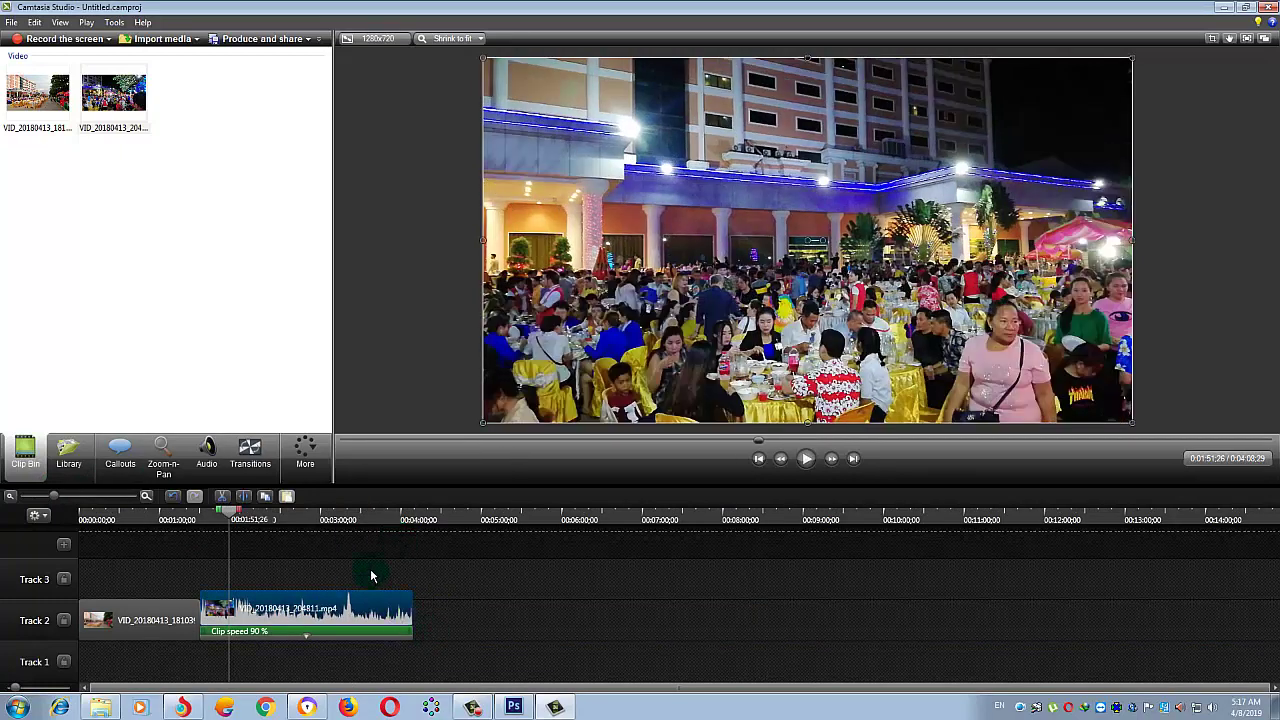
{"action": "key", "text": "ctrl+z"}
- Set the speed of the second clip on Track 2 to 90% of its original speed
{"action": "left_click", "coordinate": [402, 615]}
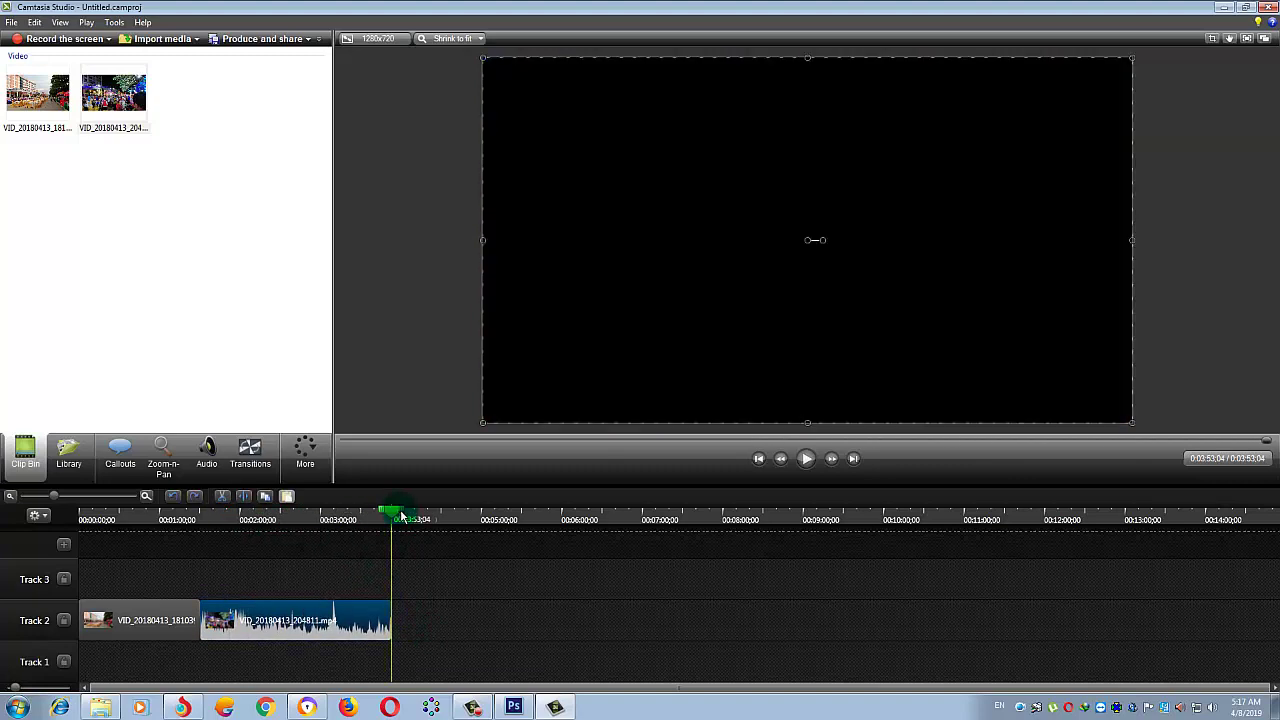
{"action": "right_click", "coordinate": [390, 626]}
{"action": "left_click", "coordinate": [505, 547]}
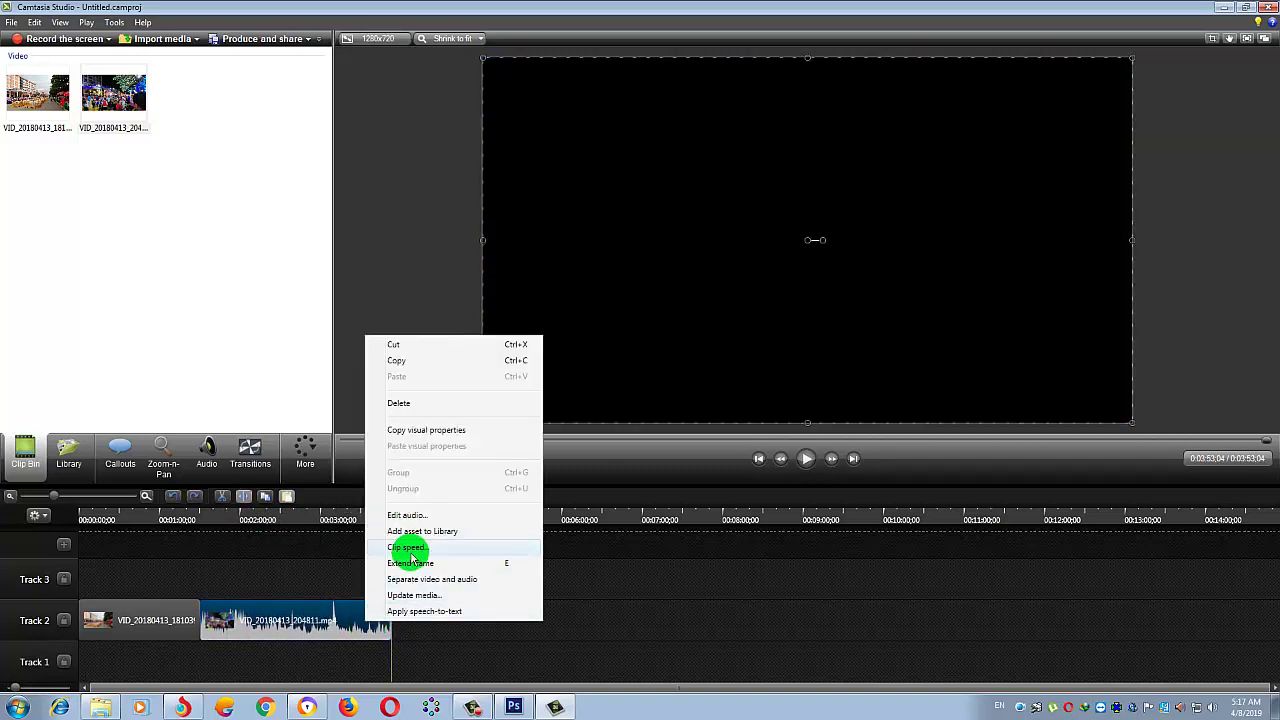
{"action": "type", "text": "90"}
{"action": "key", "text": "Return"}
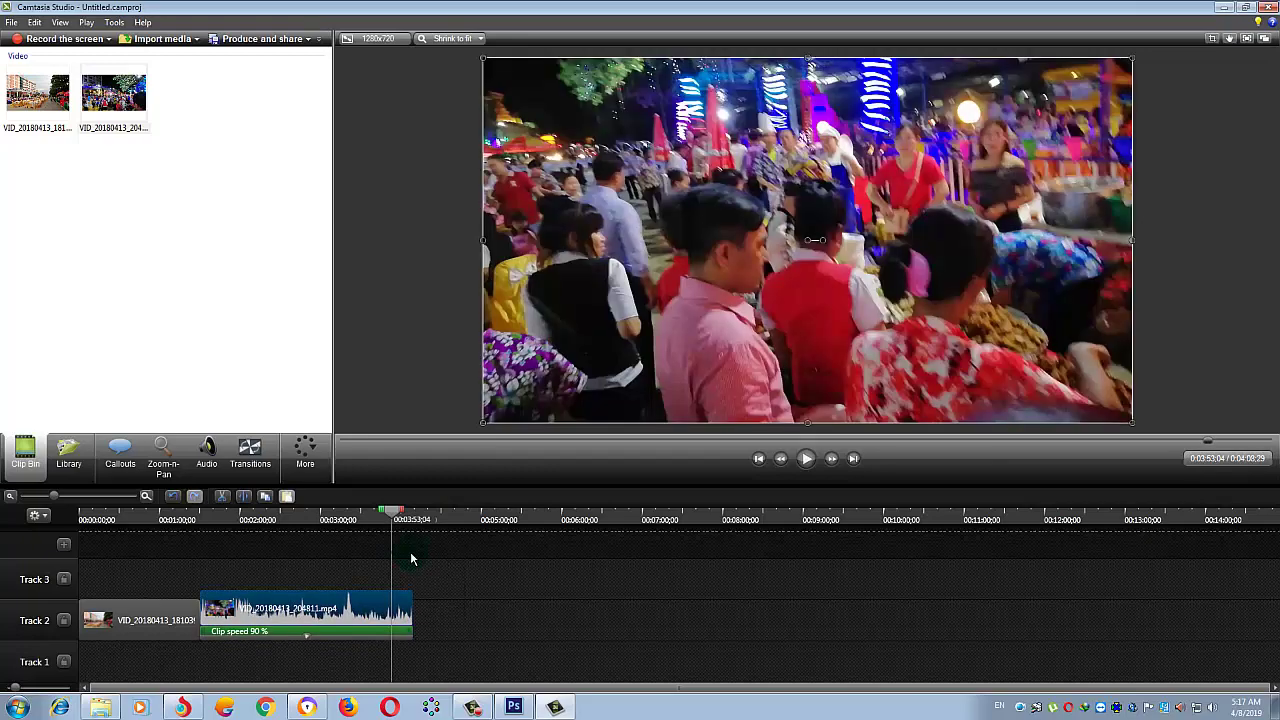
- Play the beginning of the slowed second clip on Track 2 to check its speed
{"action": "left_click", "coordinate": [203, 520]}
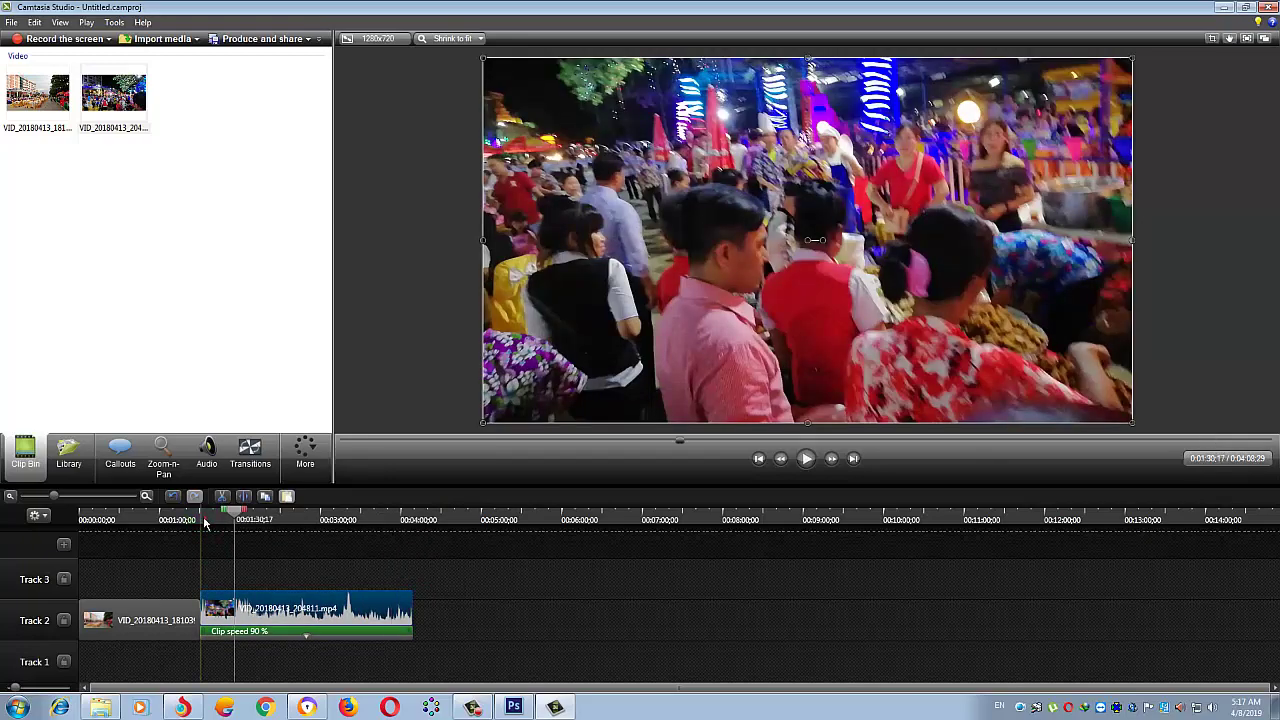
{"action": "key", "text": "space"}
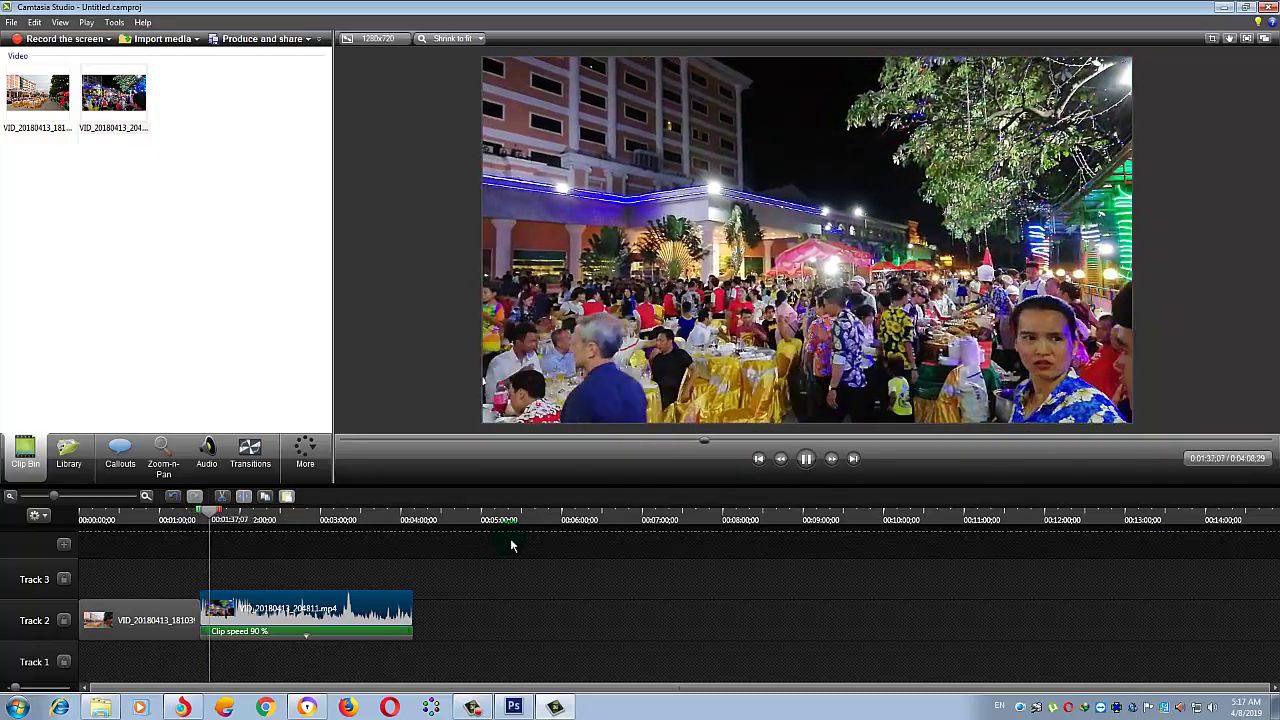
{"action": "key", "text": "space"}
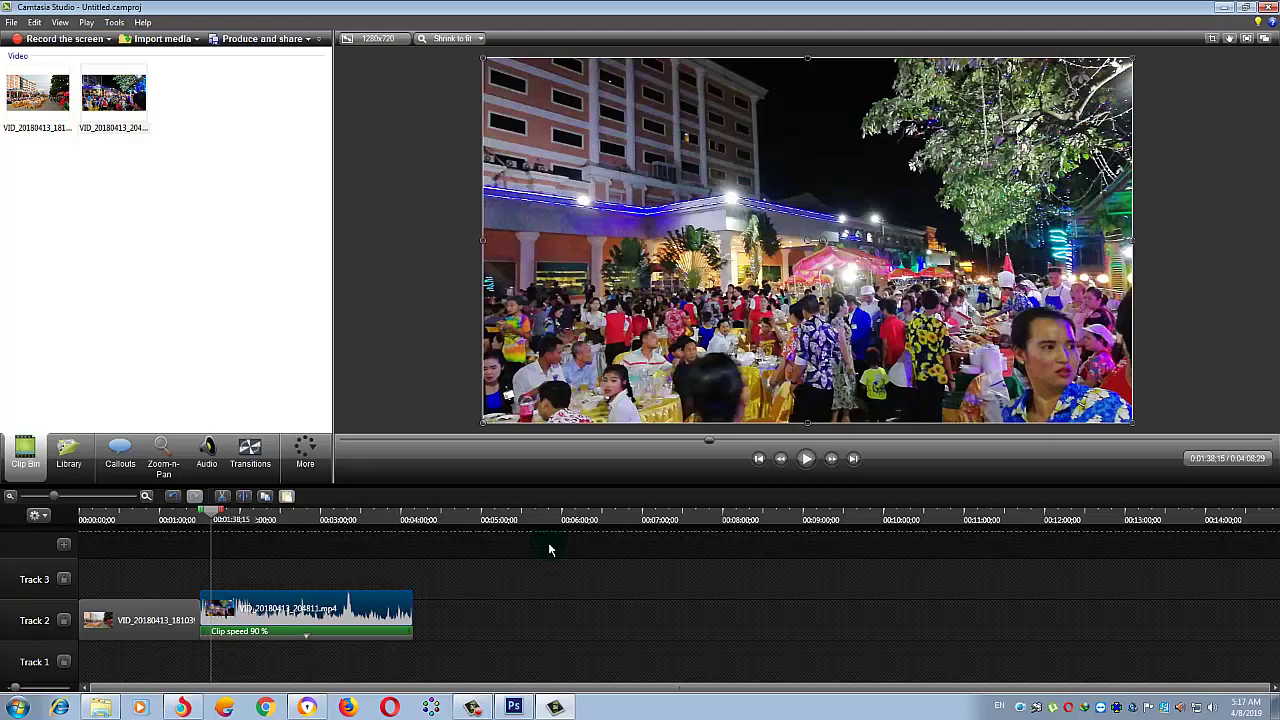
- Preview the last part of the second clip between about 3:27 and 3:57 for a place to split it
{"action": "left_click", "coordinate": [358, 521]}
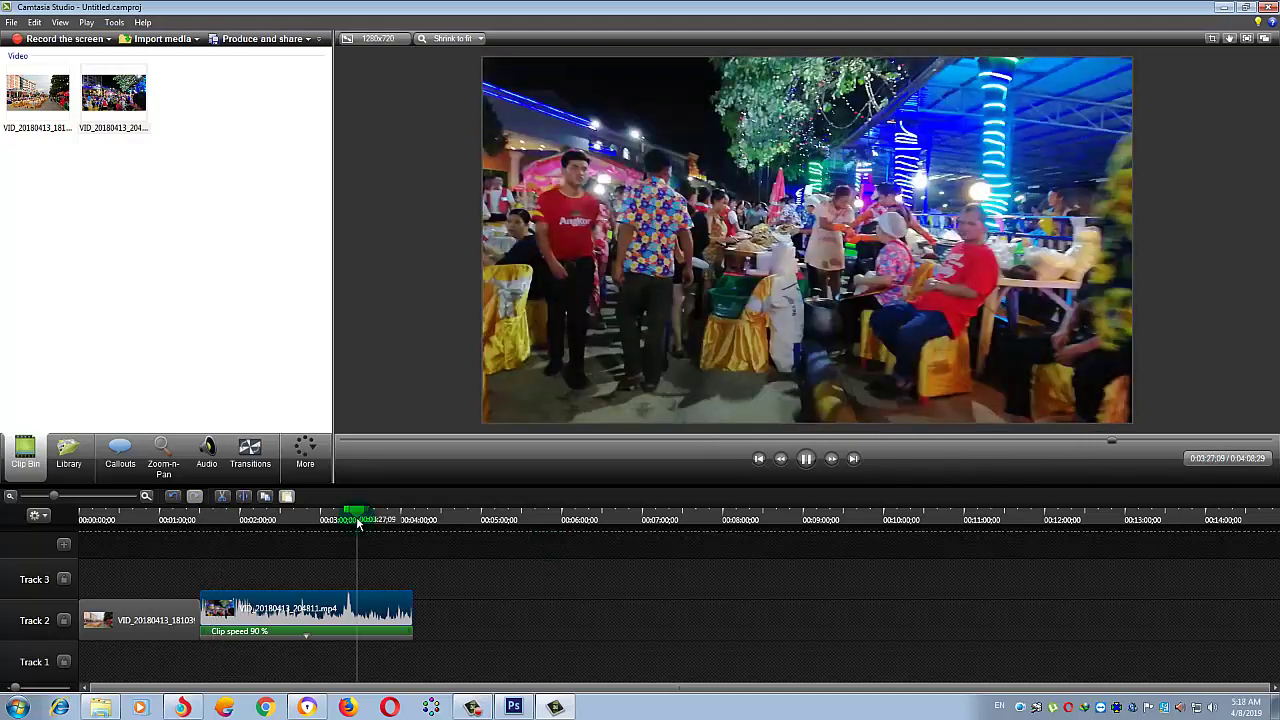
{"action": "left_click", "coordinate": [370, 521]}
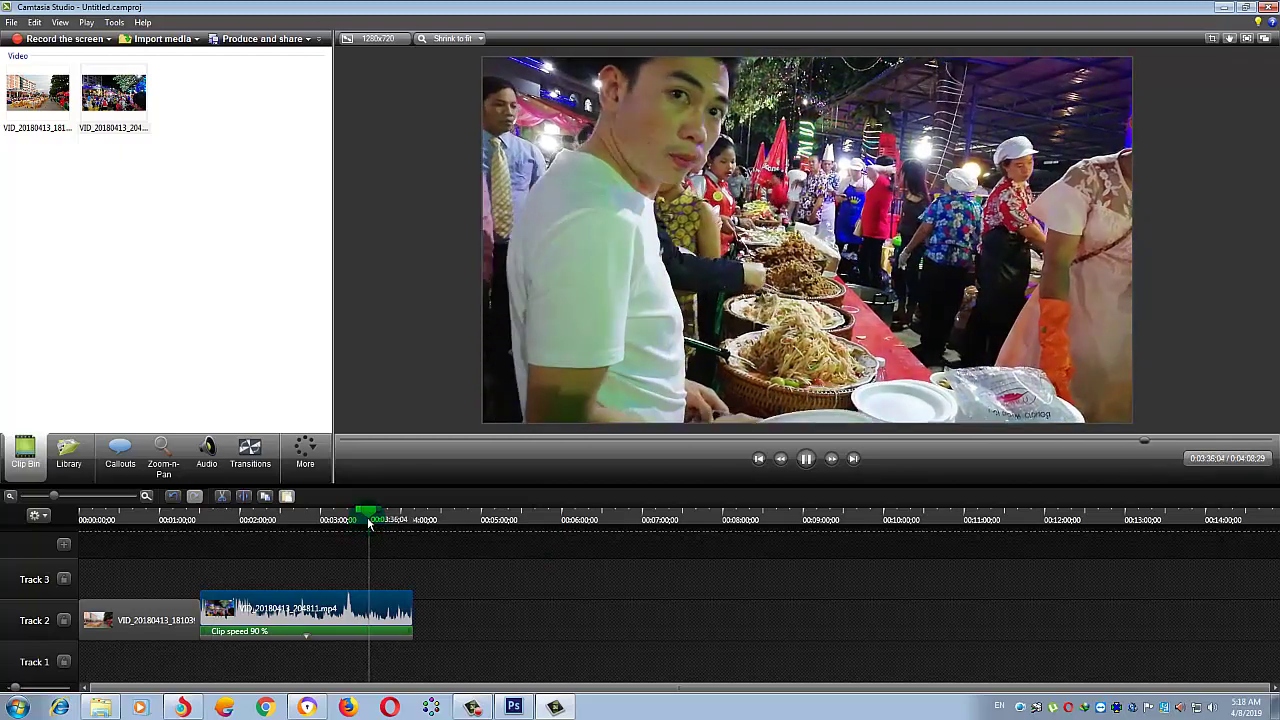
{"action": "left_click", "coordinate": [375, 521]}
{"action": "left_click", "coordinate": [379, 521]}
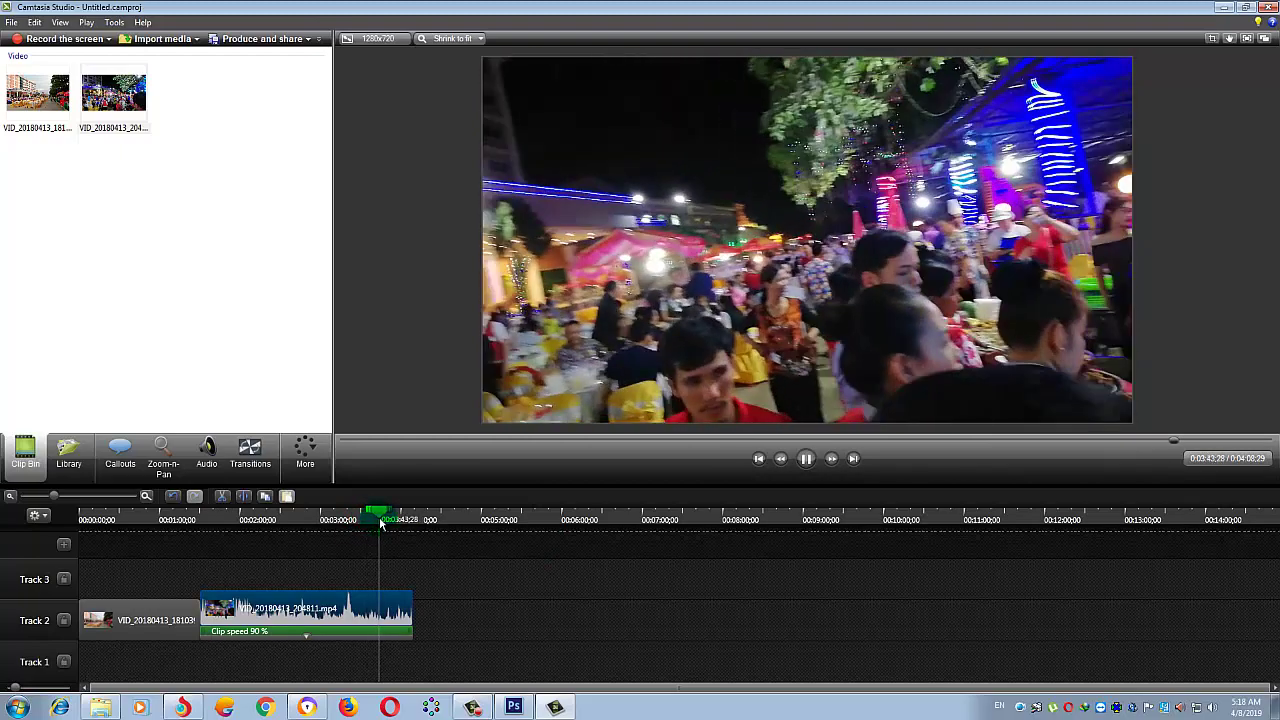
{"action": "left_click", "coordinate": [391, 522]}
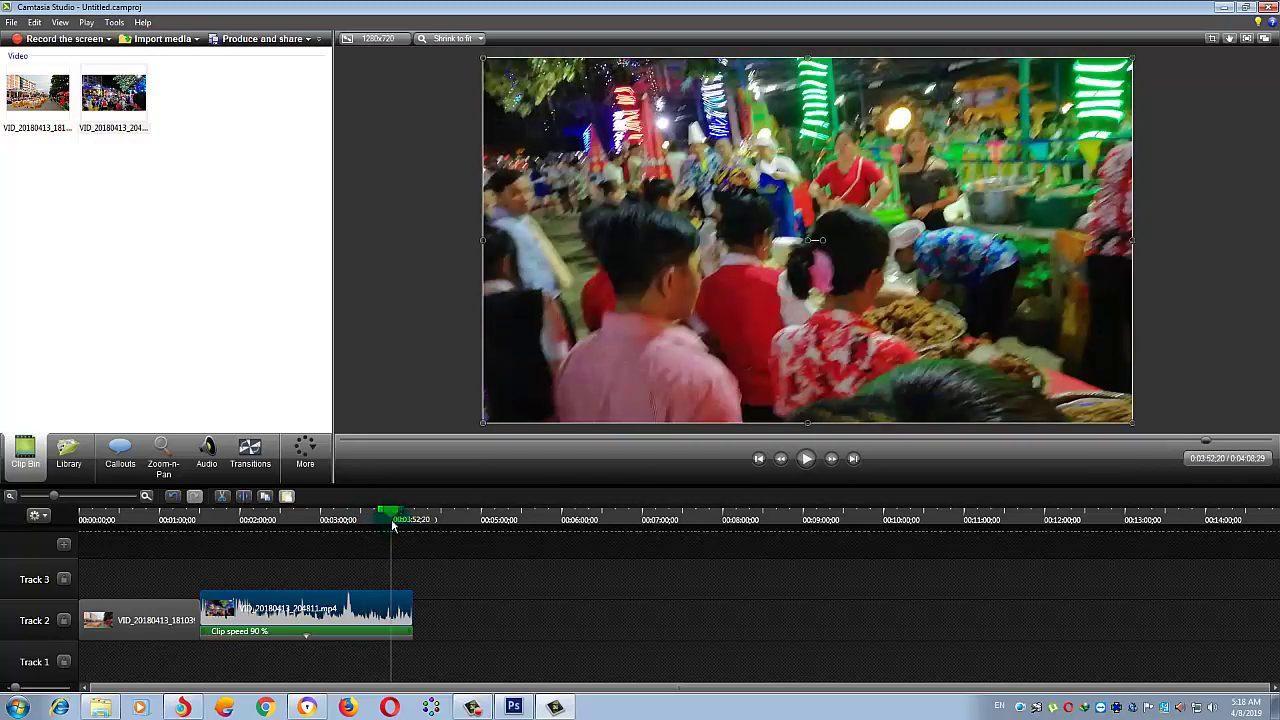
{"action": "left_click", "coordinate": [398, 524]}
{"action": "left_click", "coordinate": [396, 528]}
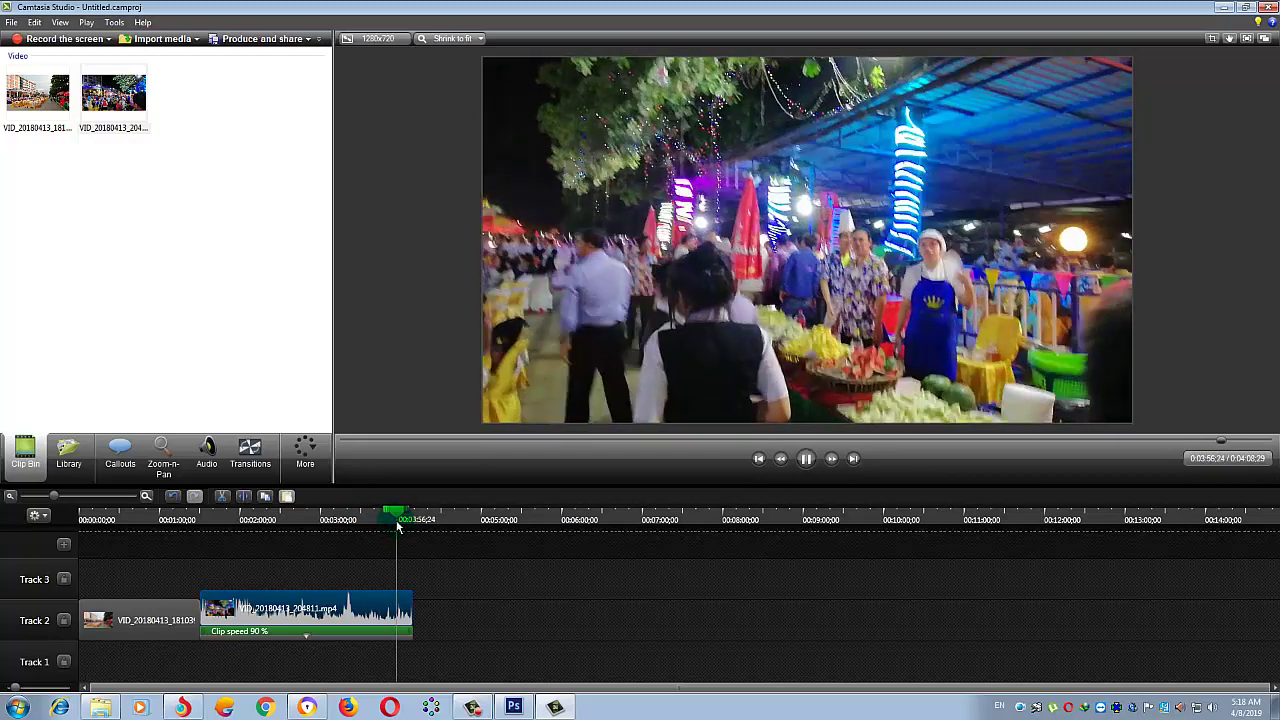
{"action": "left_click", "coordinate": [393, 530]}
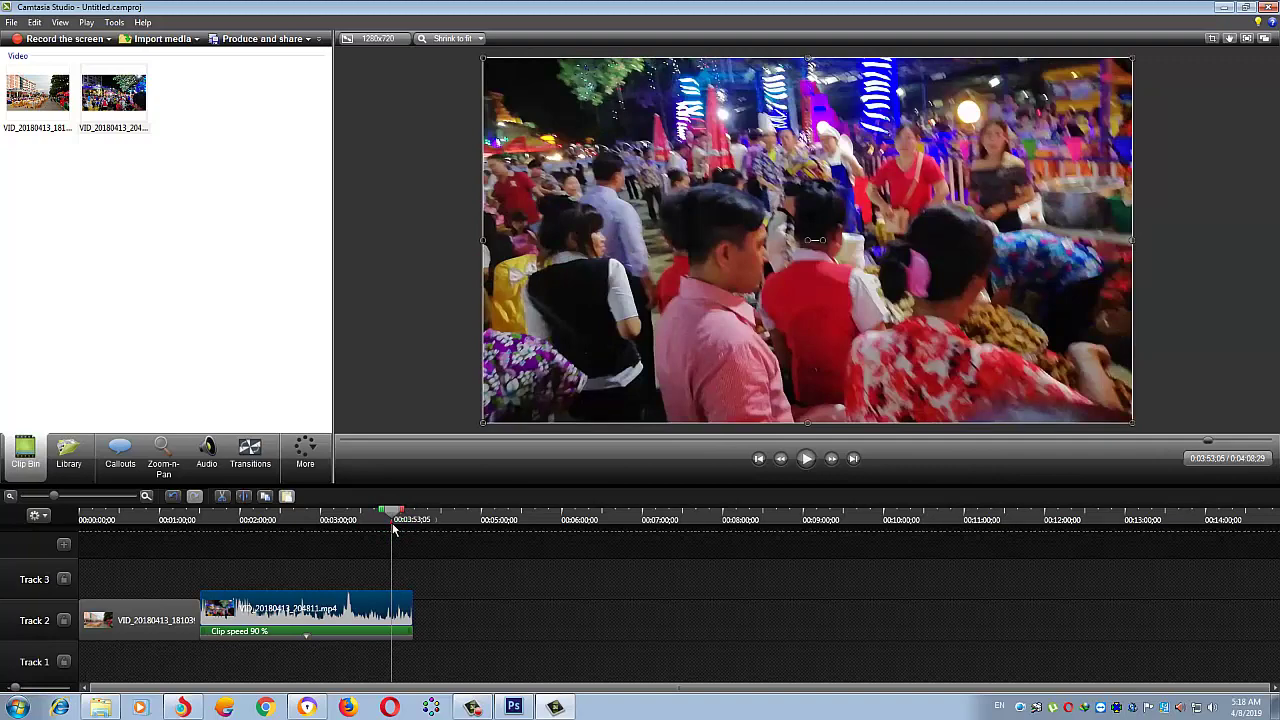
{"action": "left_click", "coordinate": [398, 530]}
{"action": "left_click", "coordinate": [398, 528]}
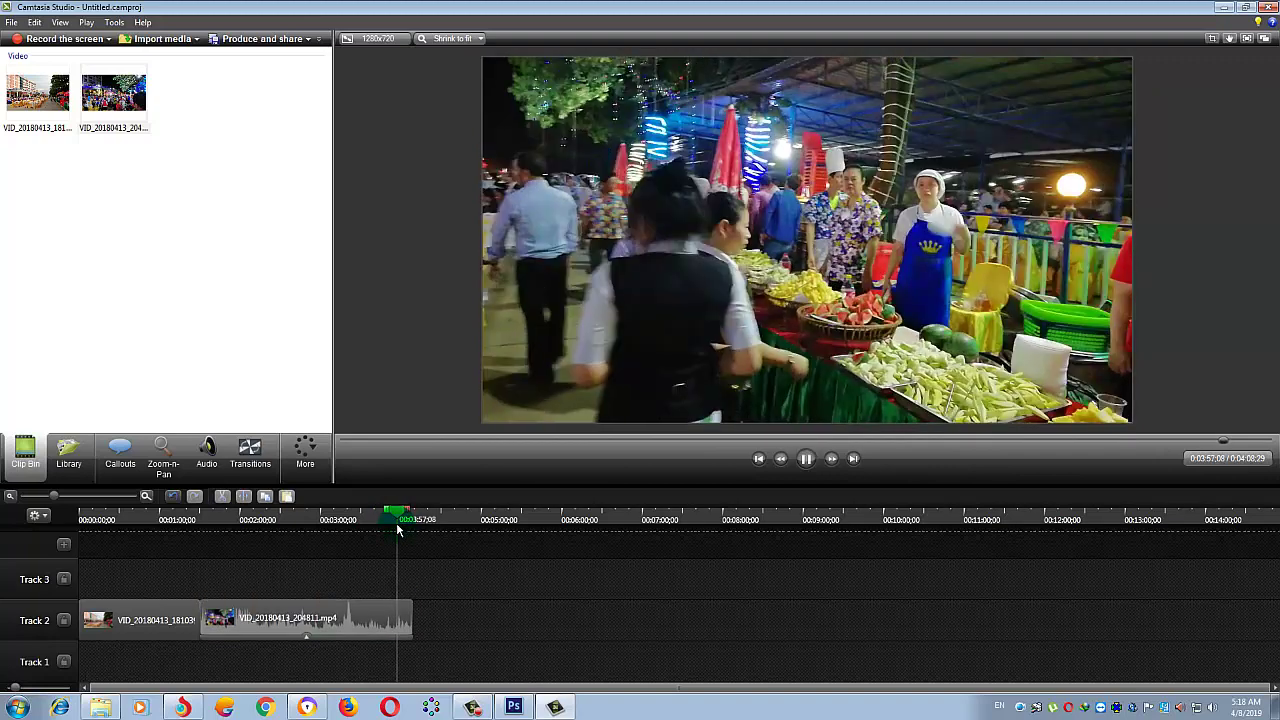
- Select the second clip on Track 2 and position the playhead at 0:03:56;14
{"action": "left_click", "coordinate": [383, 610]}
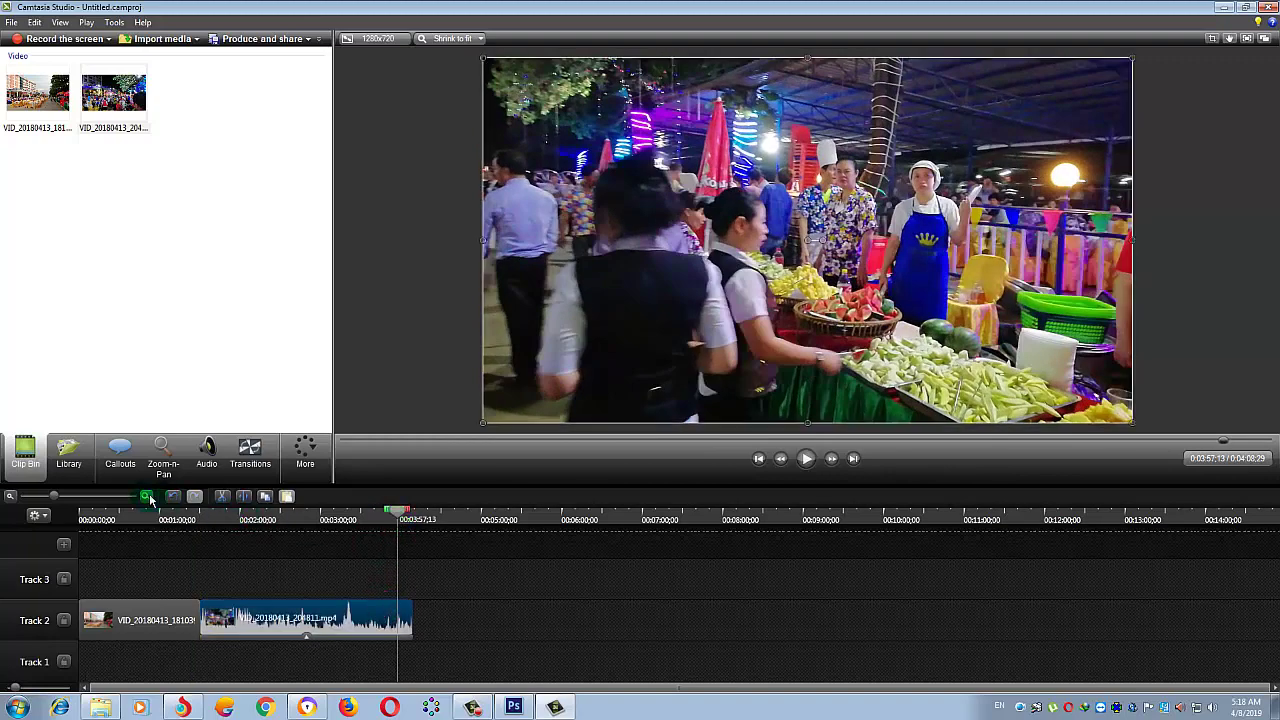
{"action": "left_click", "coordinate": [68, 497]}
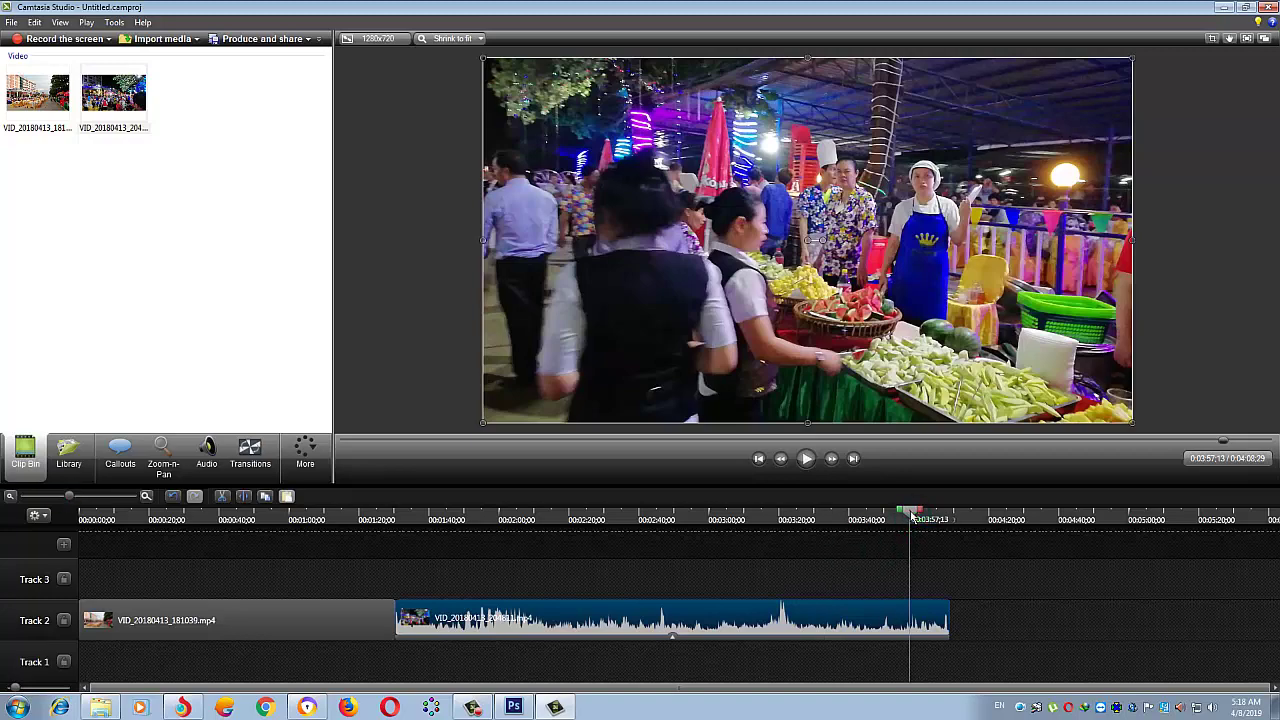
{"action": "left_click_drag", "start_coordinate": [912, 515], "coordinate": [895, 515]}
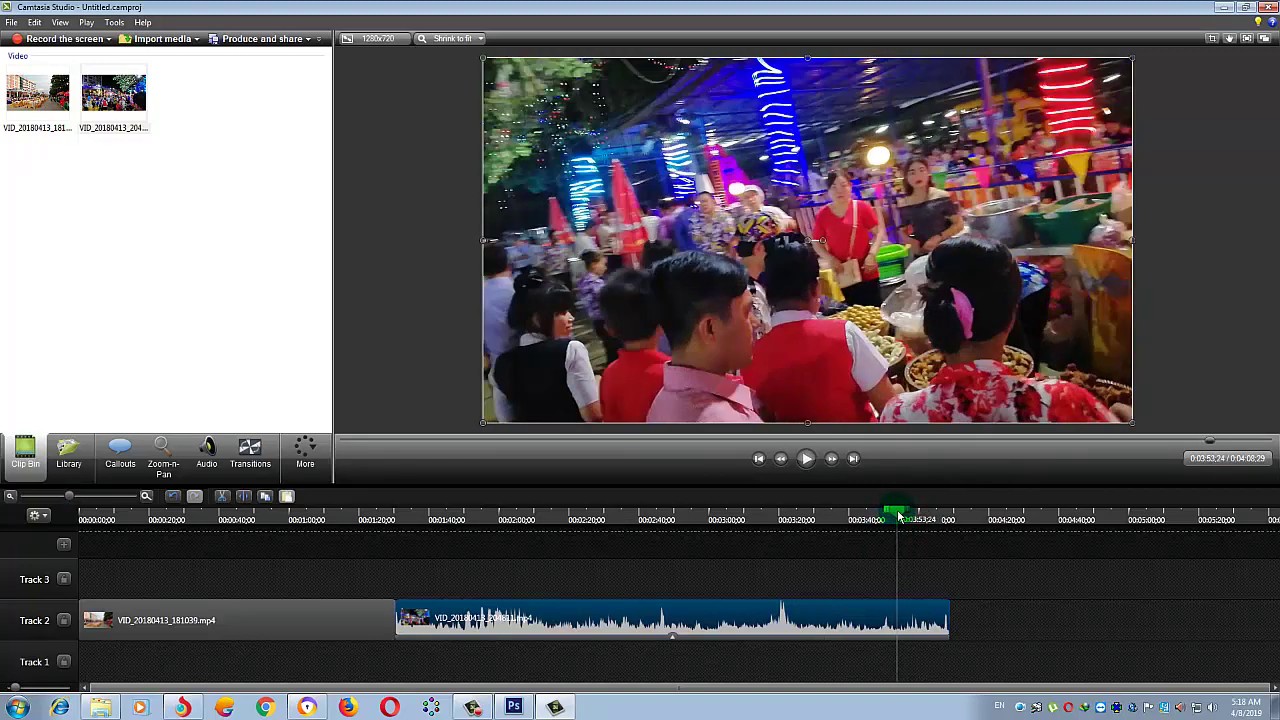
{"action": "left_click_drag", "start_coordinate": [898, 516], "coordinate": [908, 516]}
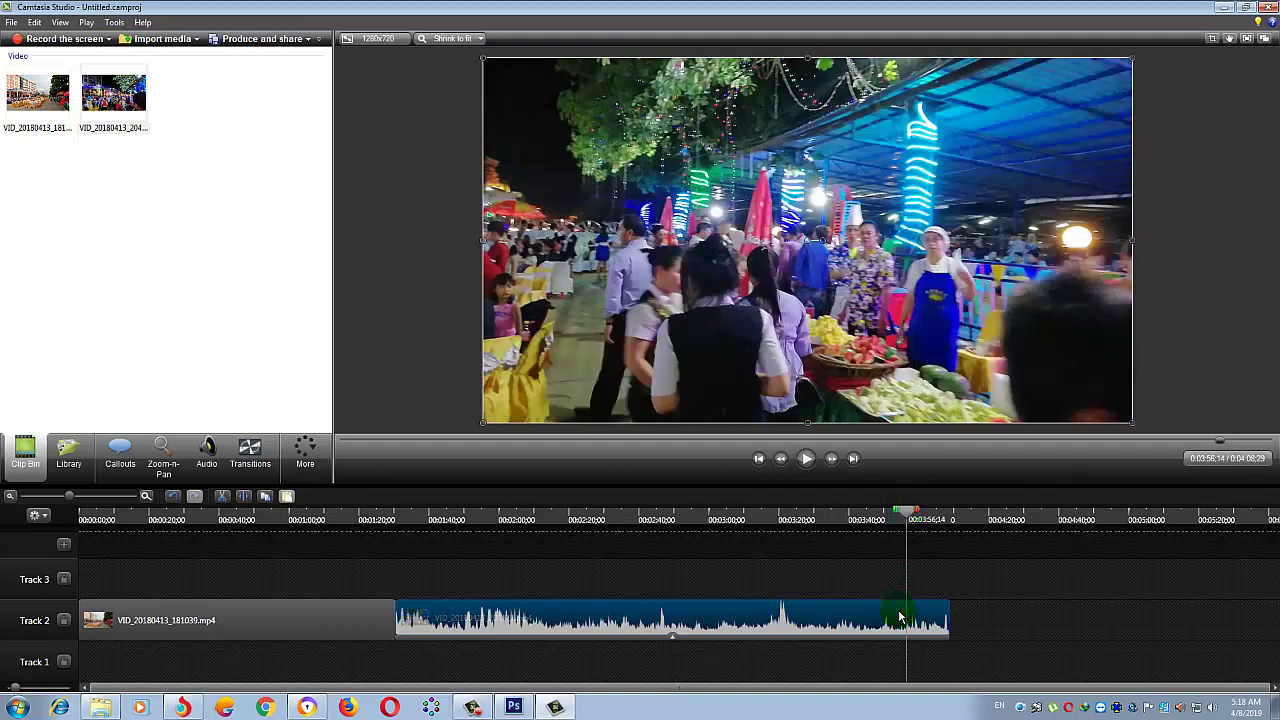
{"action": "left_click", "coordinate": [287, 497]}
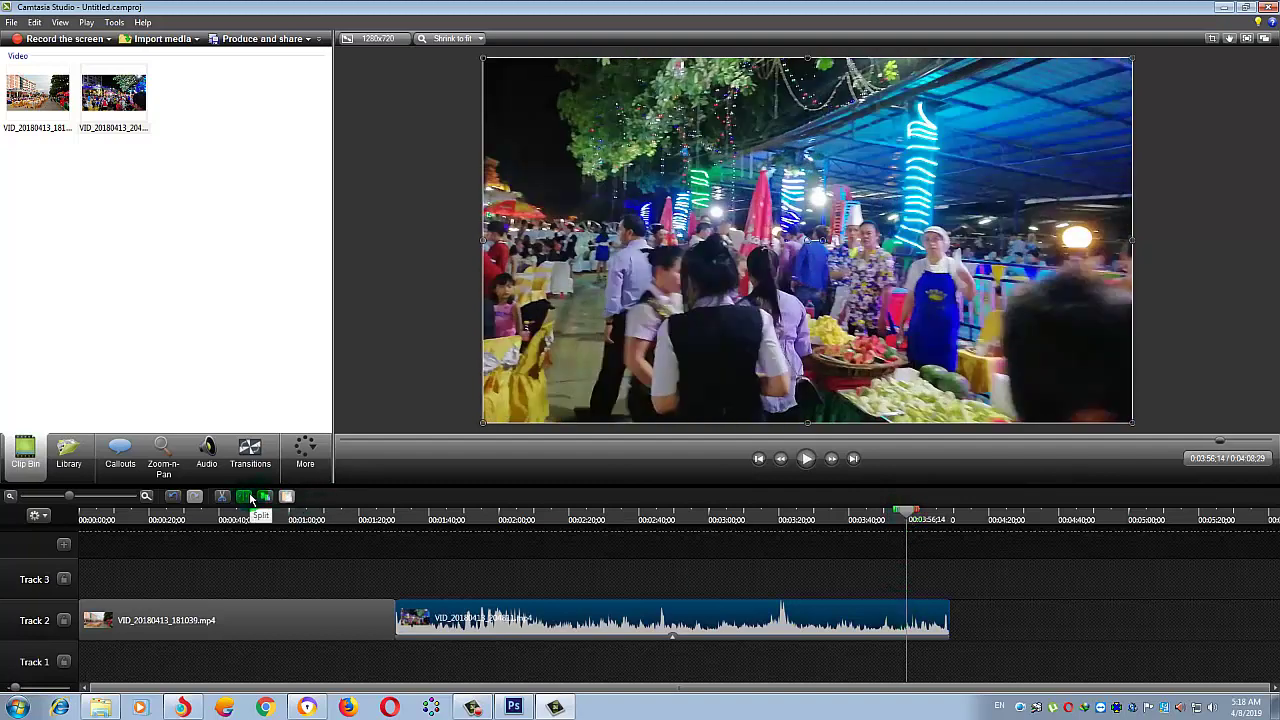
{"action": "left_click", "coordinate": [913, 660]}
{"action": "right_click", "coordinate": [910, 632]}
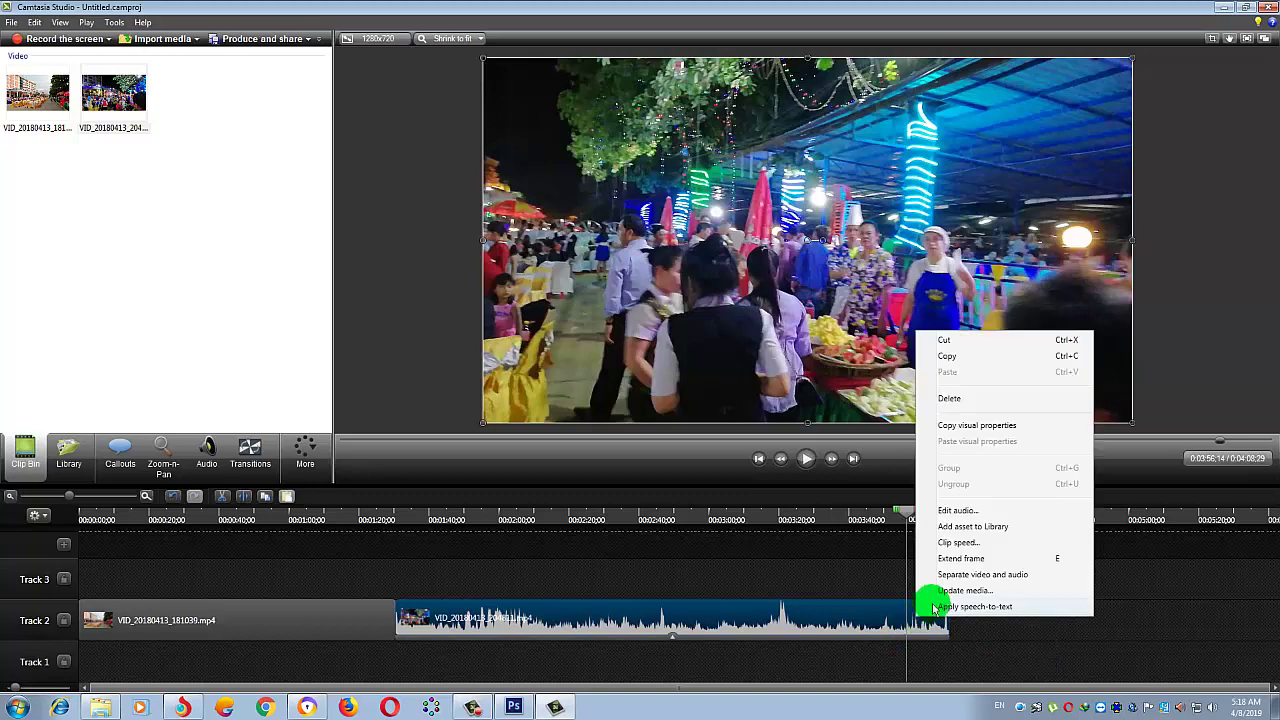
{"action": "left_click", "coordinate": [962, 544]}
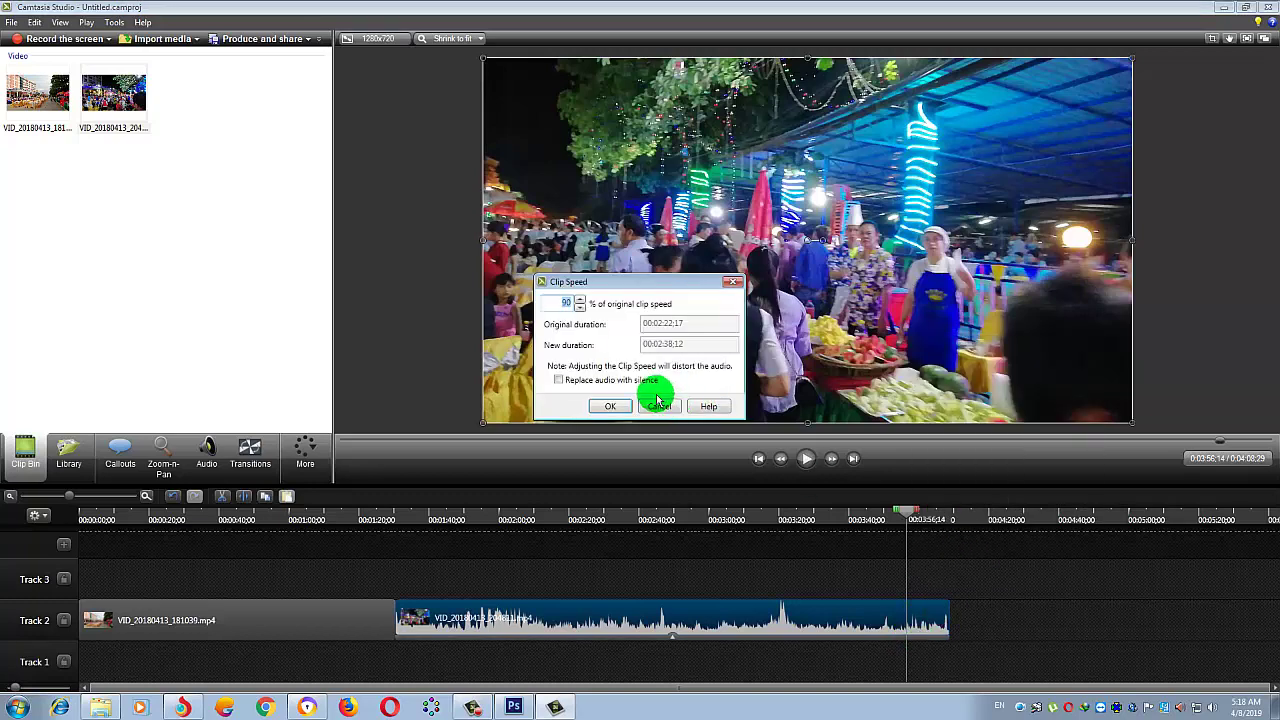
{"action": "left_click", "coordinate": [659, 406]}
- Separate the second clip's audio from its video and split the video on Track 2 at the playhead
{"action": "right_click", "coordinate": [923, 622]}
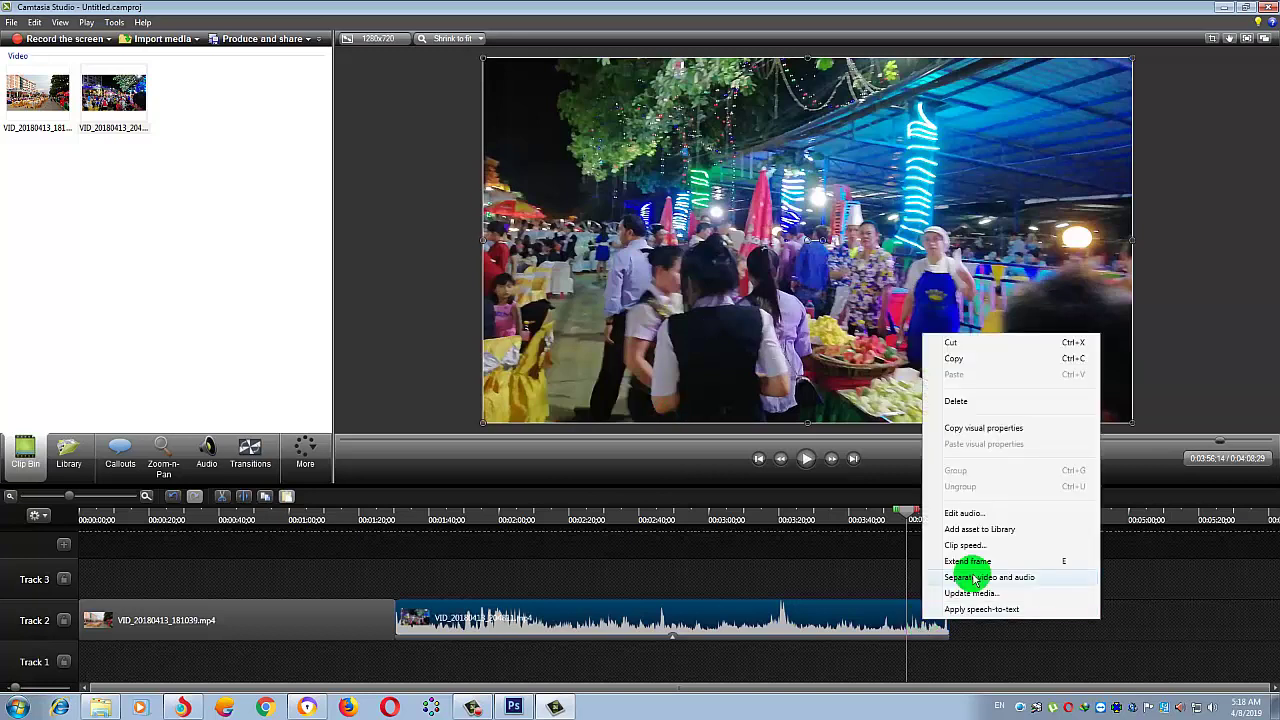
{"action": "left_click", "coordinate": [975, 578]}
{"action": "left_click", "coordinate": [930, 610]}
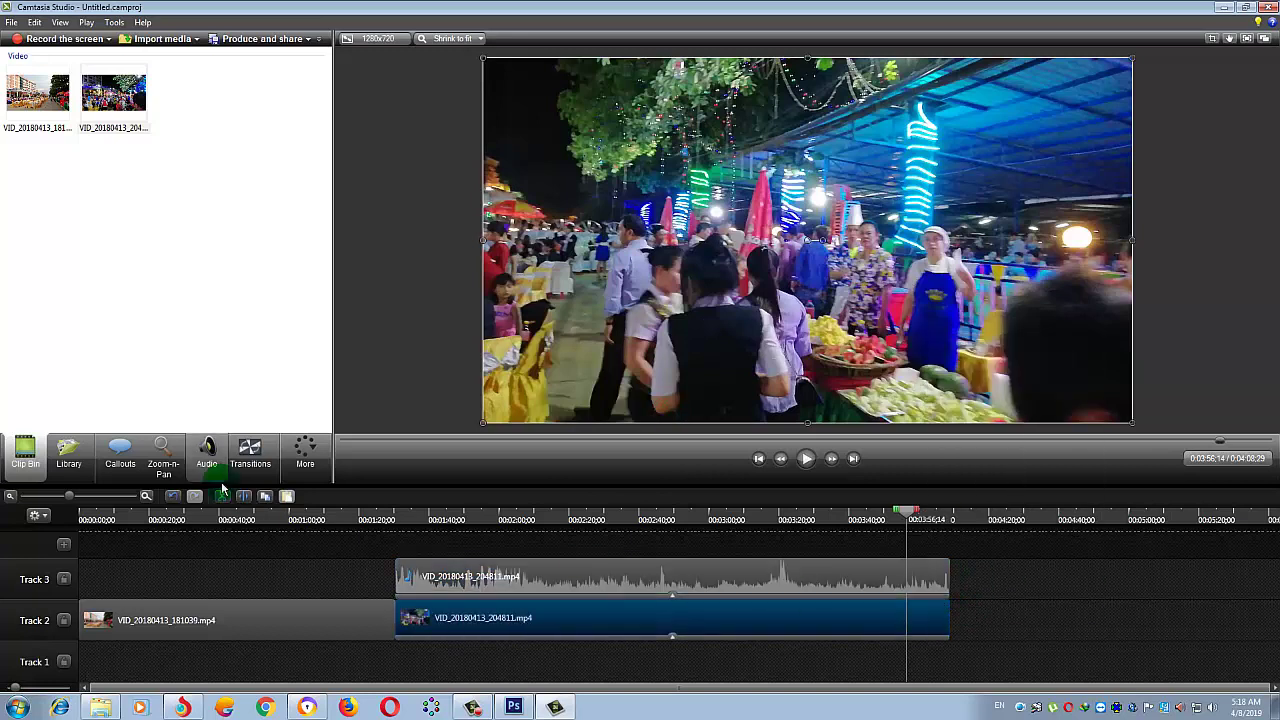
{"action": "left_click", "coordinate": [243, 496]}
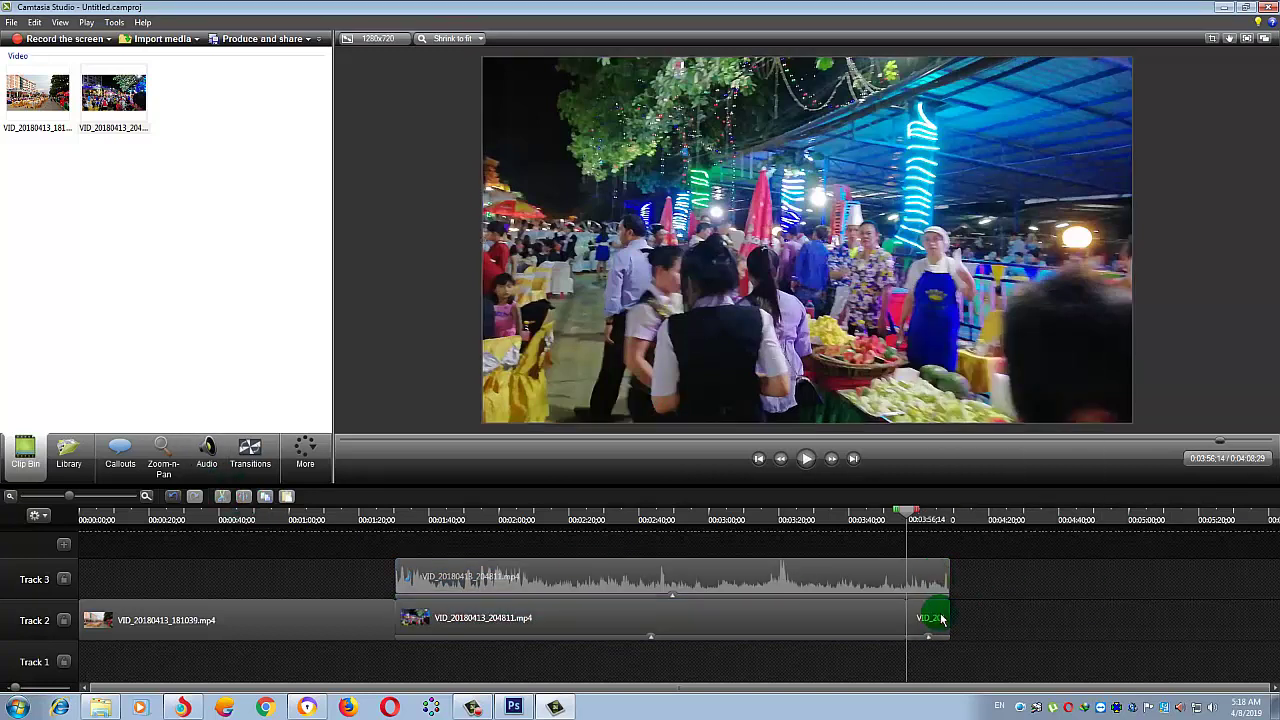
- Set the clip speed of the short end segment on Track 2 to 50%
{"action": "left_click", "coordinate": [935, 620]}
{"action": "right_click", "coordinate": [936, 619]}
{"action": "left_click", "coordinate": [980, 534]}
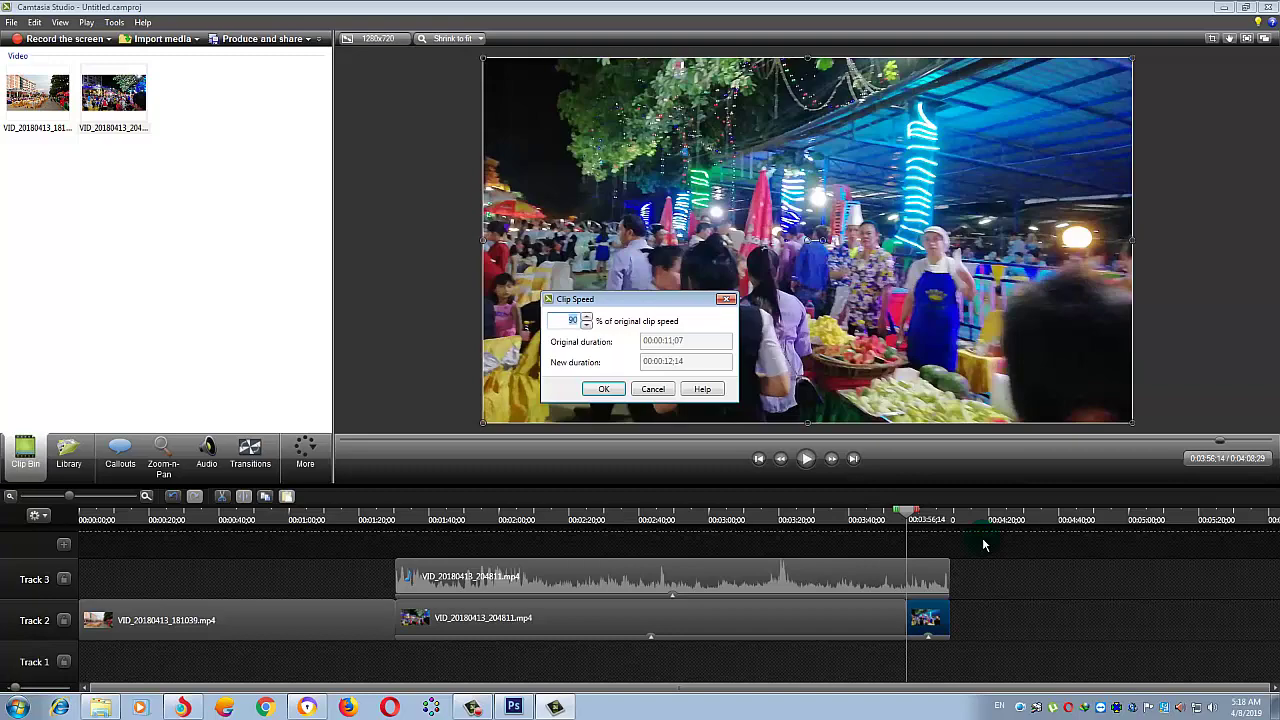
{"action": "type", "text": "50"}
{"action": "key", "text": "Return"}
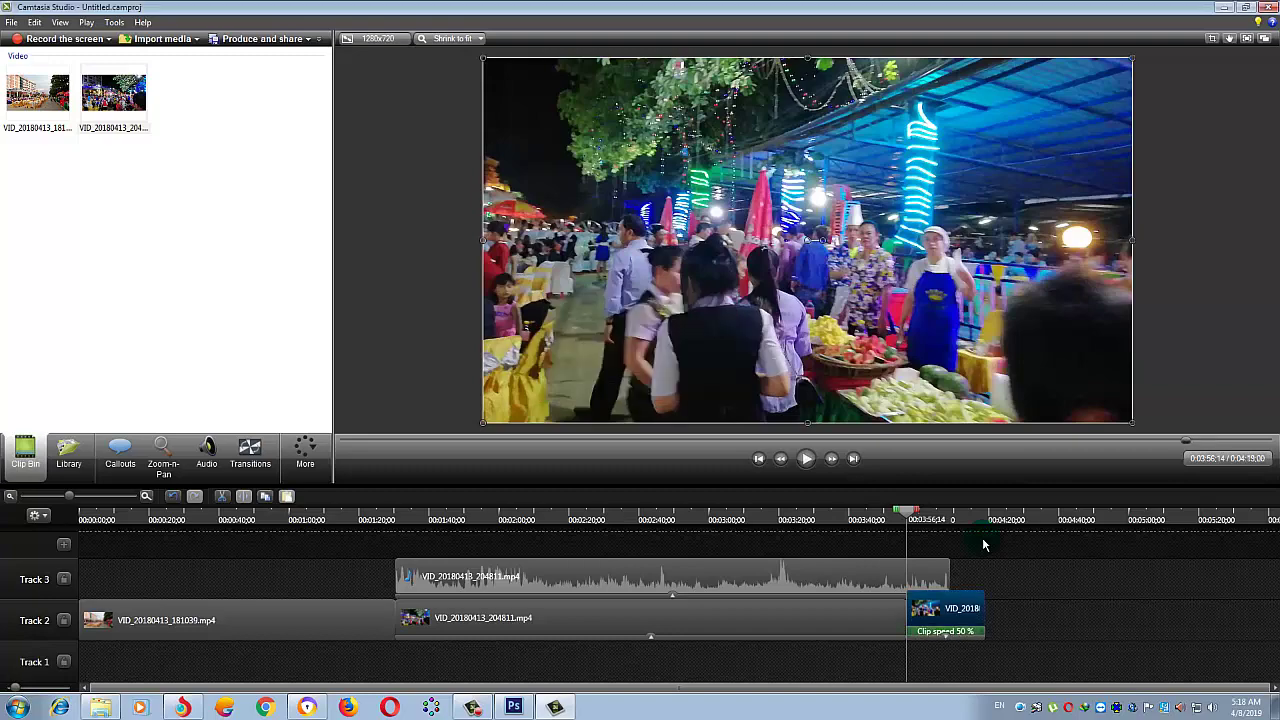
- Preview the slowed end segment on Track 2 and adjust its clip speed
{"action": "key", "text": "space"}
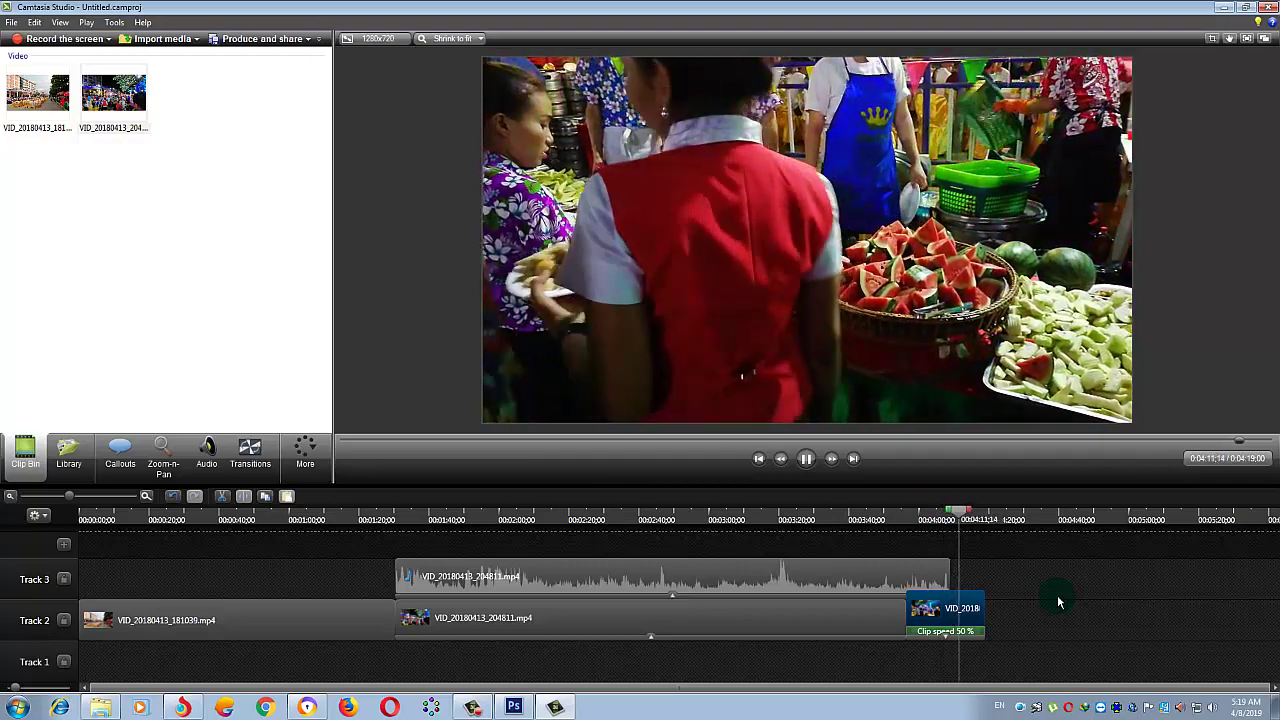
{"action": "left_click", "coordinate": [962, 610]}
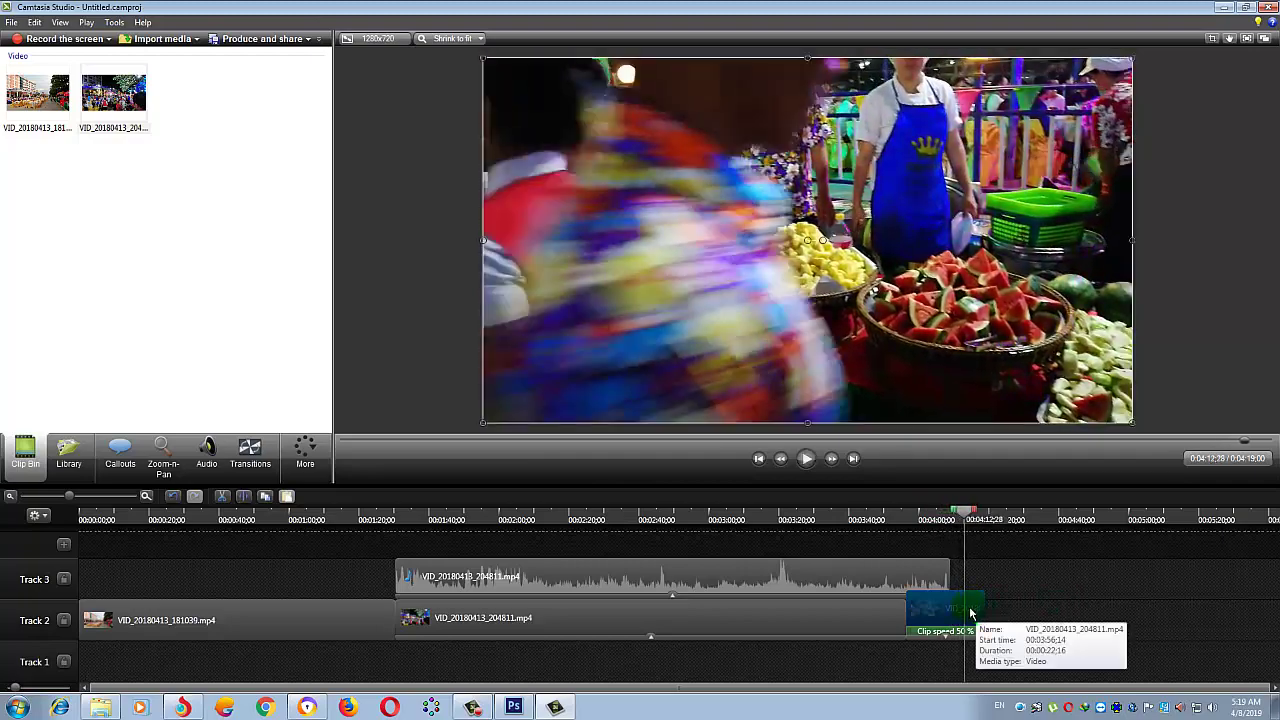
{"action": "right_click", "coordinate": [968, 607]}
{"action": "left_click", "coordinate": [1010, 535]}
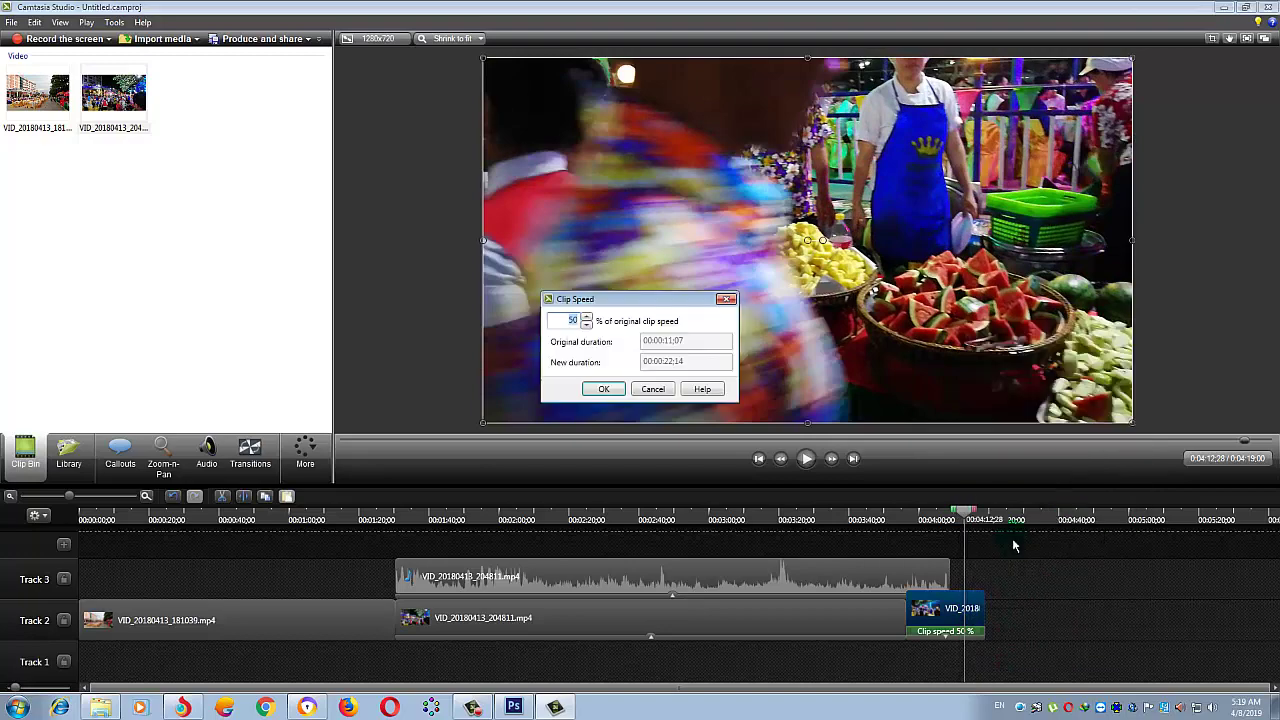
{"action": "key", "text": "Return"}
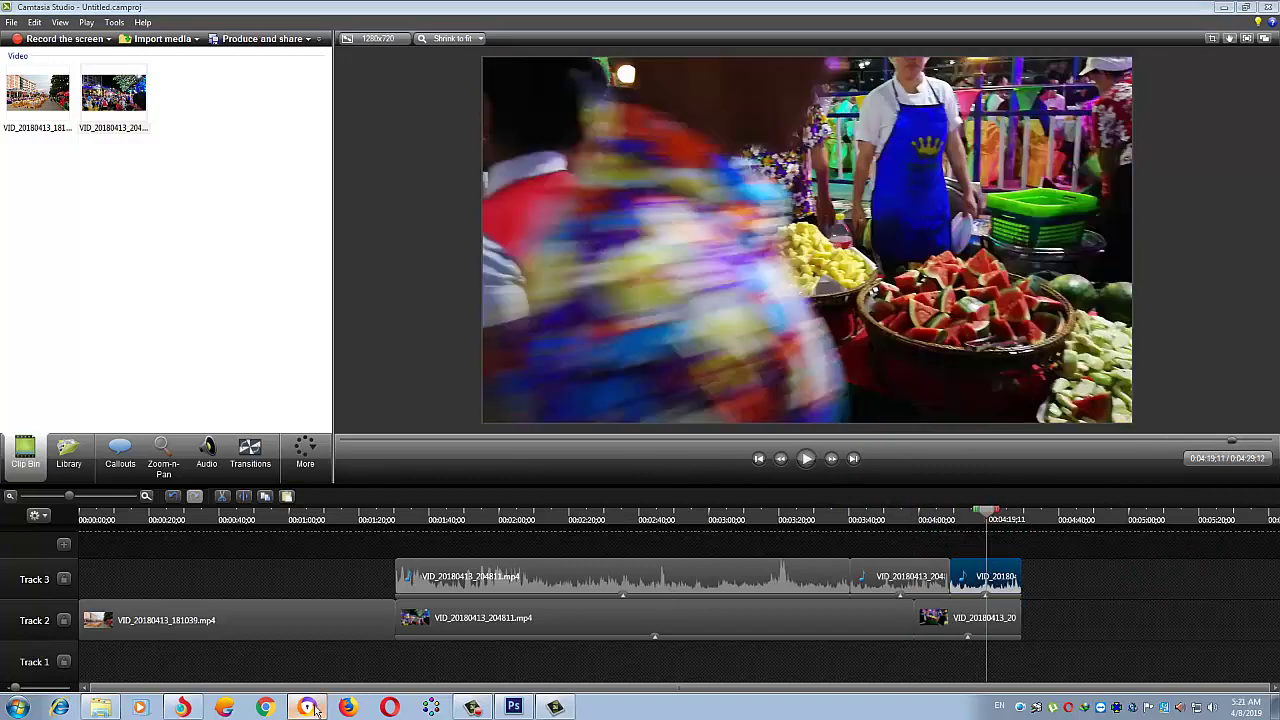
- Switch to the web browser and reveal the downloaded After_School_Jamboree.mp3 in its folder
{"action": "left_click", "coordinate": [310, 707]}
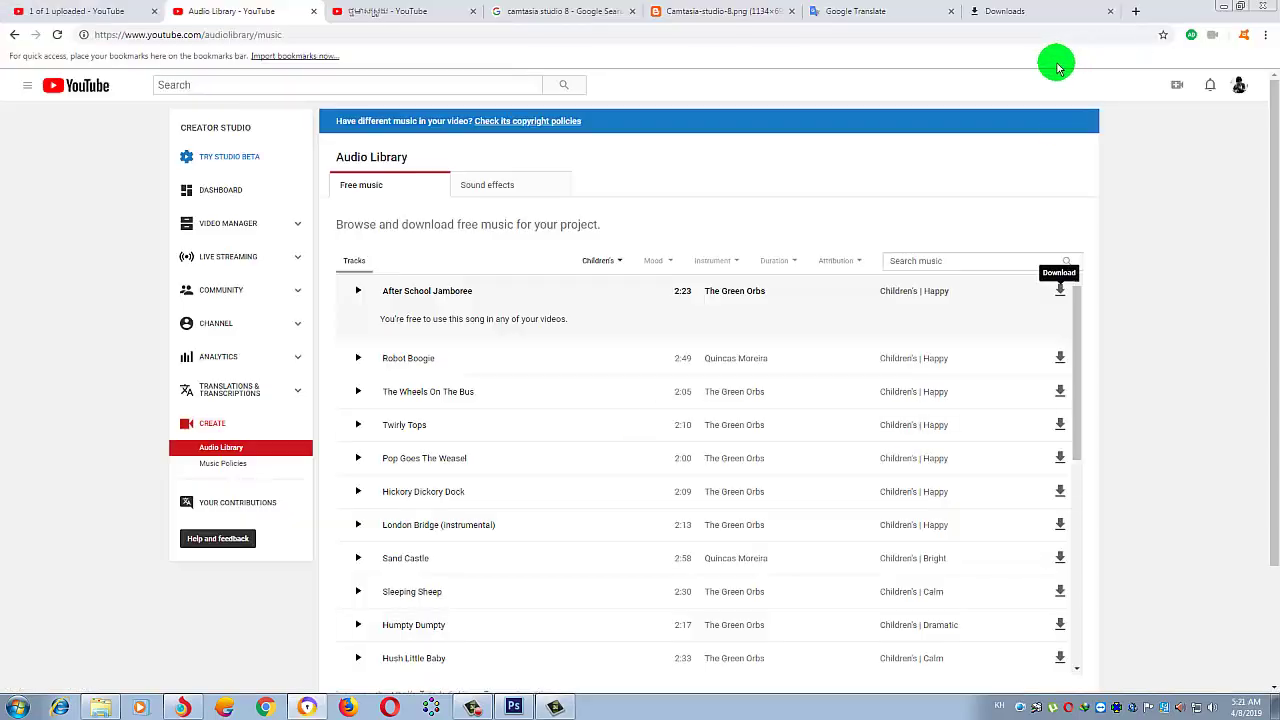
{"action": "left_click", "coordinate": [1045, 12]}
{"action": "left_click", "coordinate": [514, 211]}
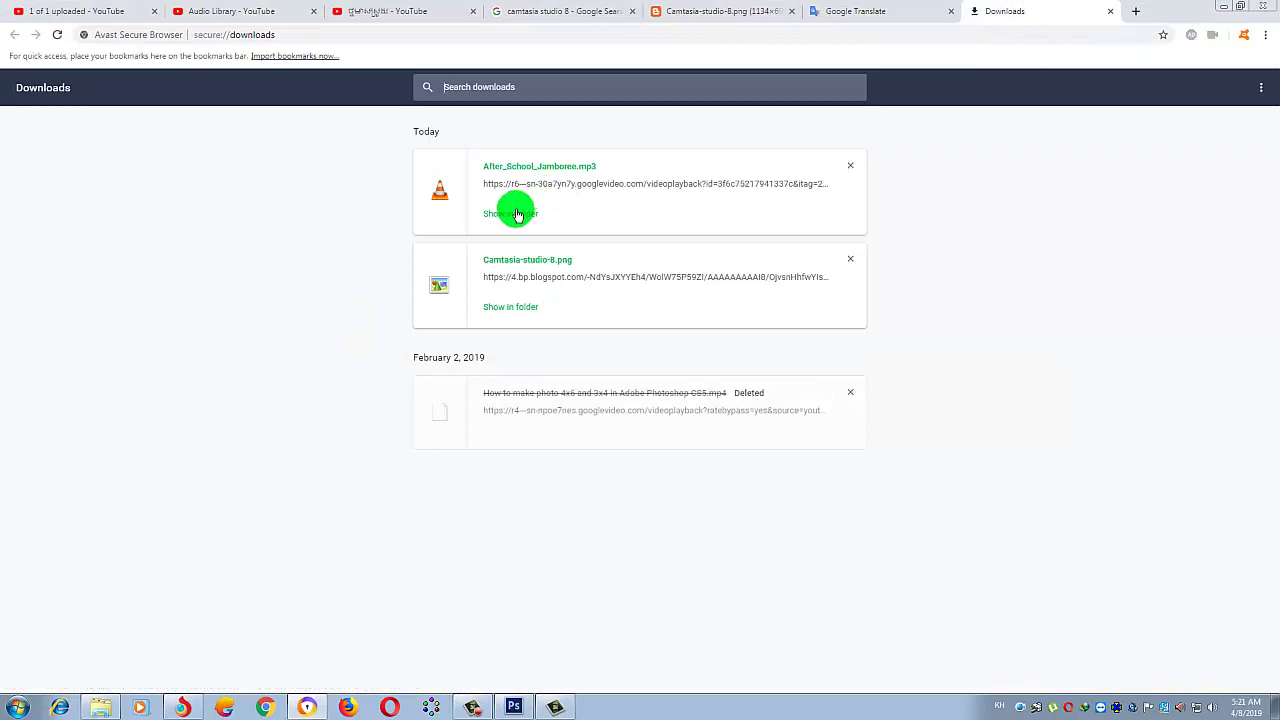
{"action": "left_click", "coordinate": [1229, 34]}
{"action": "left_click", "coordinate": [1225, 8]}
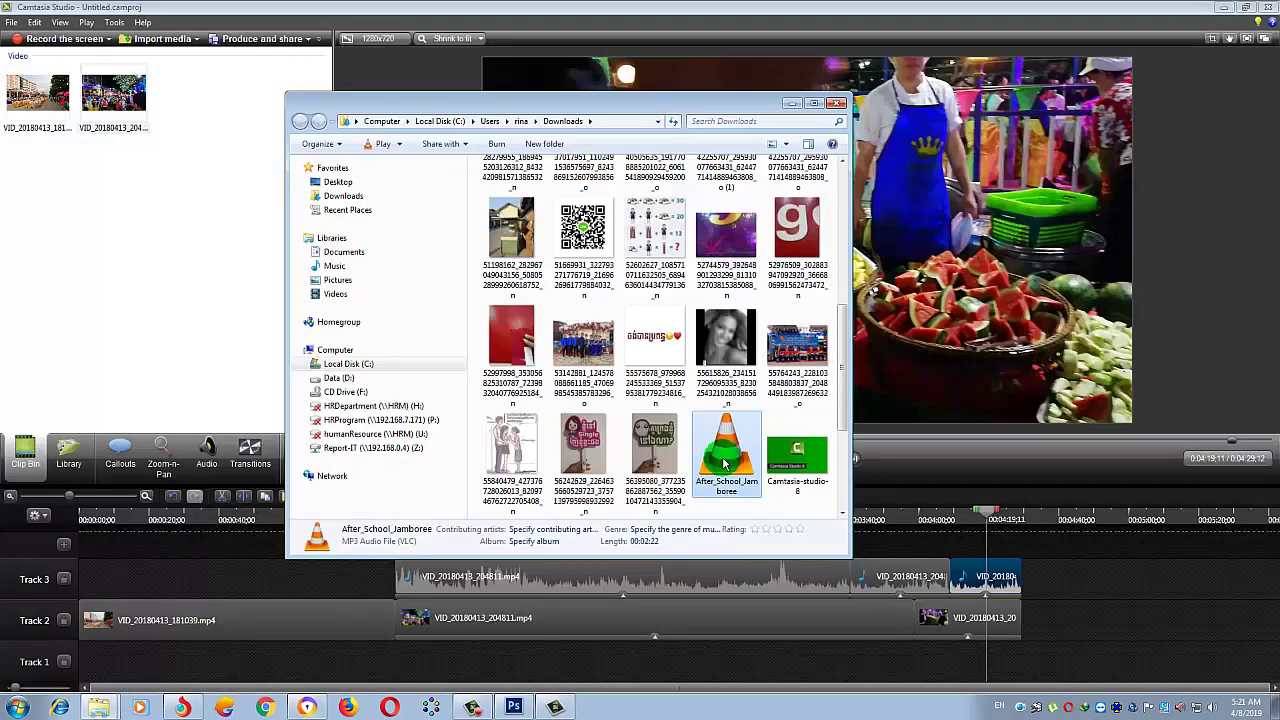
- Import After_School_Jamboree.mp3 from the Downloads folder into the Camtasia project's media and put the folder window away
{"action": "left_click_drag", "start_coordinate": [726, 455], "coordinate": [170, 323]}
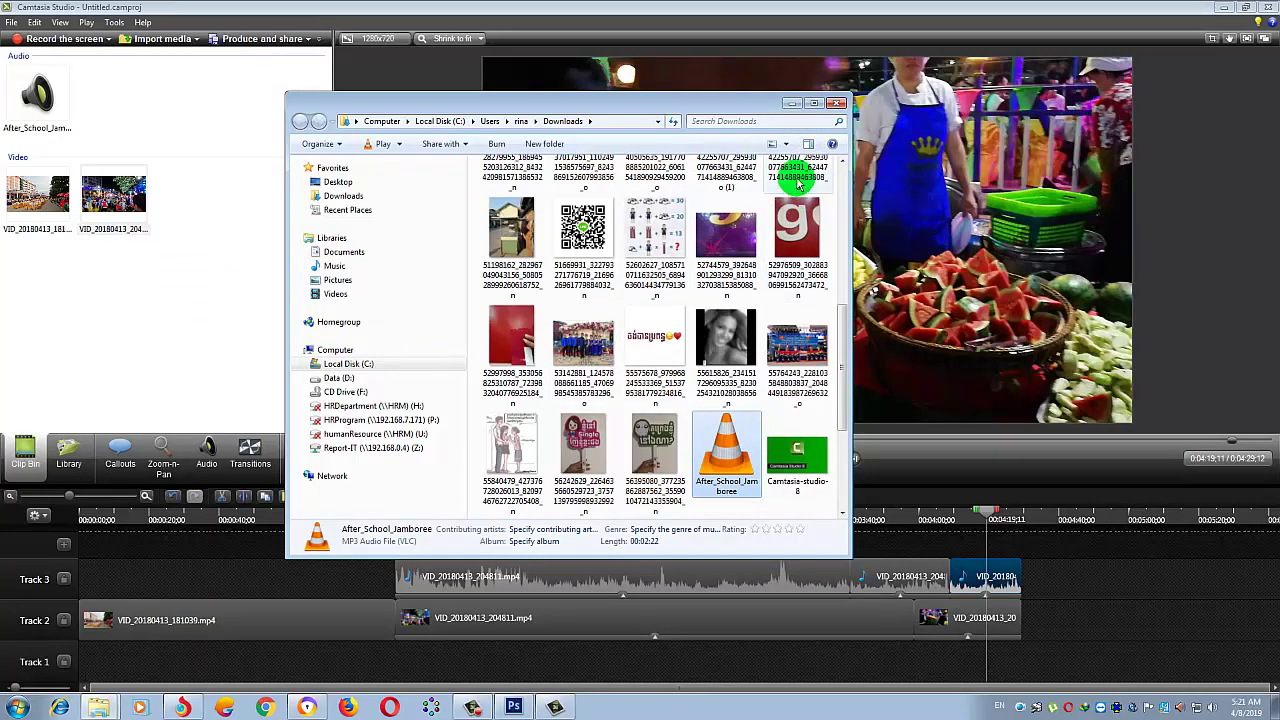
{"action": "double_click", "coordinate": [588, 337]}
{"action": "left_click", "coordinate": [1268, 7]}
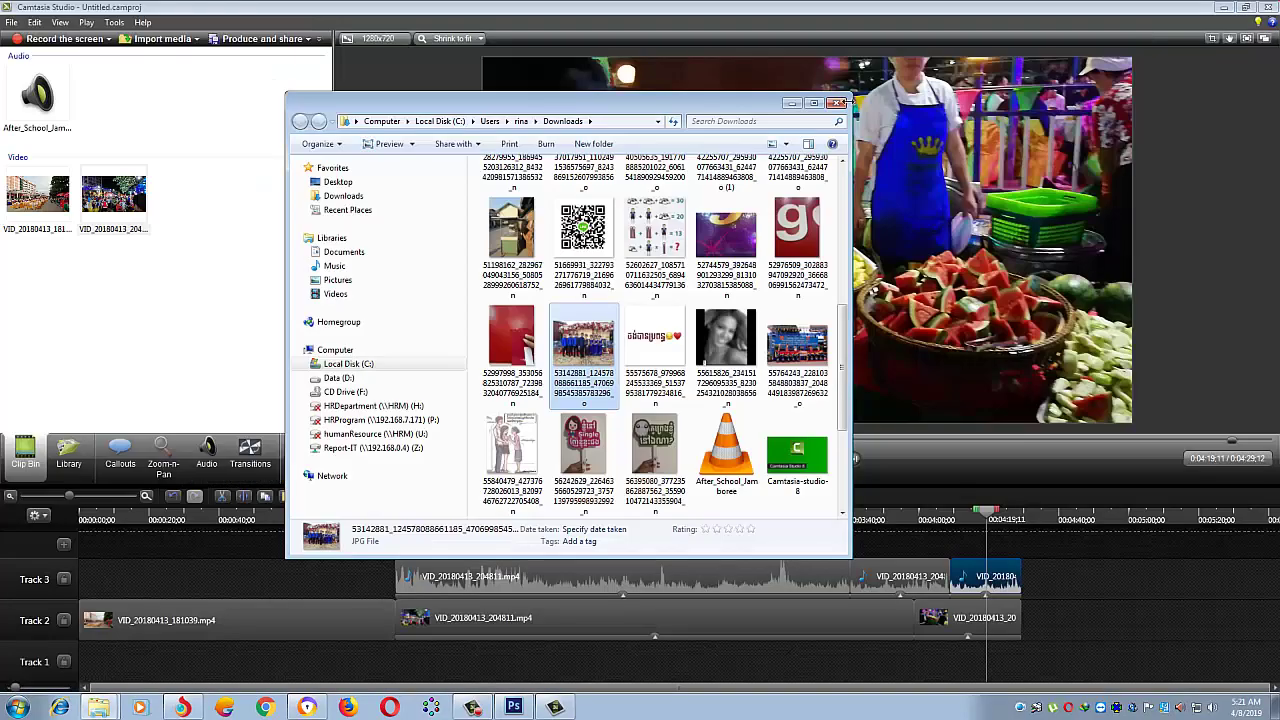
{"action": "left_click", "coordinate": [803, 108]}
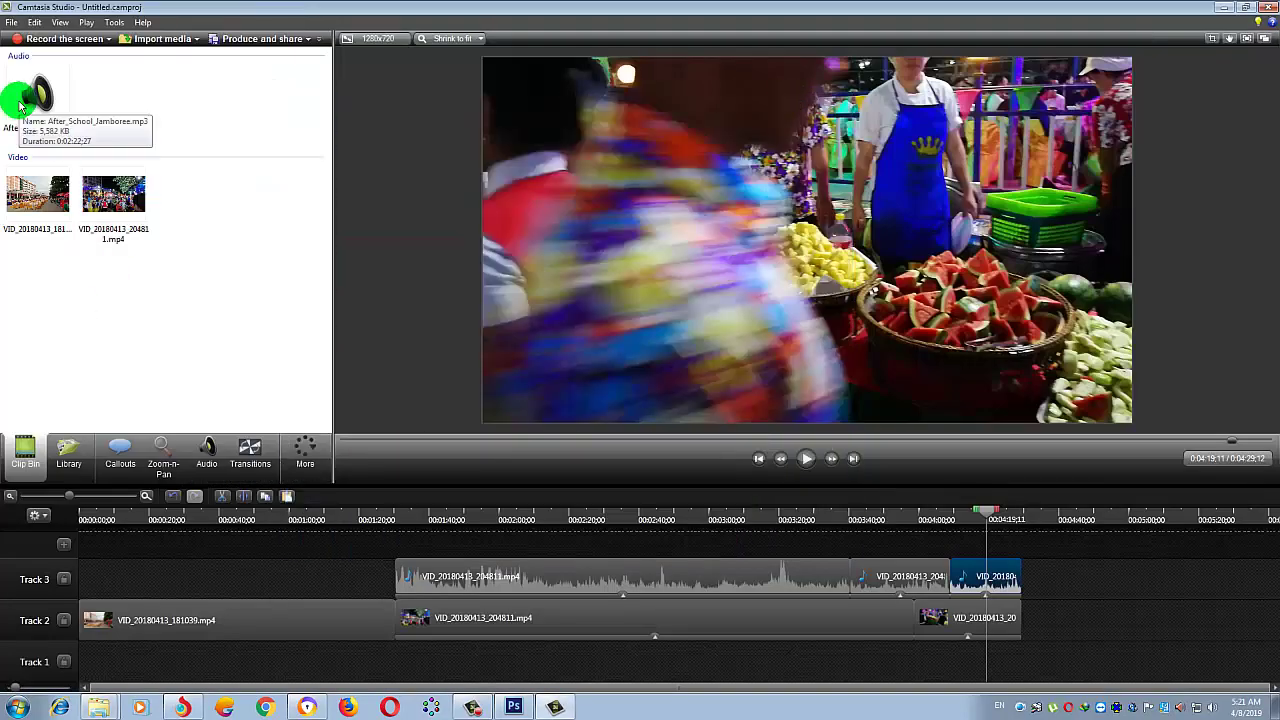
- Place After_School_Jamboree.mp3 at the start of Track 1 and play the project from the beginning
{"action": "left_click_drag", "start_coordinate": [37, 97], "coordinate": [150, 597]}
{"action": "left_click_drag", "start_coordinate": [150, 650], "coordinate": [129, 668]}
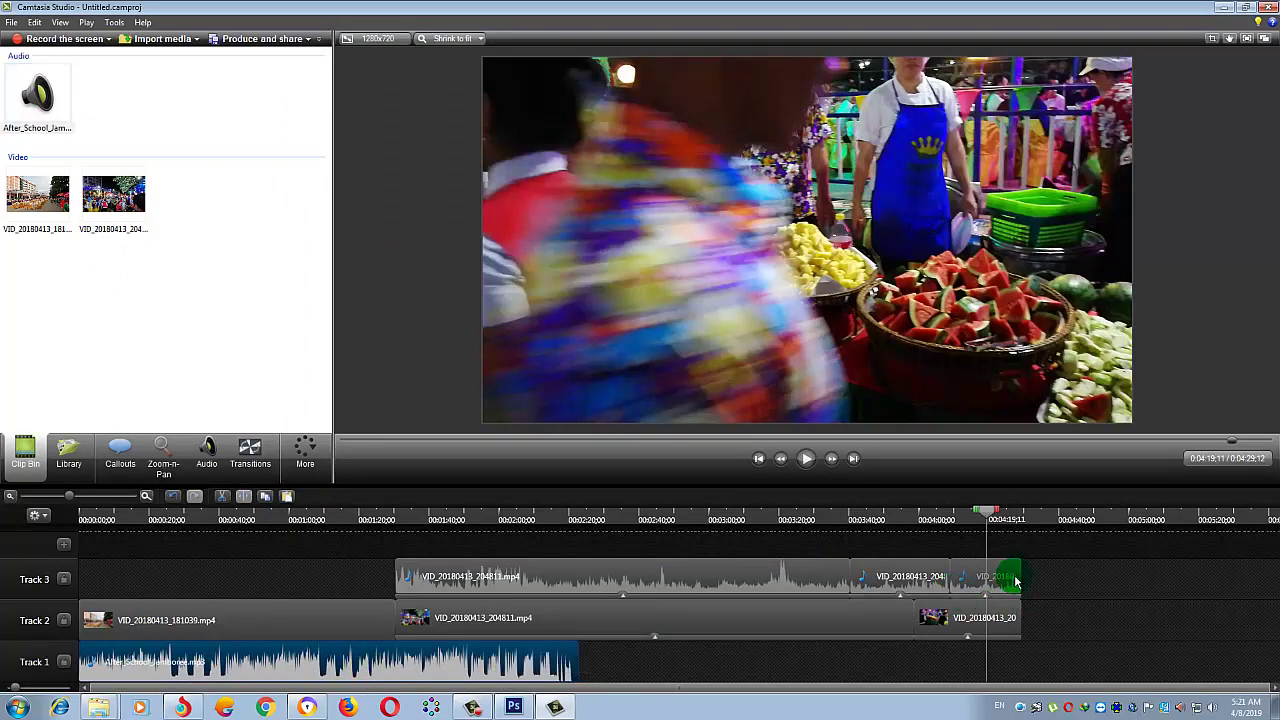
{"action": "left_click", "coordinate": [86, 520]}
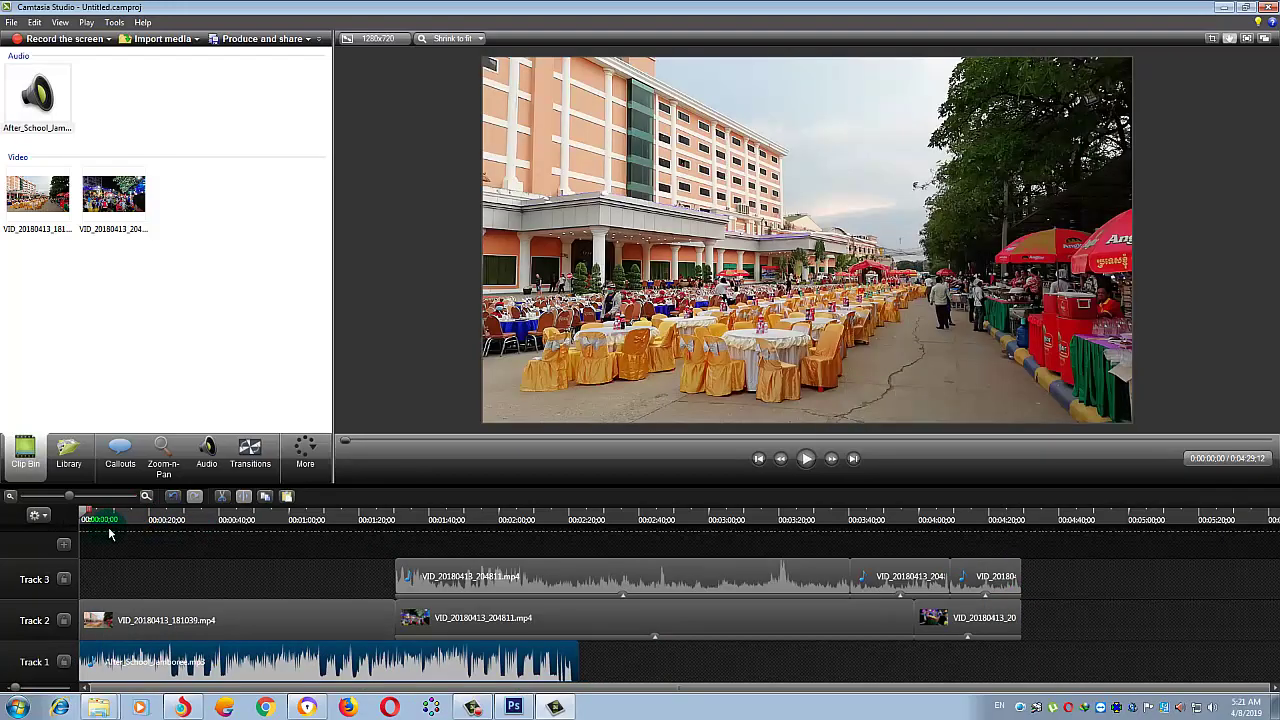
{"action": "key", "text": "space"}
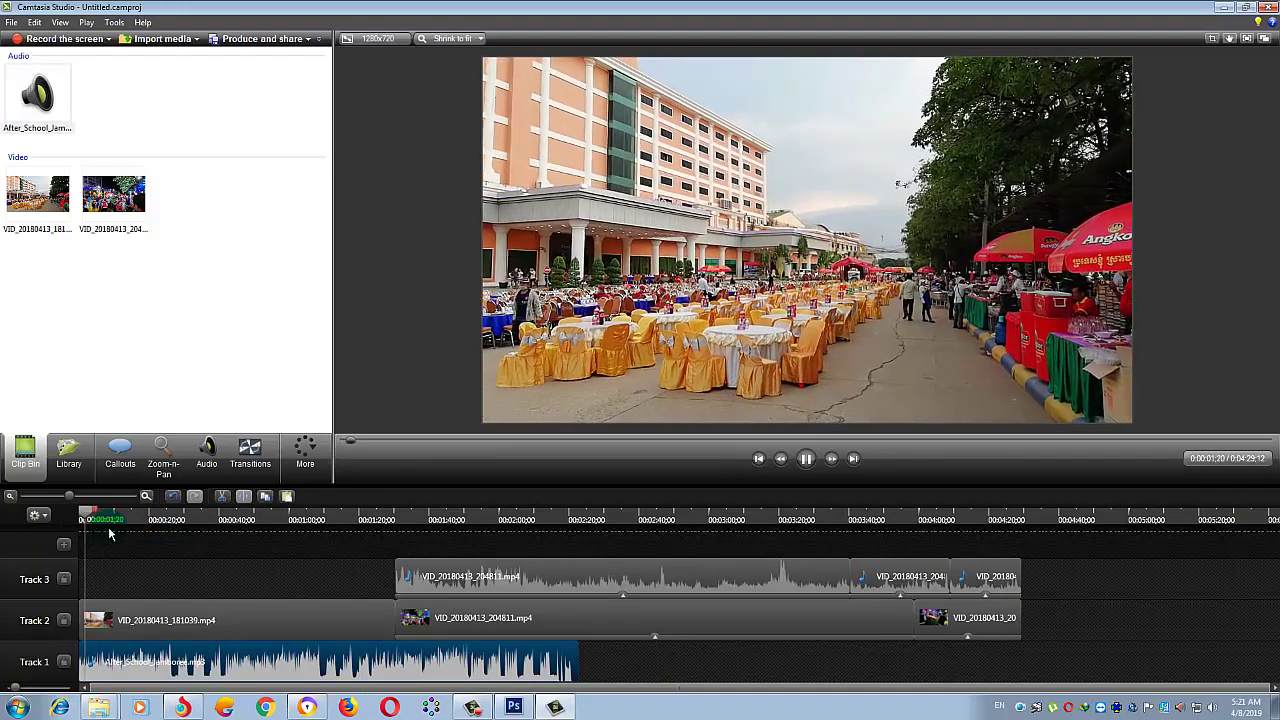
- Split the music on Track 1 at 0:01:30;17, where the first video clip ends
{"action": "left_click", "coordinate": [371, 519]}
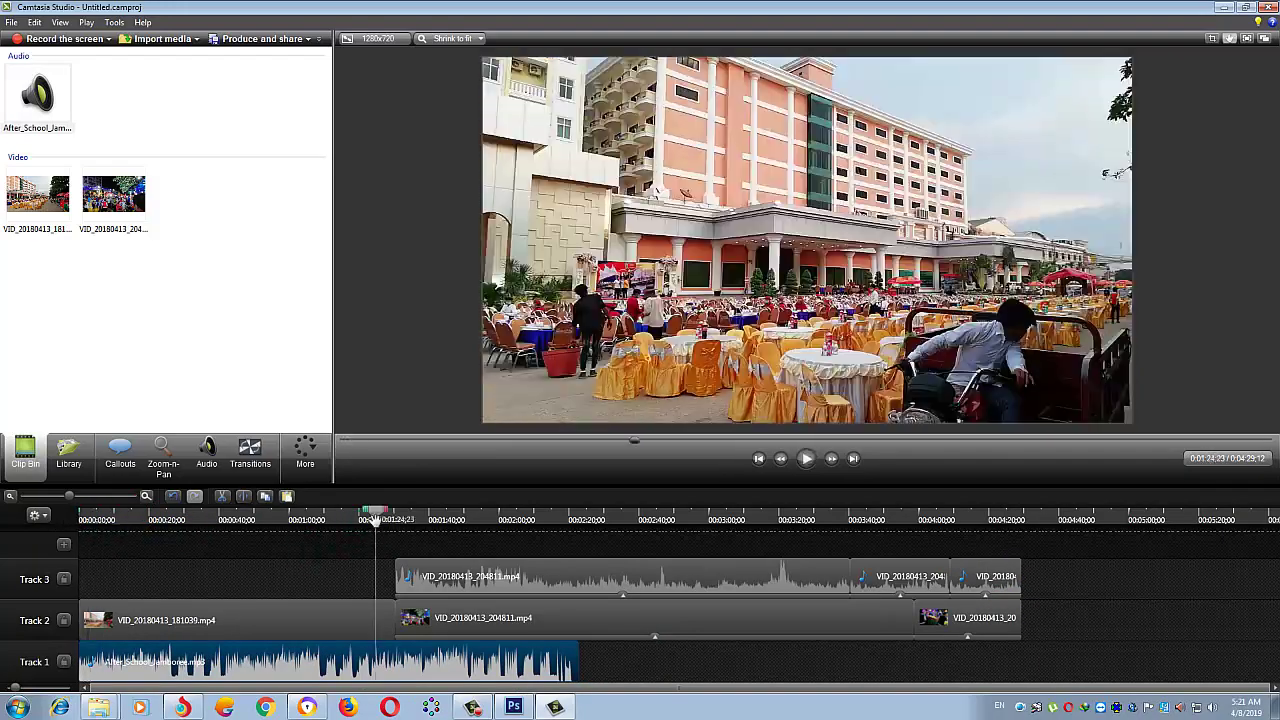
{"action": "left_click_drag", "start_coordinate": [380, 518], "coordinate": [397, 518]}
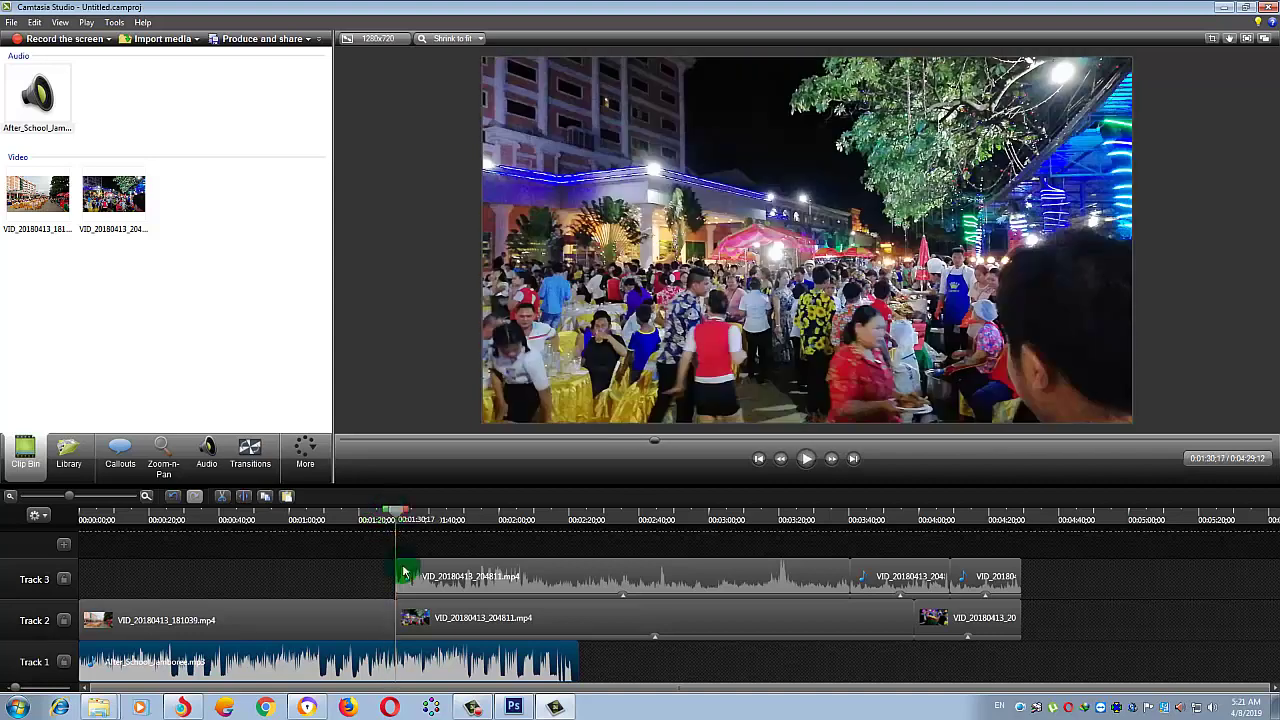
{"action": "left_click", "coordinate": [265, 497]}
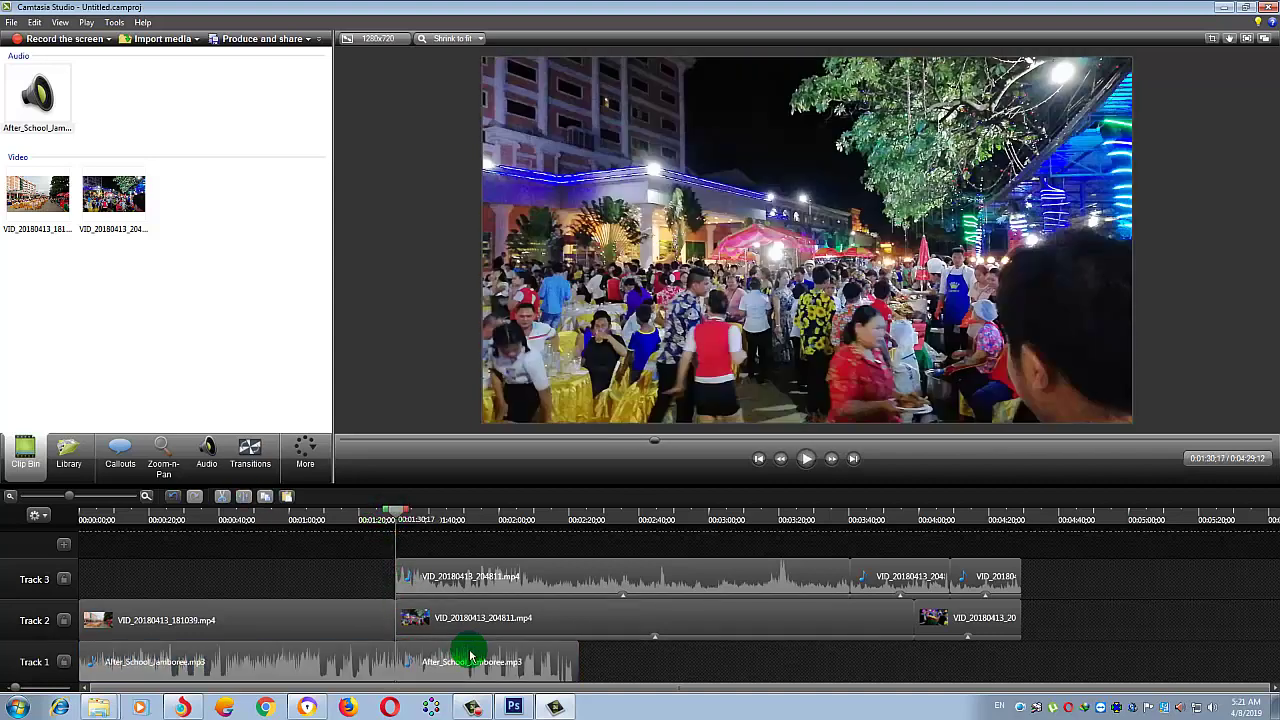
- Delete the last original audio piece on Track 3 and put the second part of the music in its place
{"action": "left_click", "coordinate": [469, 651]}
{"action": "left_click", "coordinate": [990, 582]}
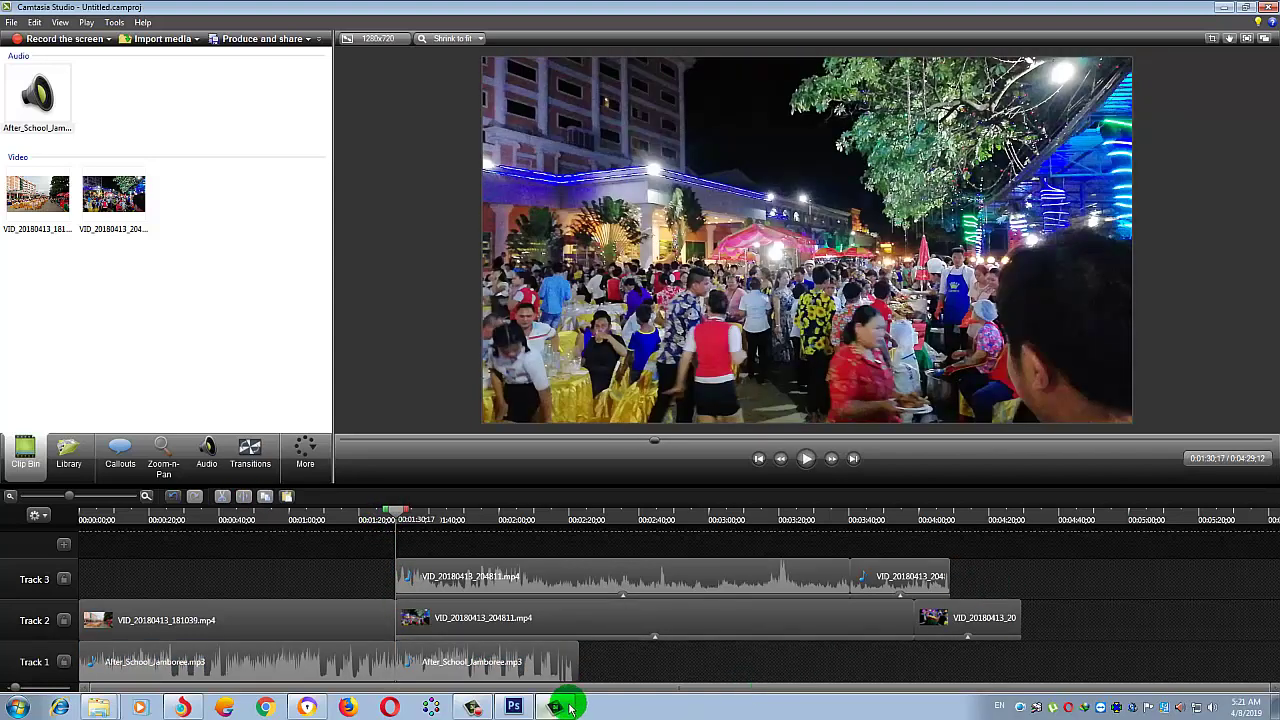
{"action": "left_click_drag", "start_coordinate": [522, 662], "coordinate": [1076, 577]}
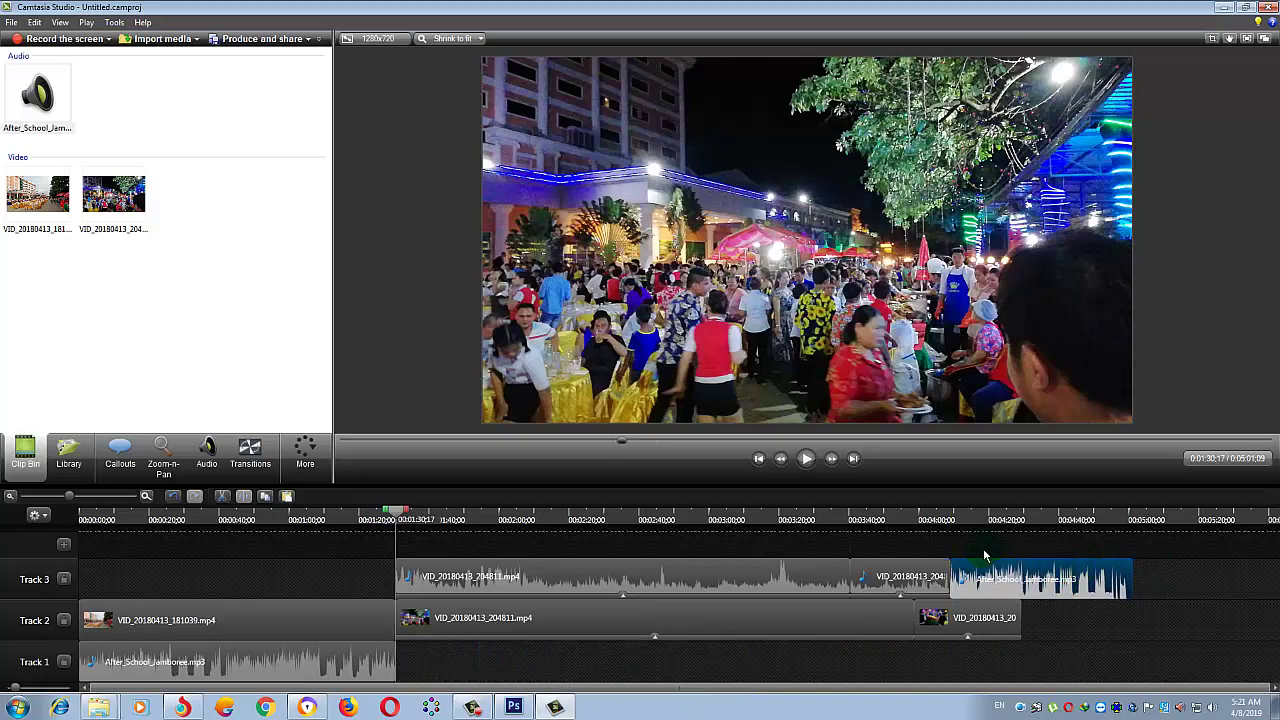
- Preview the end section with its music and set the last video segment's clip speed to 20%
{"action": "left_click_drag", "start_coordinate": [937, 518], "coordinate": [948, 519]}
{"action": "key", "text": "space"}
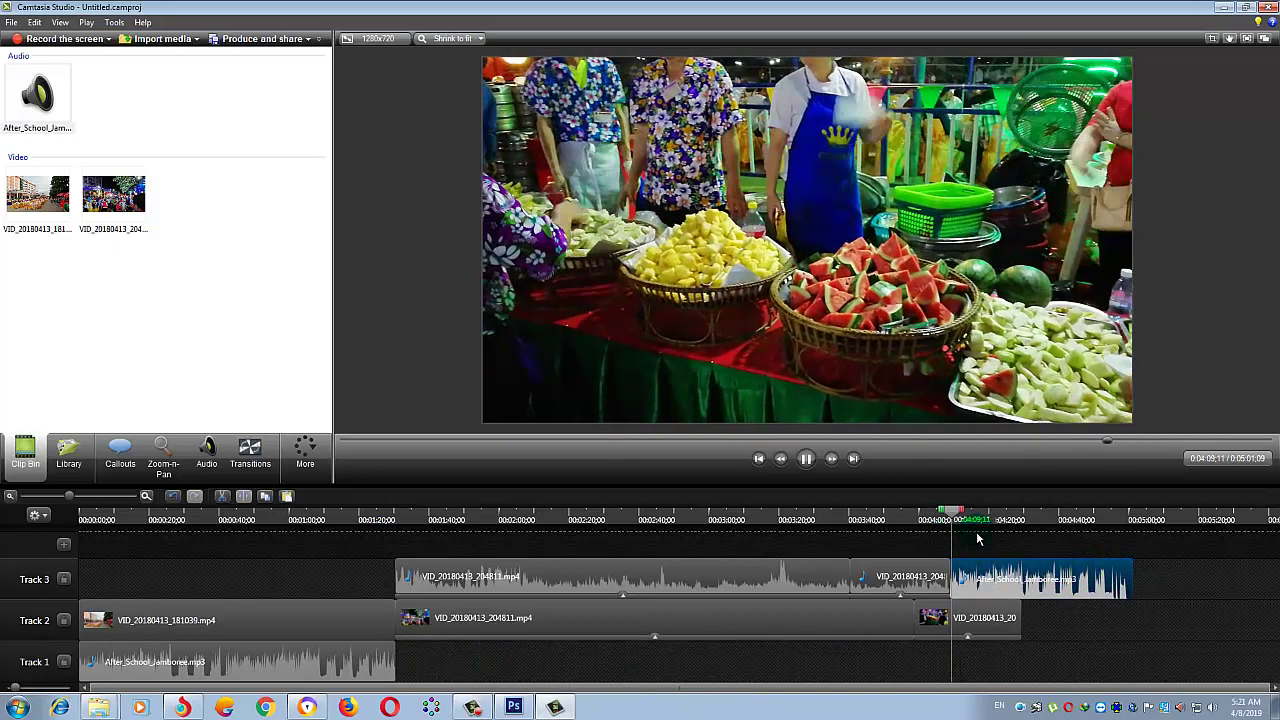
{"action": "key", "text": "space"}
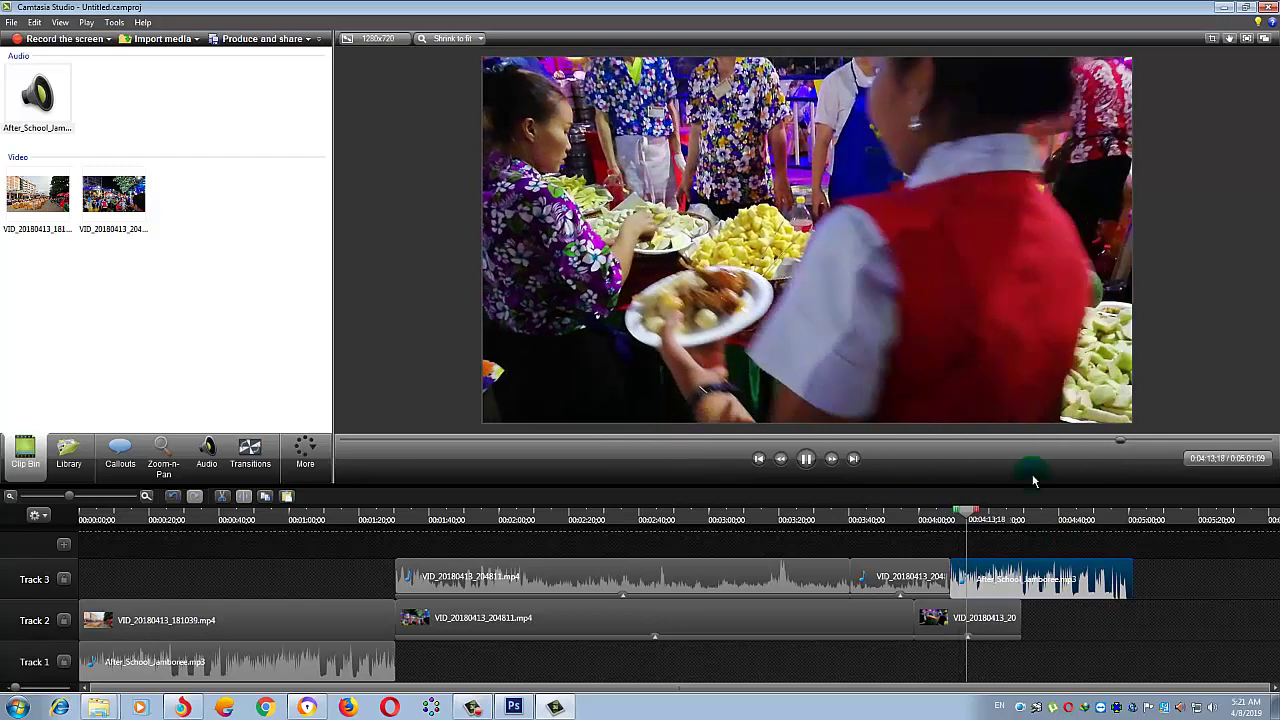
{"action": "left_click", "coordinate": [983, 612]}
{"action": "right_click", "coordinate": [983, 612]}
{"action": "left_click", "coordinate": [1030, 546]}
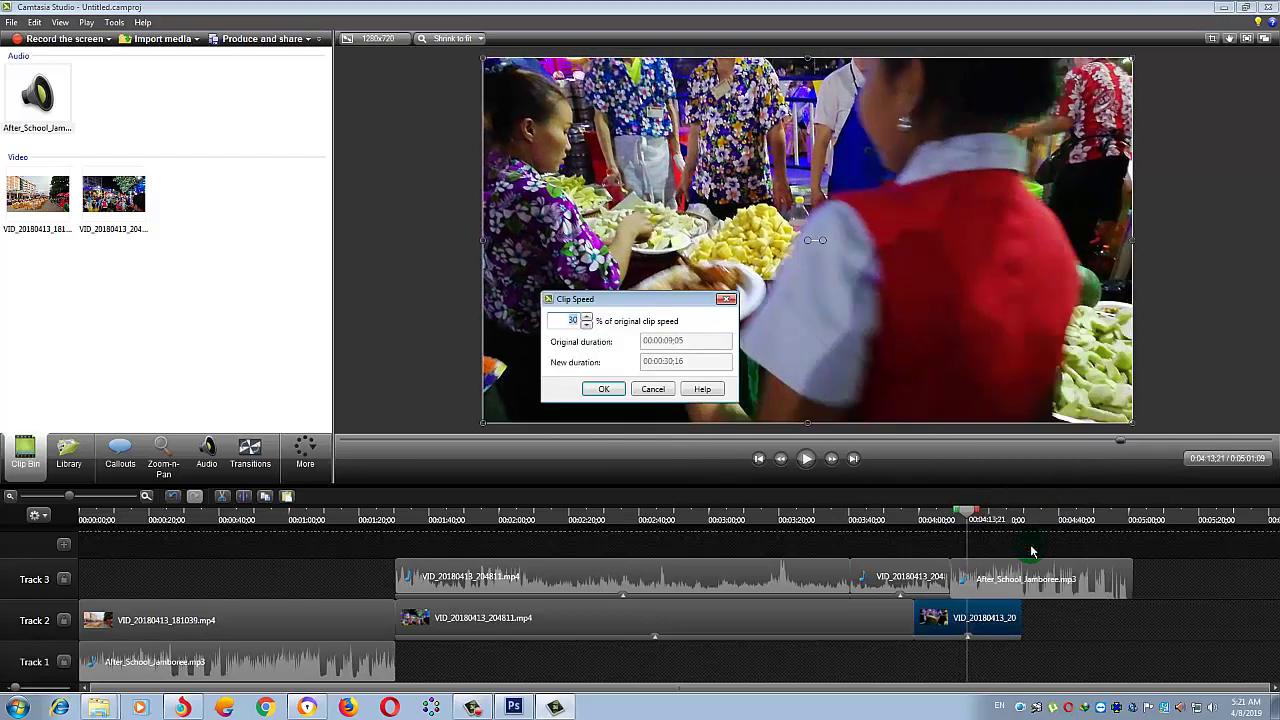
{"action": "key", "text": "Return"}
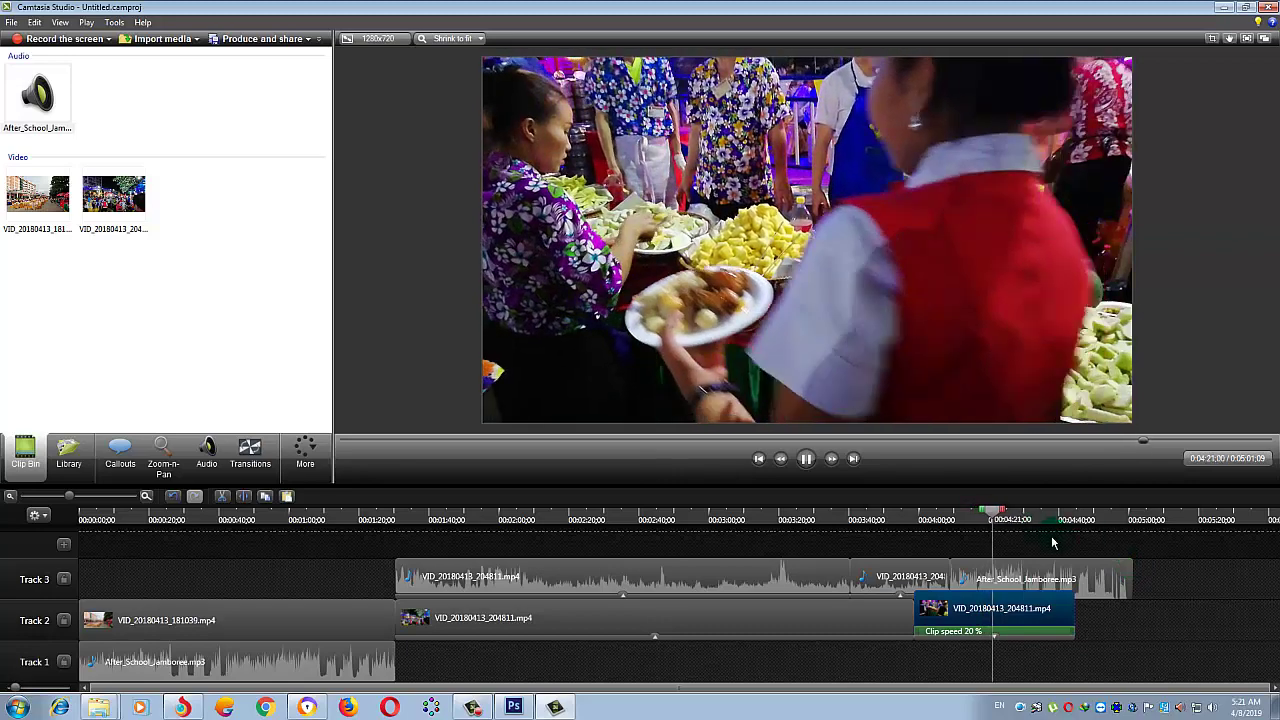
- Split the music on Track 3 at 0:04:44;22, where the video ends, and delete the excess part
{"action": "left_click", "coordinate": [1020, 517]}
{"action": "left_click_drag", "start_coordinate": [1020, 517], "coordinate": [1075, 517]}
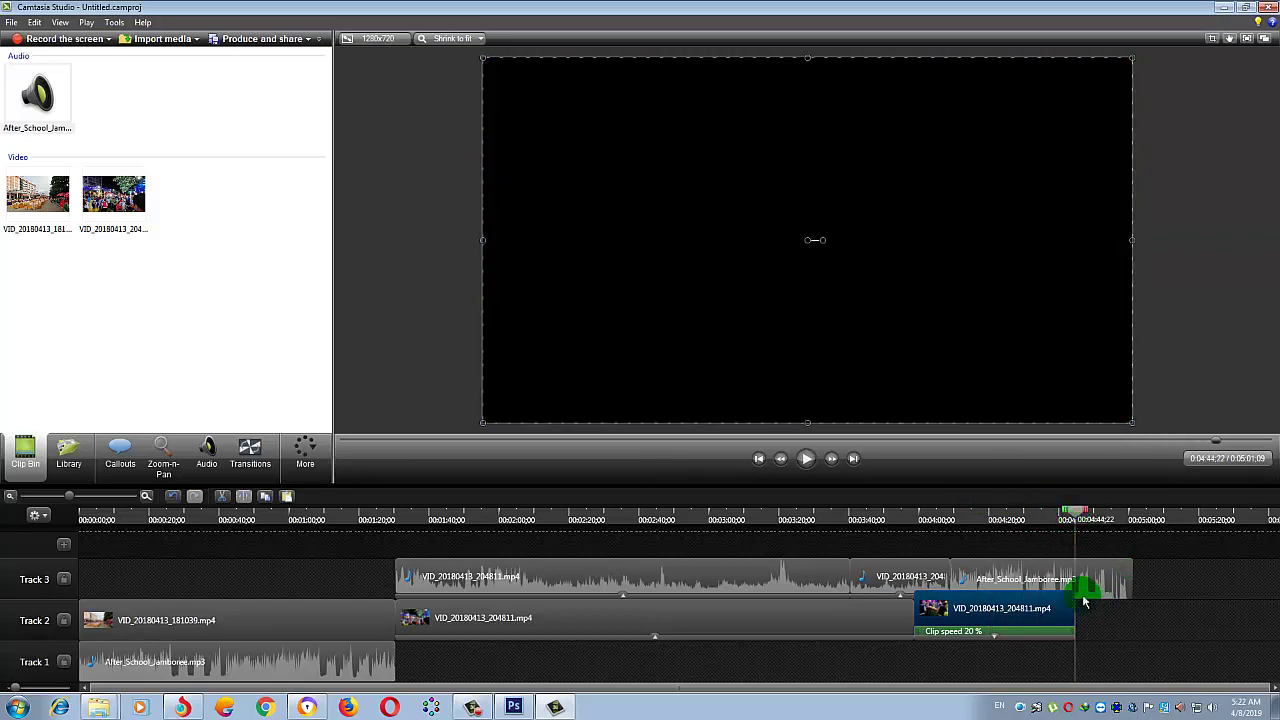
{"action": "left_click", "coordinate": [1080, 585]}
{"action": "left_click", "coordinate": [244, 496]}
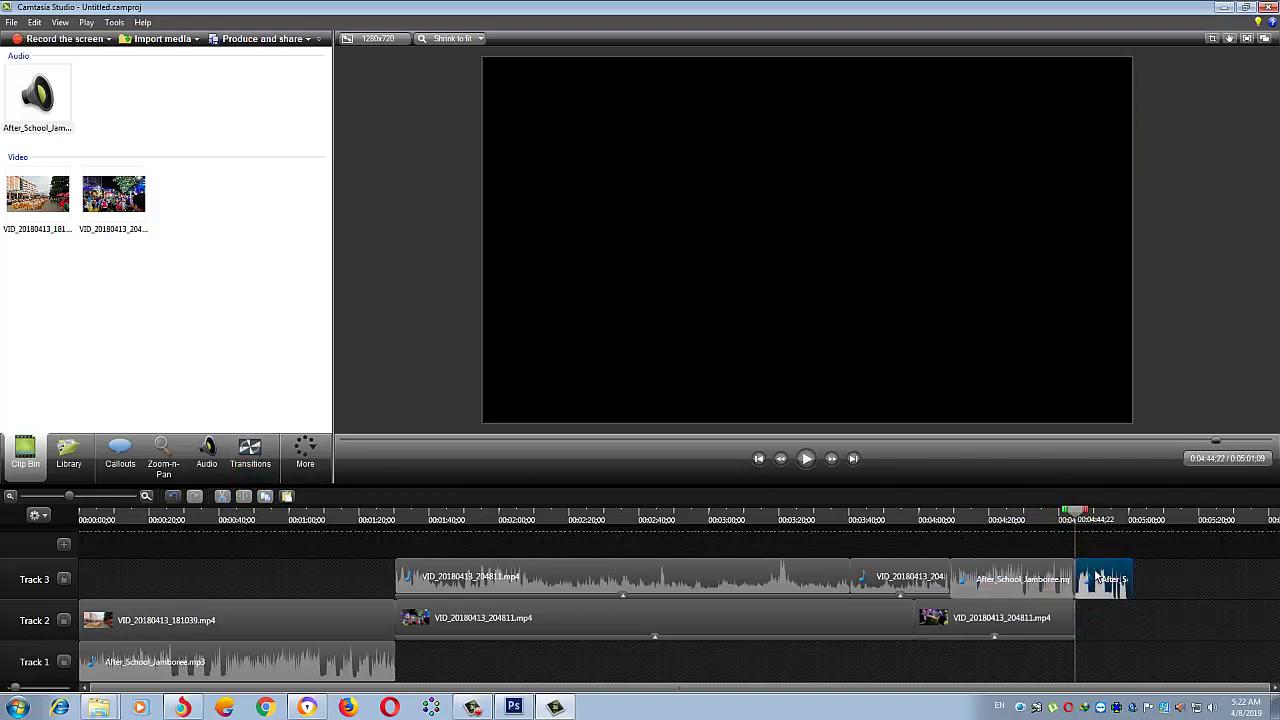
{"action": "key", "text": "Delete"}
- Play the project from the start and check the change from the first to the second video clip
{"action": "left_click_drag", "start_coordinate": [566, 519], "coordinate": [82, 522]}
{"action": "key", "text": "space"}
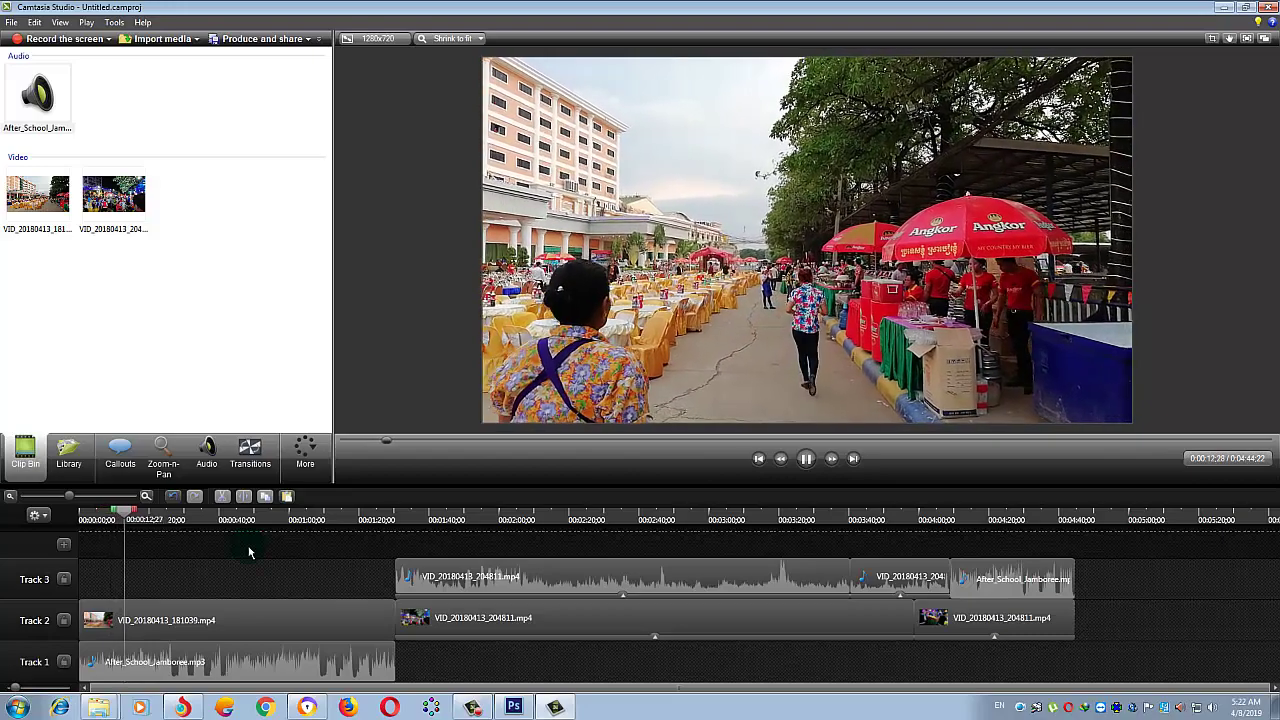
{"action": "key", "text": "space"}
{"action": "left_click", "coordinate": [386, 521]}
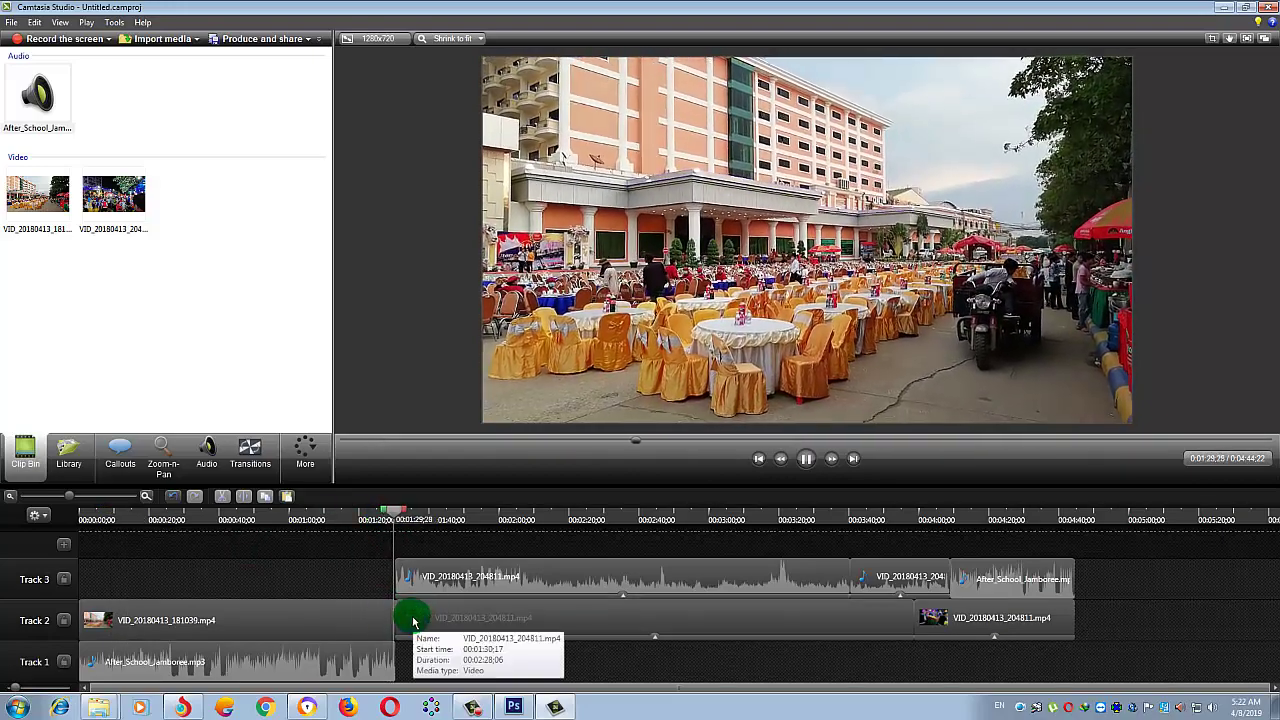
- Add a Glow transition lasting about 12:24 between the two video clips on Track 2 and preview it
{"action": "left_click", "coordinate": [242, 460]}
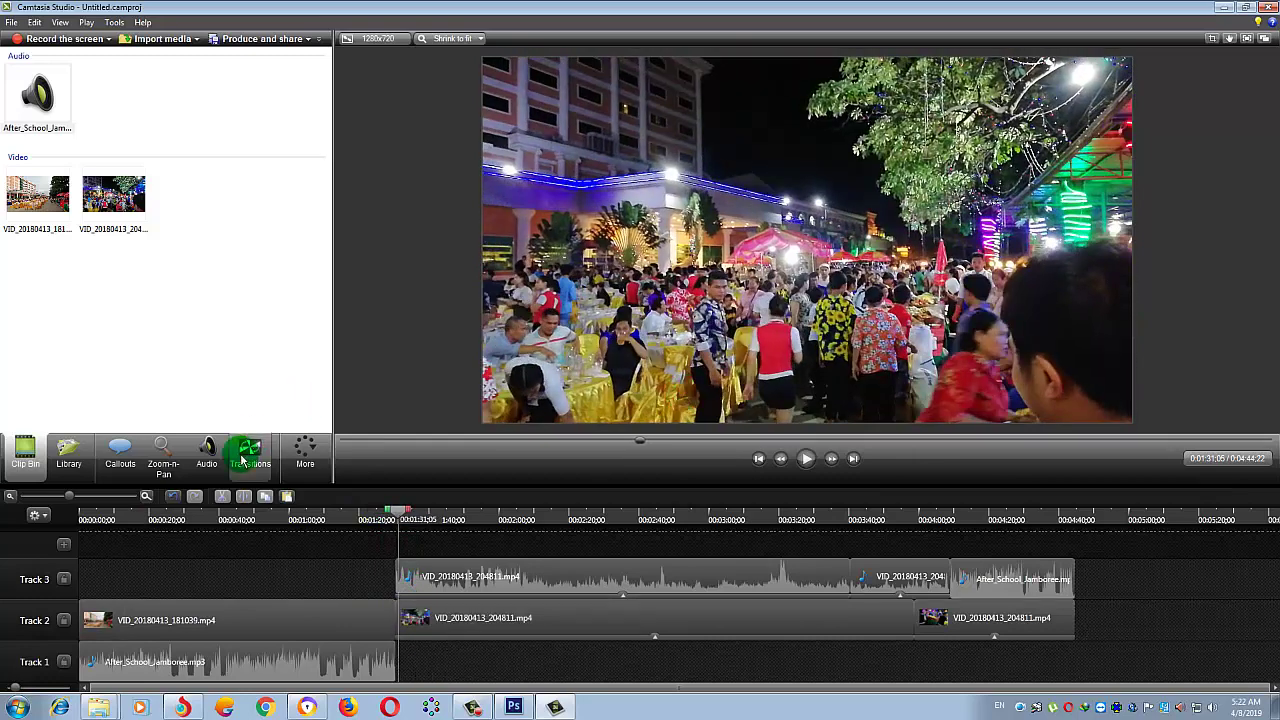
{"action": "left_click_drag", "start_coordinate": [238, 293], "coordinate": [385, 620]}
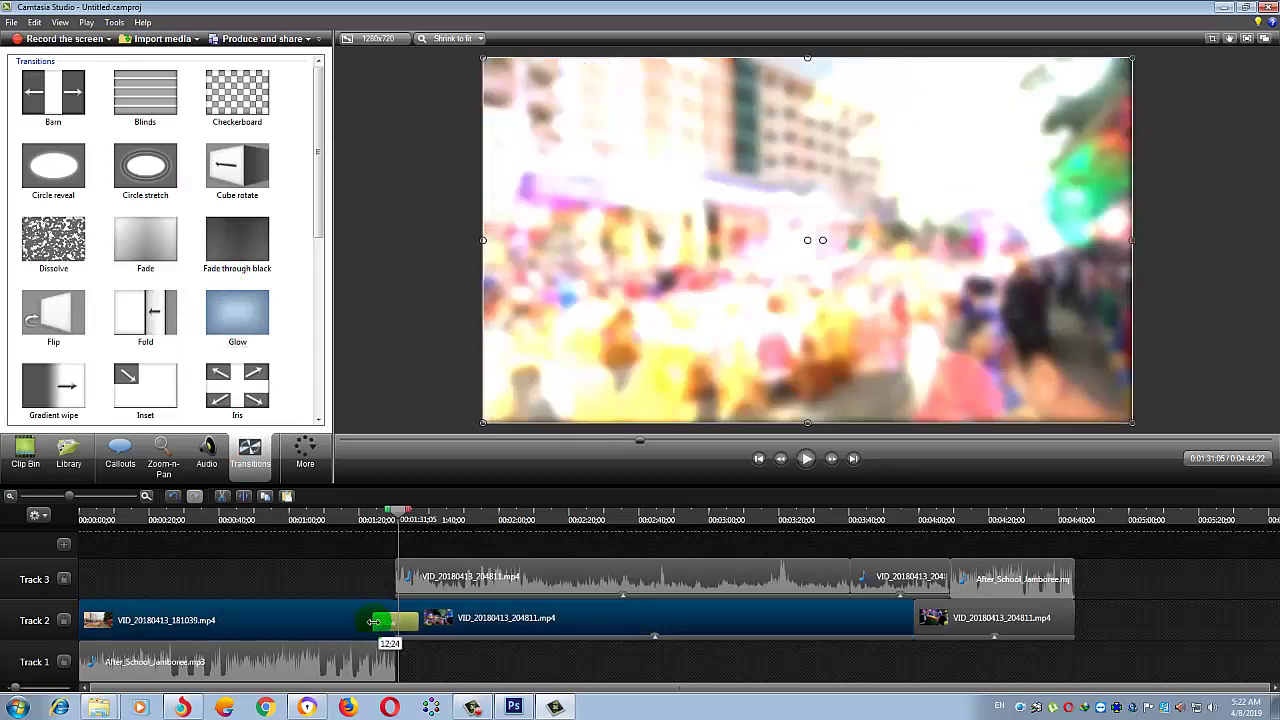
{"action": "left_click", "coordinate": [390, 522]}
{"action": "key", "text": "space"}
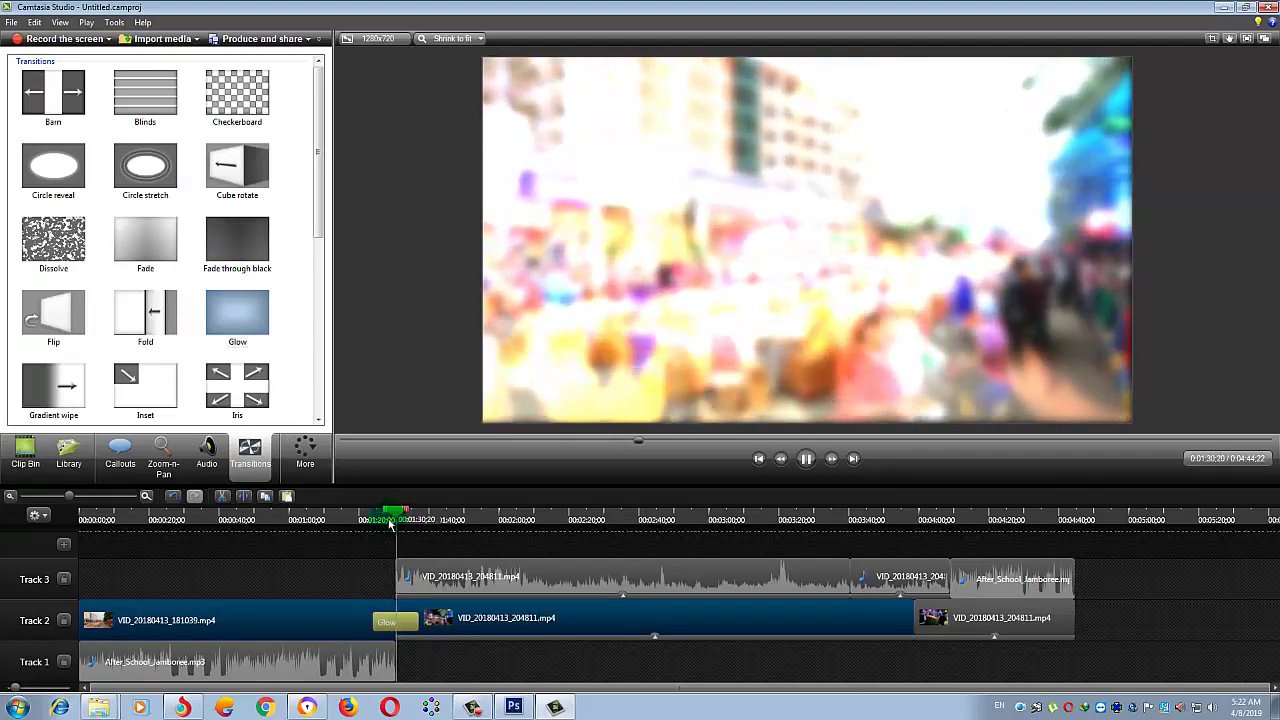
{"action": "left_click", "coordinate": [372, 620]}
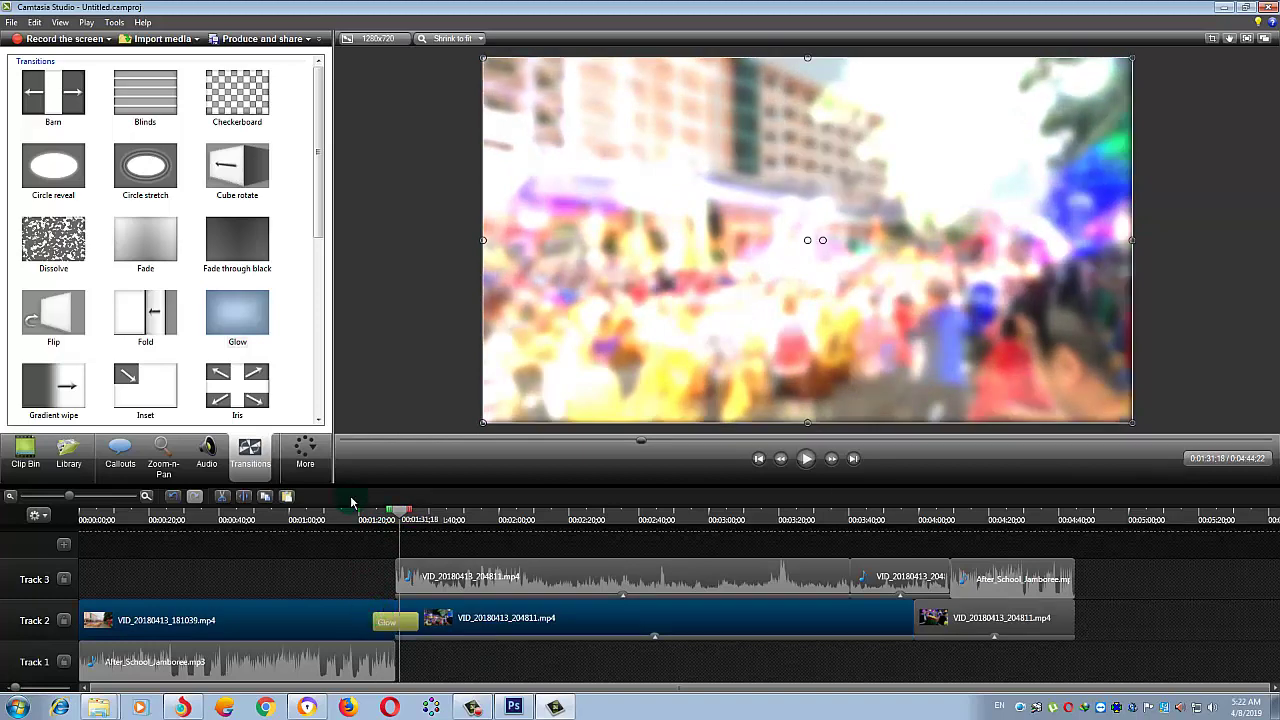
{"action": "left_click", "coordinate": [378, 620]}
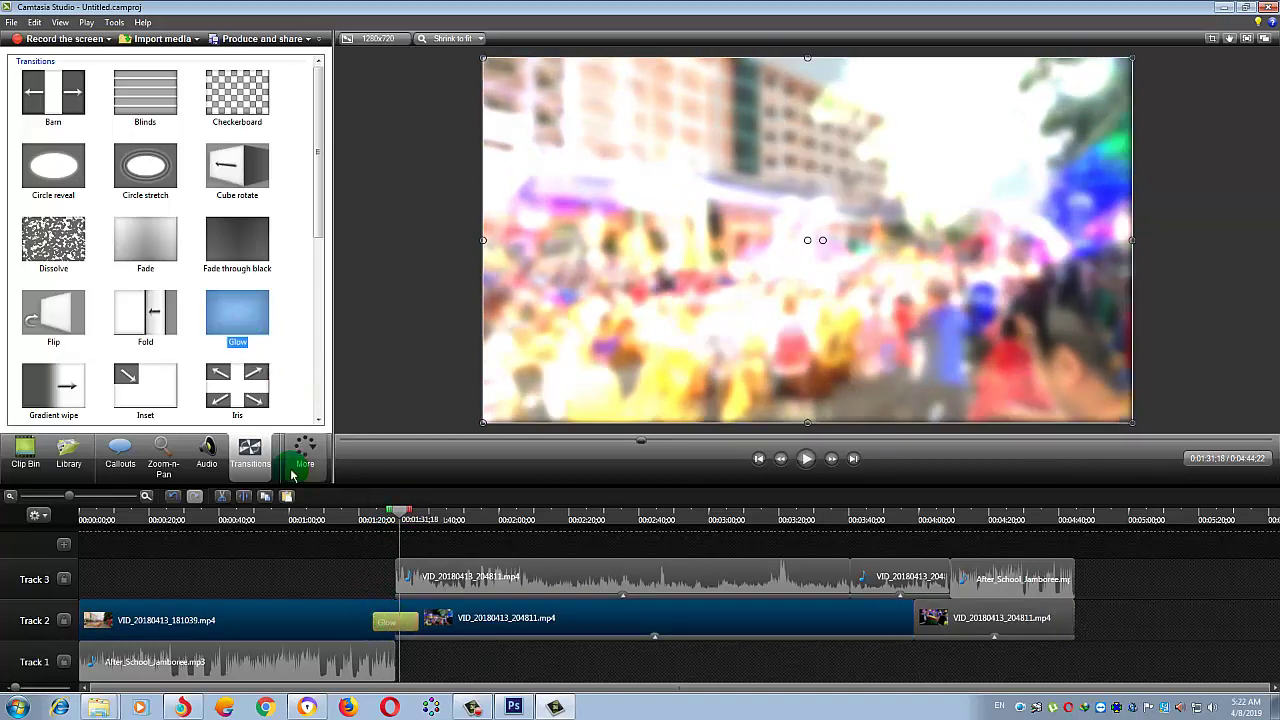
- Replace the Glow transition between the two clips with Fade through black and preview it
{"action": "left_click", "coordinate": [225, 225]}
{"action": "left_click_drag", "start_coordinate": [390, 625], "coordinate": [390, 622]}
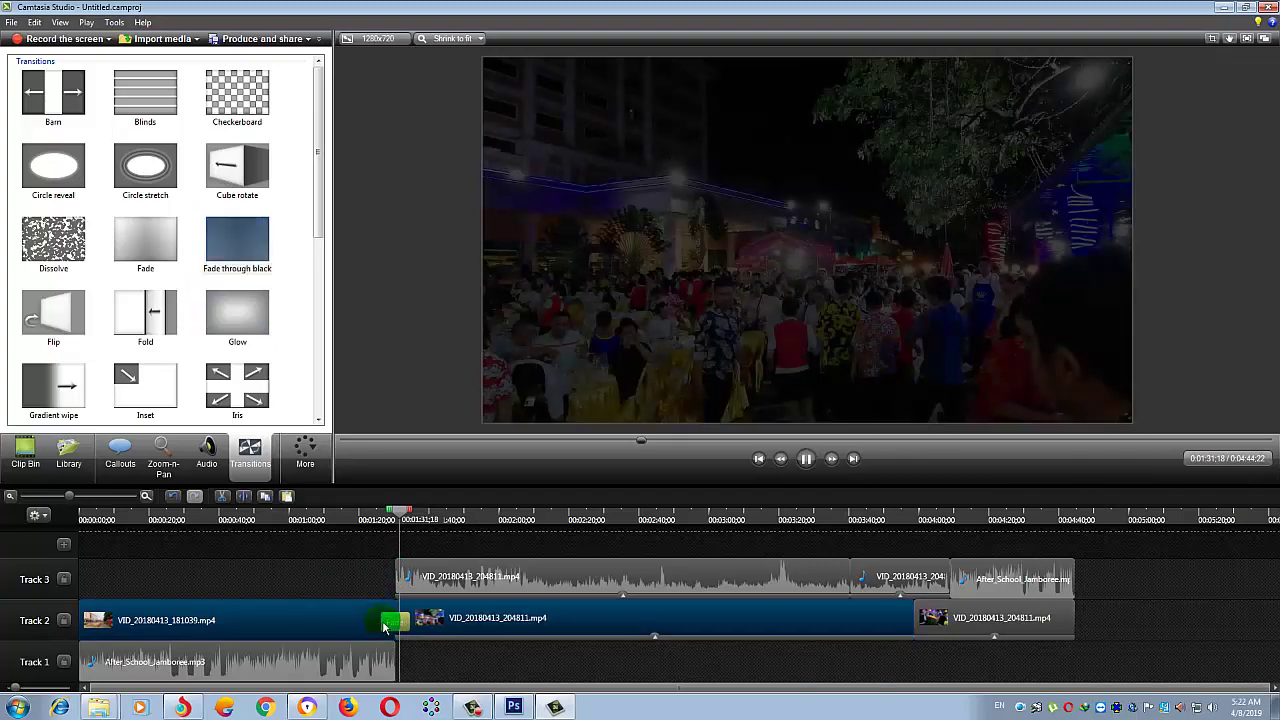
{"action": "left_click_drag", "start_coordinate": [388, 521], "coordinate": [381, 522]}
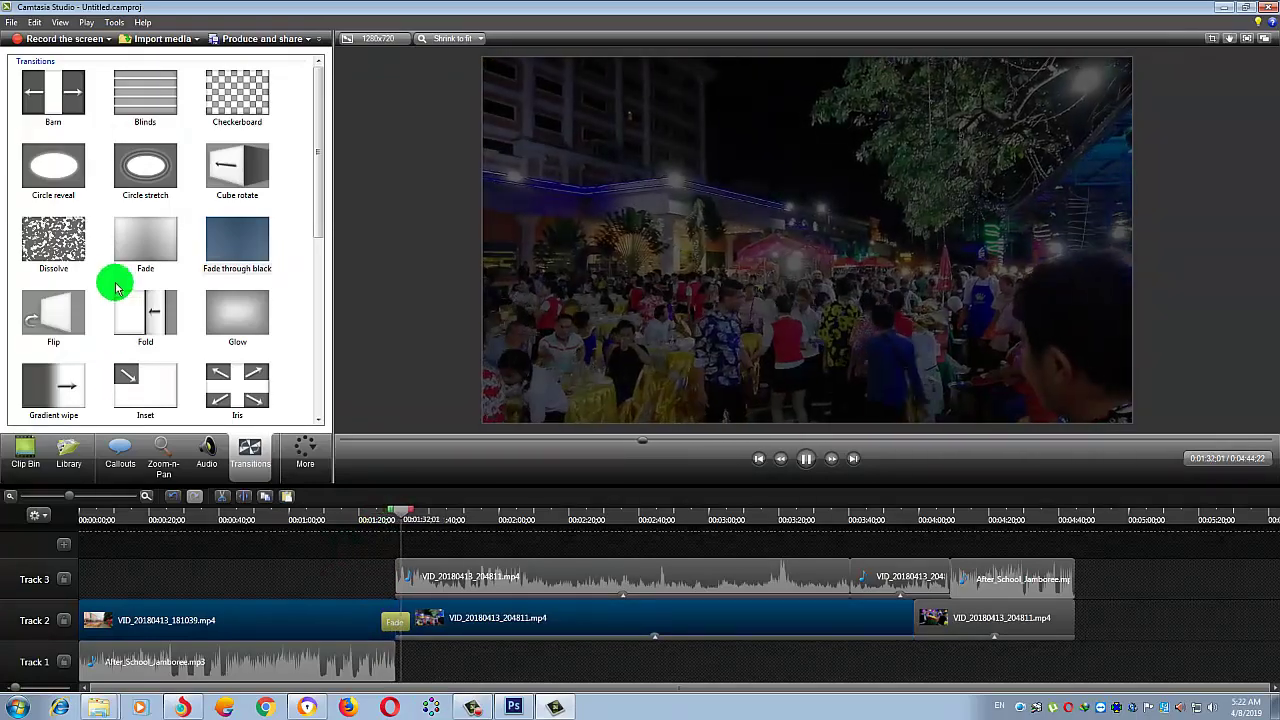
- Replace the Fade through black transition between the two clips with Fade and preview the change
{"action": "left_click_drag", "start_coordinate": [129, 254], "coordinate": [400, 640]}
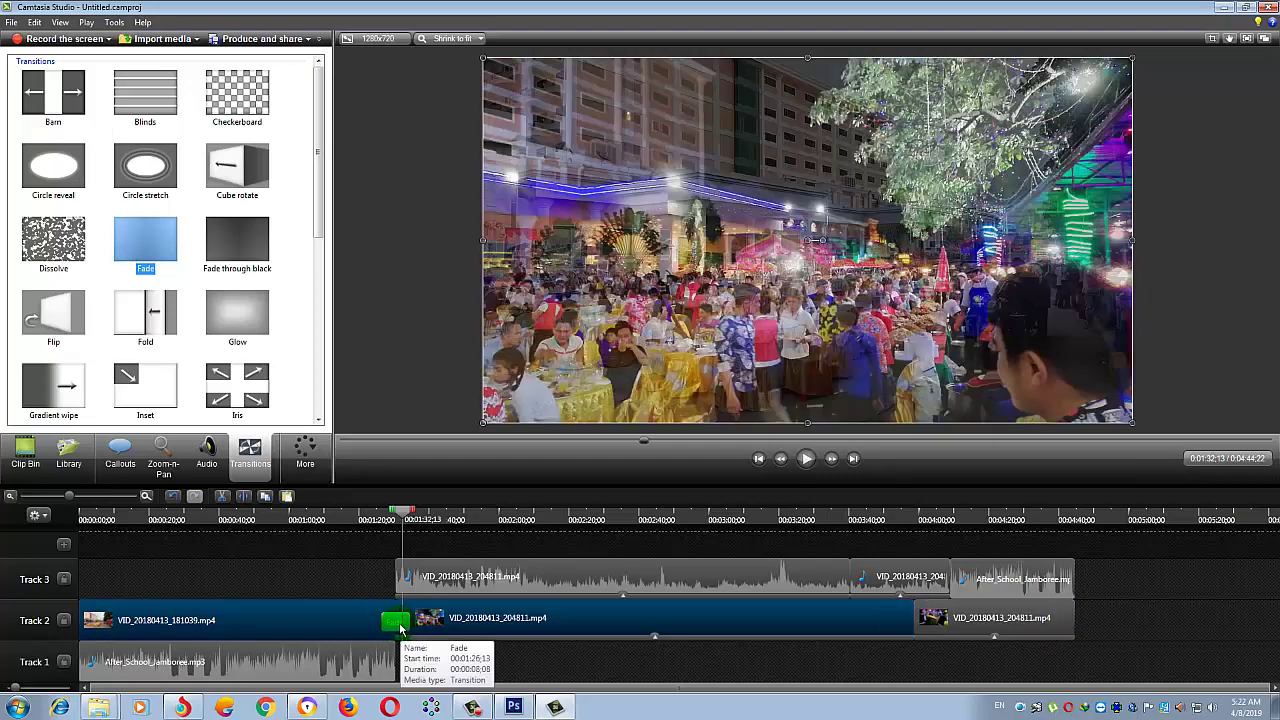
{"action": "left_click", "coordinate": [380, 519]}
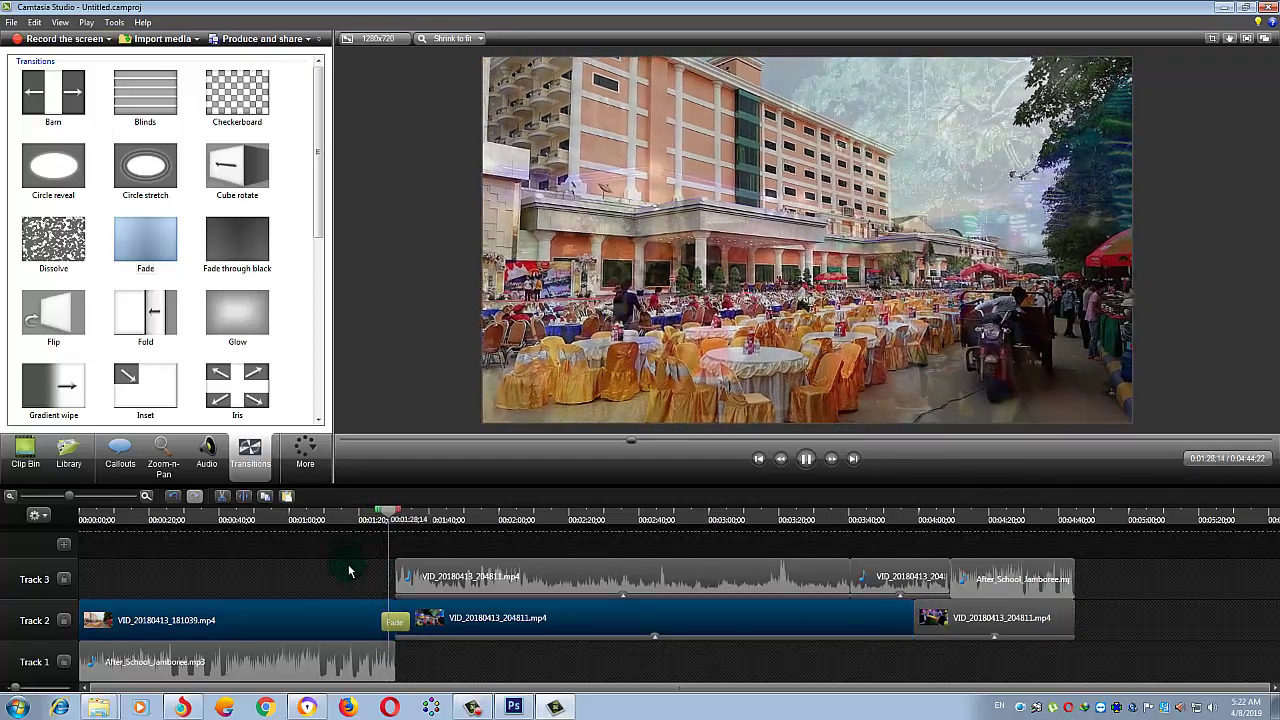
- Shorten the Fade transition between the two video clips on Track 2
{"action": "left_click", "coordinate": [388, 624]}
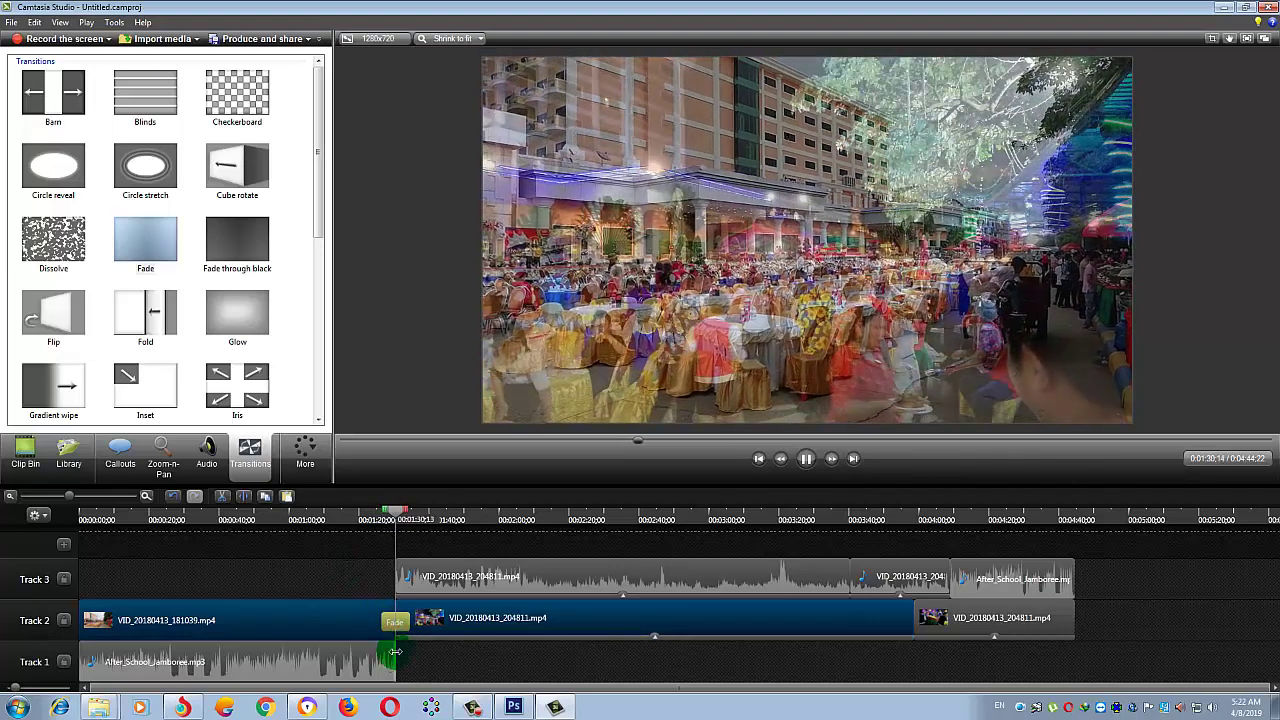
{"action": "left_click_drag", "start_coordinate": [382, 620], "coordinate": [387, 620]}
{"action": "key", "text": "space"}
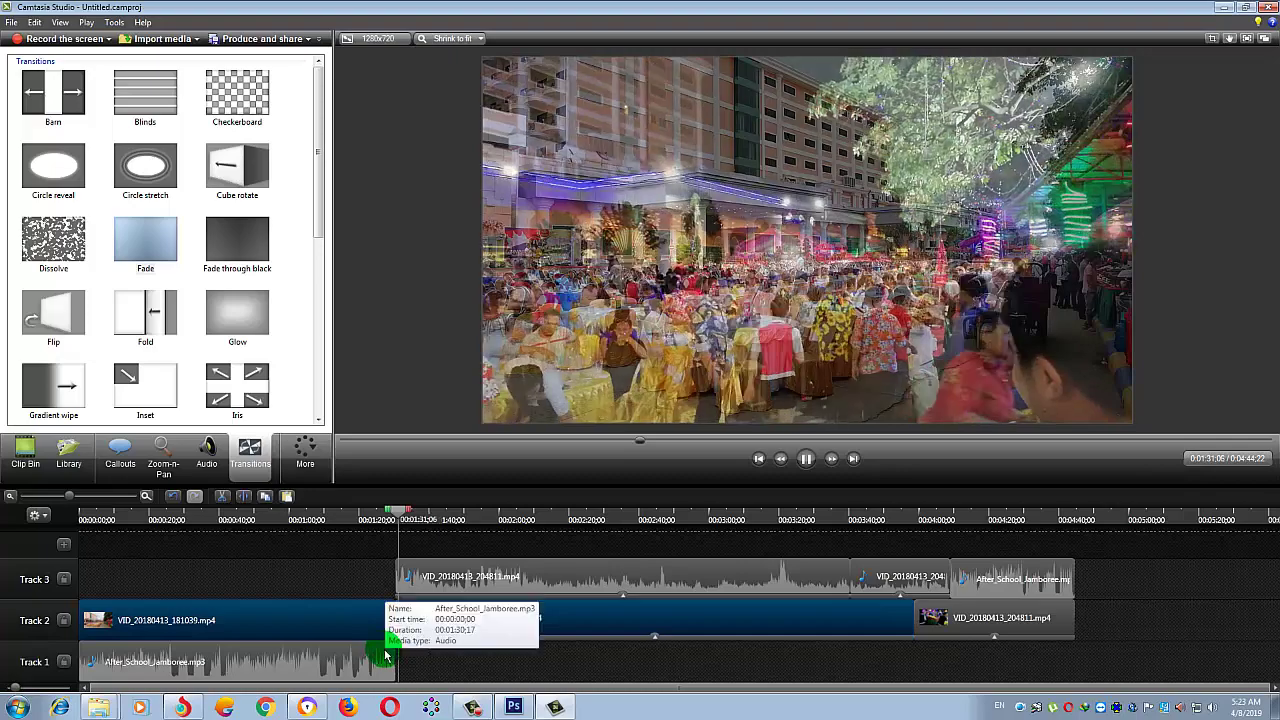
- Scrub ahead to about 4:02 in the timeline, then preview the project near its end and in the first clip at about 0:34
{"action": "left_click", "coordinate": [452, 520]}
{"action": "left_click_drag", "start_coordinate": [455, 515], "coordinate": [928, 521]}
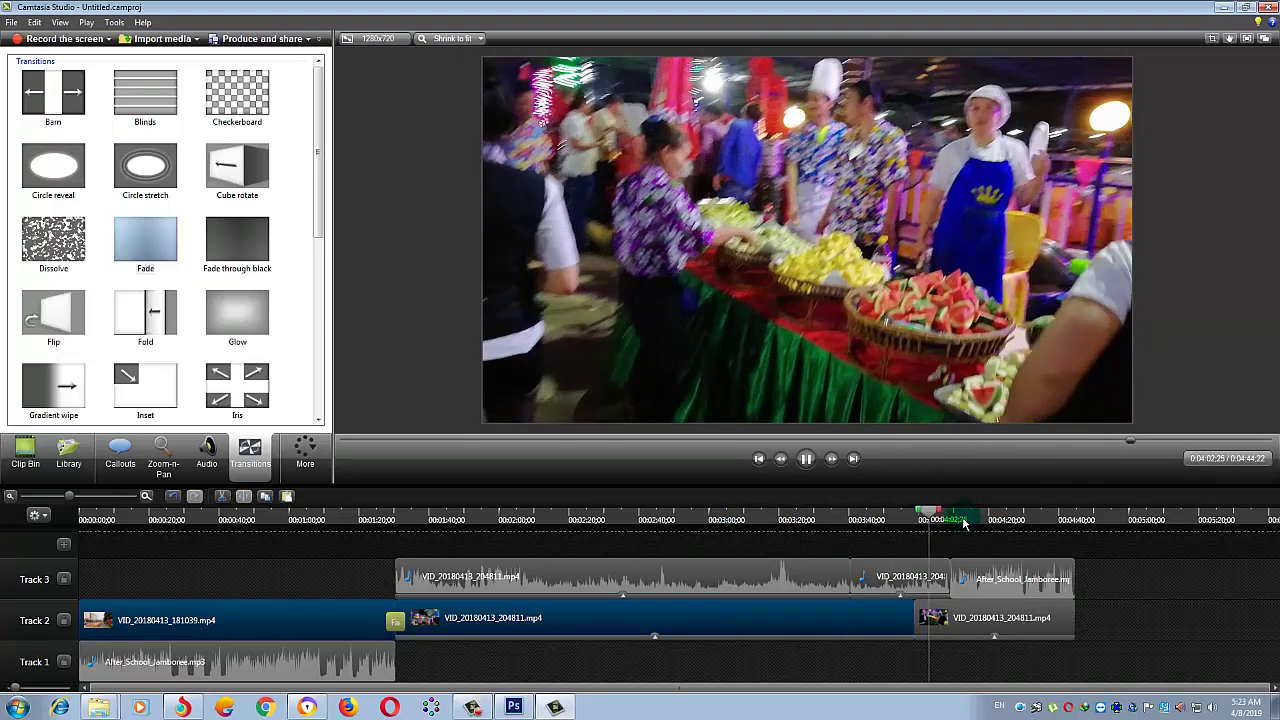
{"action": "left_click", "coordinate": [953, 521]}
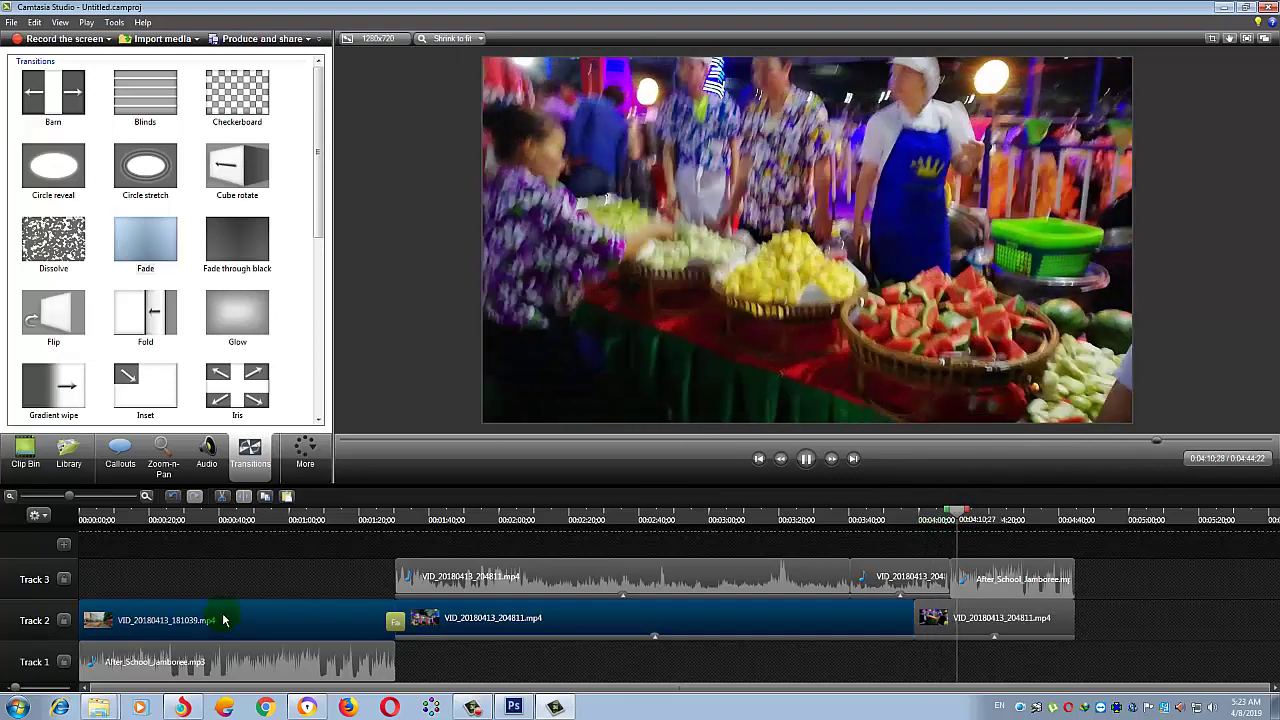
{"action": "left_click", "coordinate": [196, 522]}
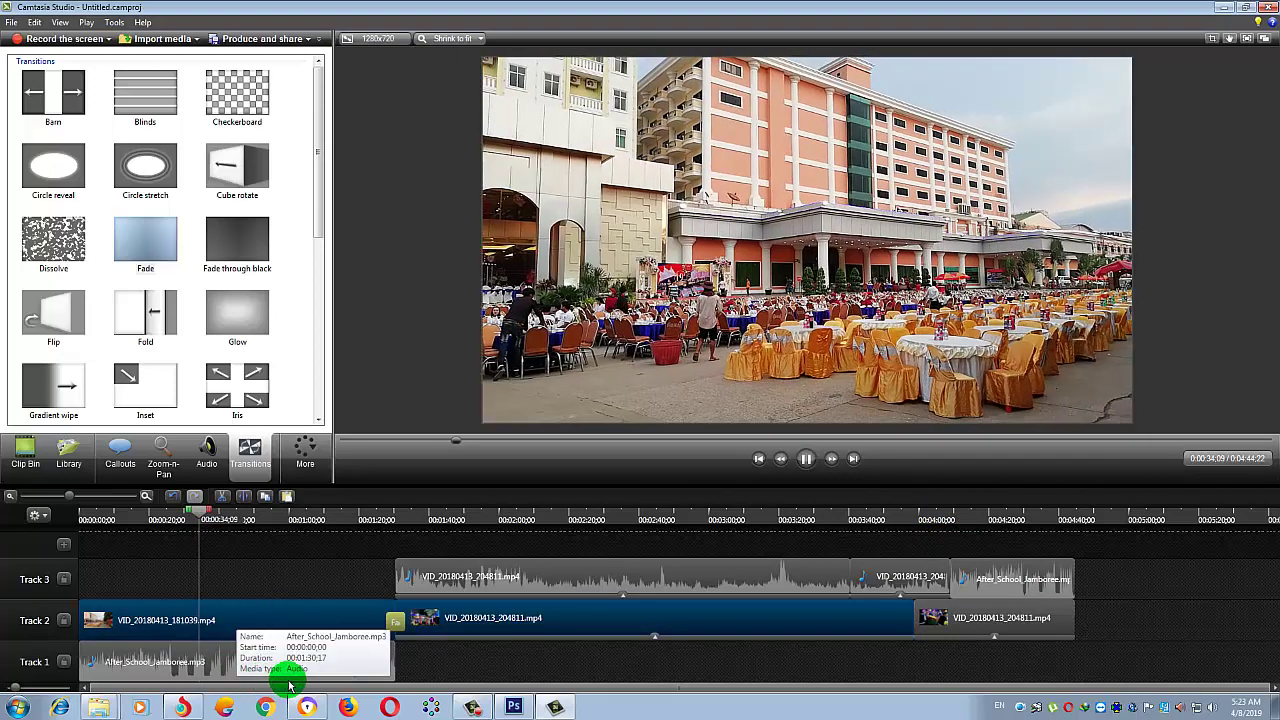
- Switch to the browser to view the YouTube Audio Library's free music page, then return to Camtasia Studio
{"action": "left_click", "coordinate": [308, 707]}
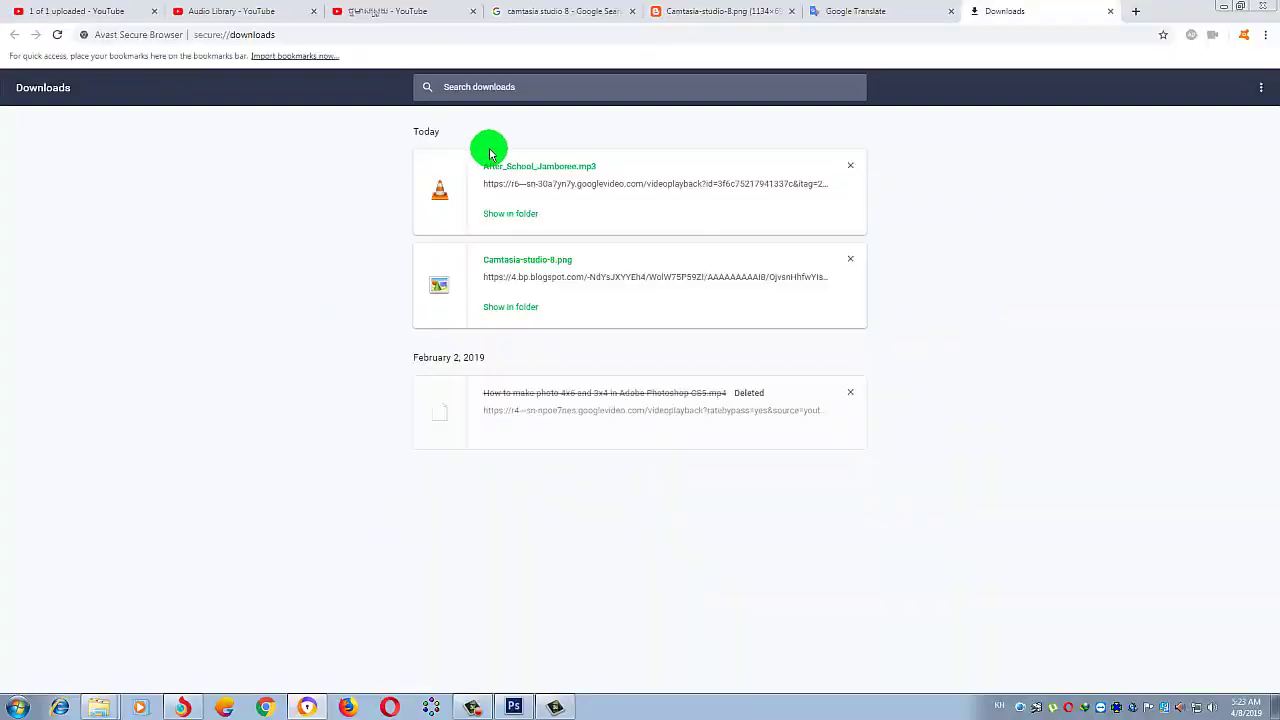
{"action": "left_click", "coordinate": [249, 14]}
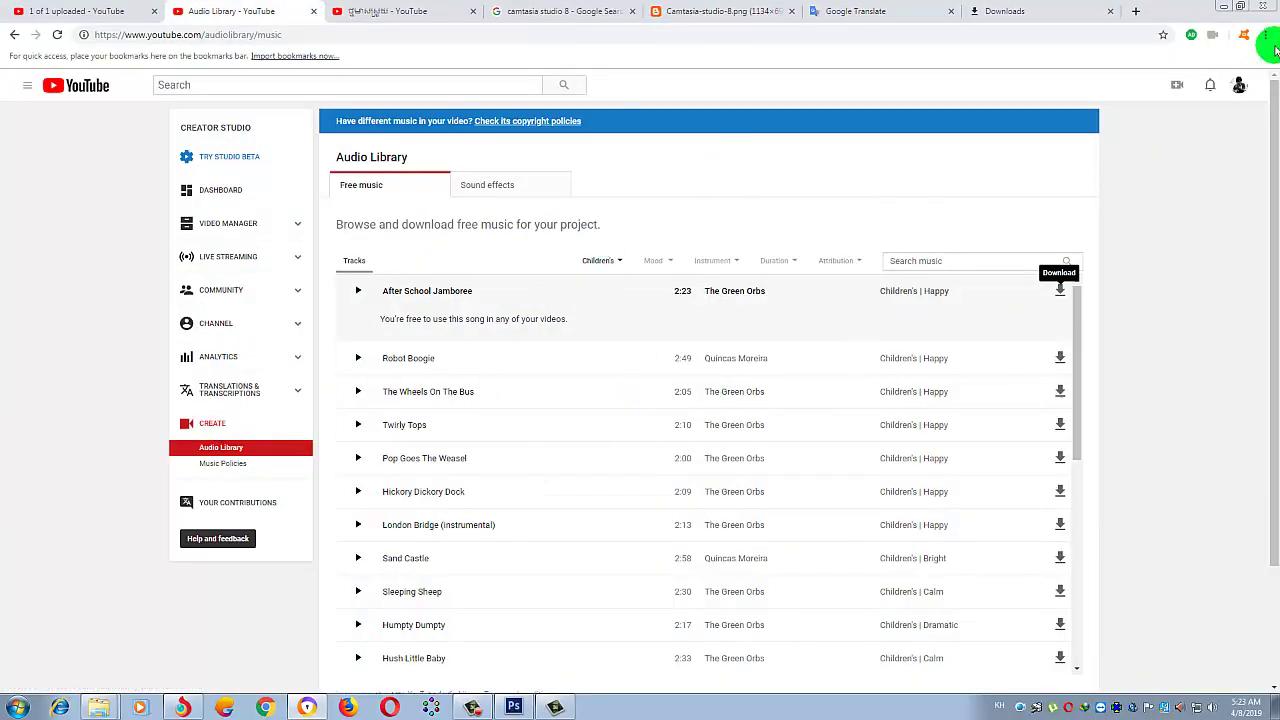
{"action": "left_click", "coordinate": [1222, 6]}
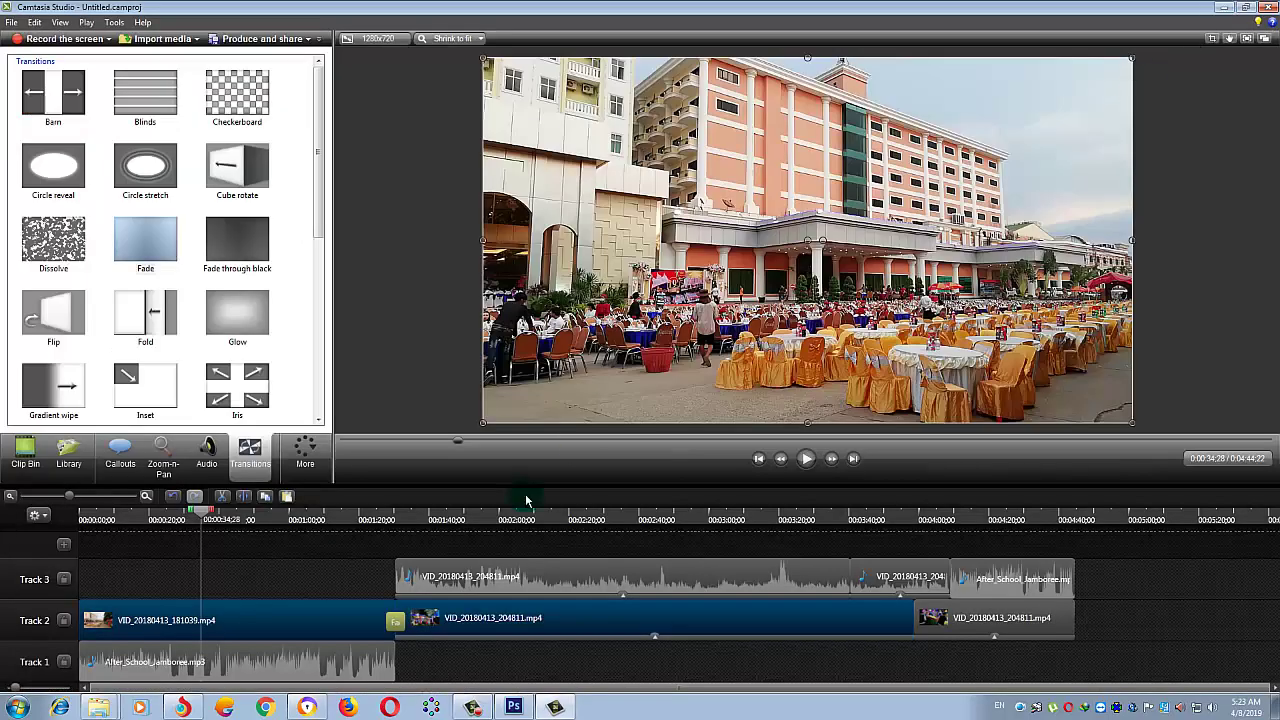
- Start saving the project under a new name and create a folder named 003 inside Downloads\0000
{"action": "left_click", "coordinate": [266, 40]}
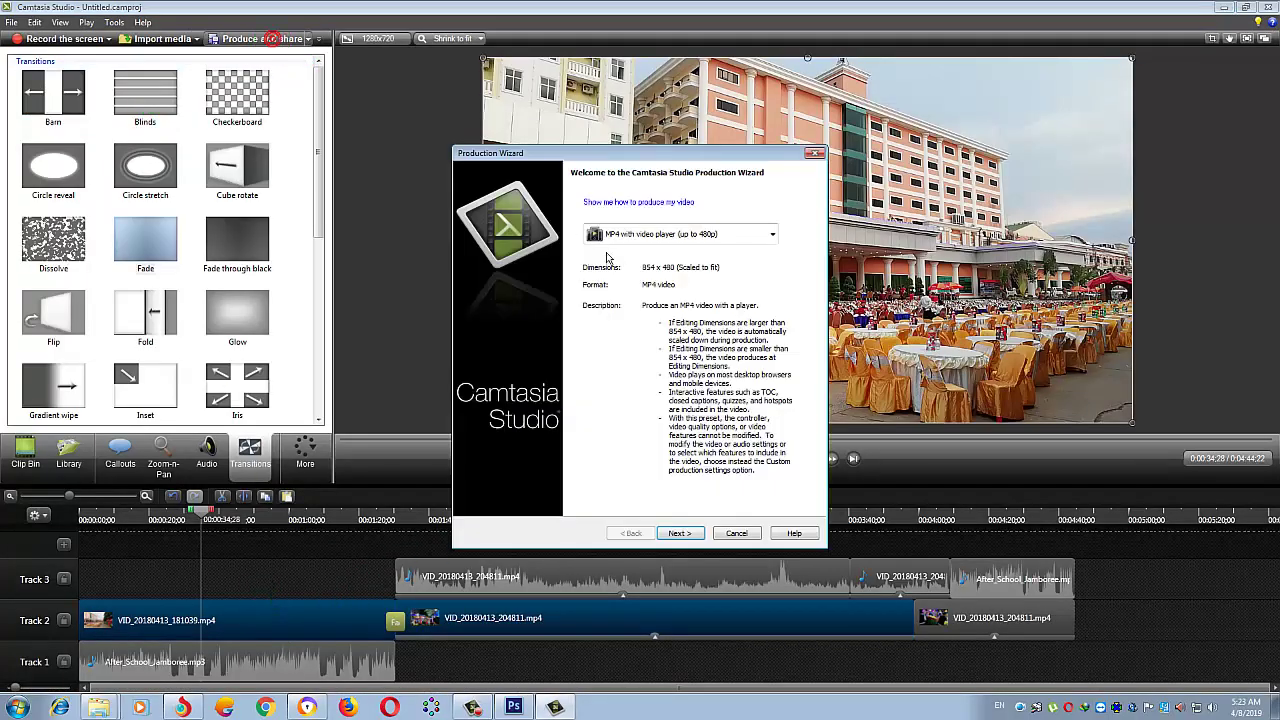
{"action": "left_click", "coordinate": [738, 533]}
{"action": "left_click", "coordinate": [11, 22]}
{"action": "left_click", "coordinate": [55, 104]}
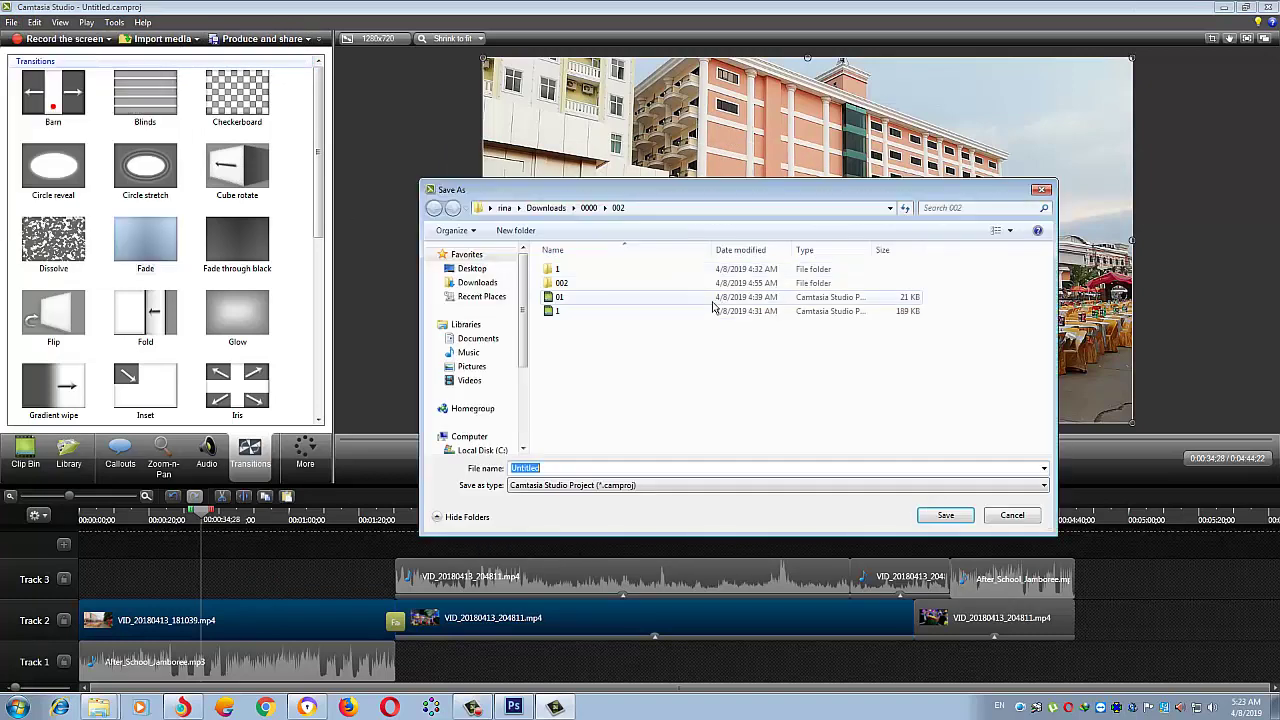
{"action": "left_click", "coordinate": [590, 208]}
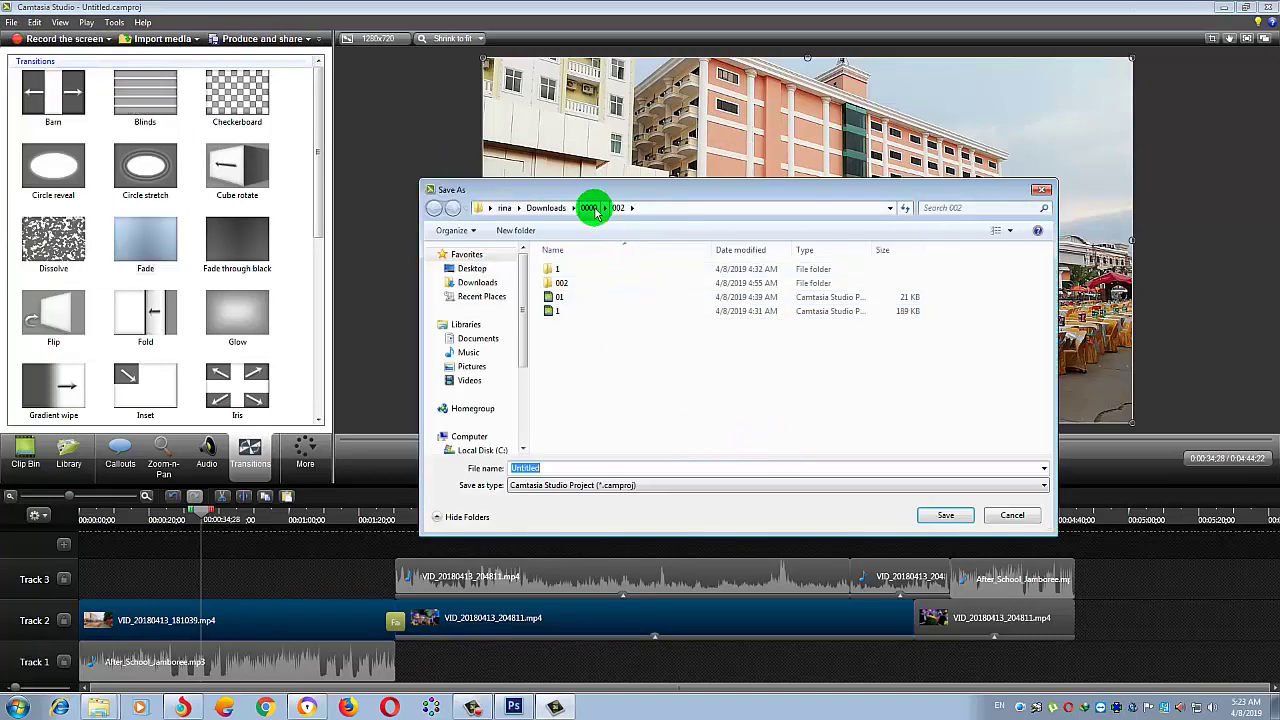
{"action": "left_click", "coordinate": [586, 351]}
{"action": "right_click", "coordinate": [585, 351]}
{"action": "left_click", "coordinate": [620, 494]}
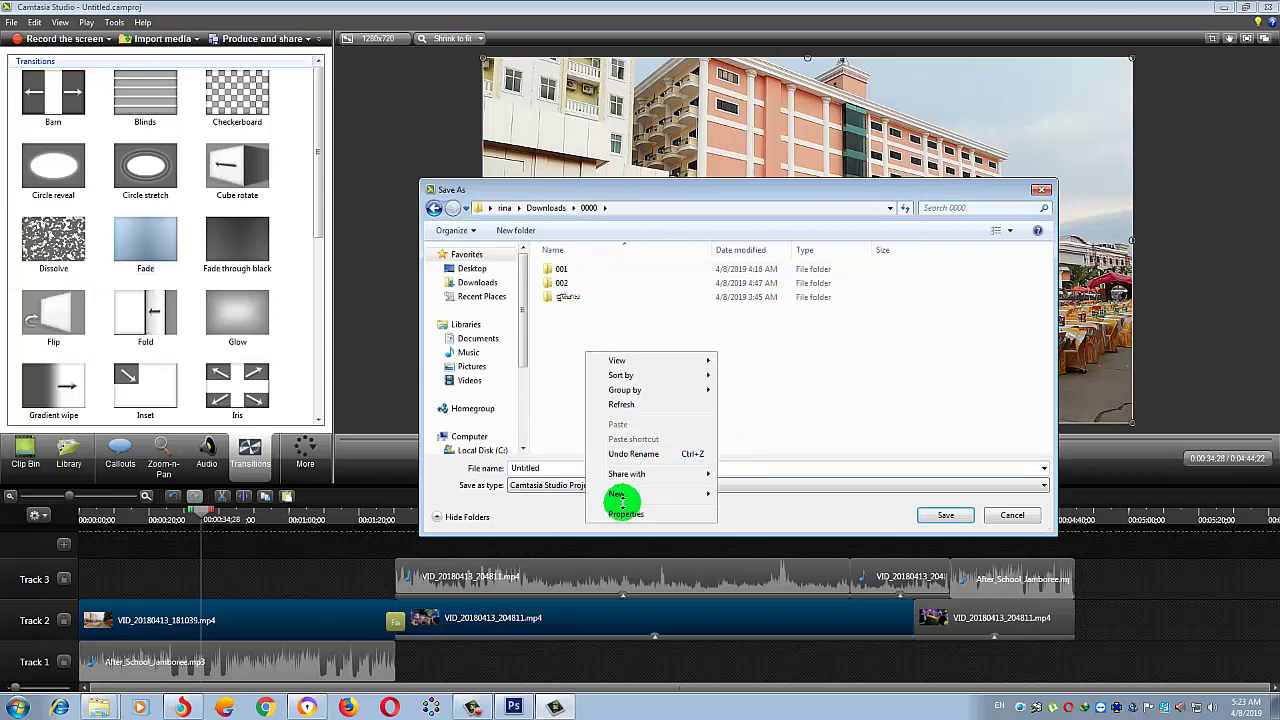
{"action": "left_click", "coordinate": [741, 257]}
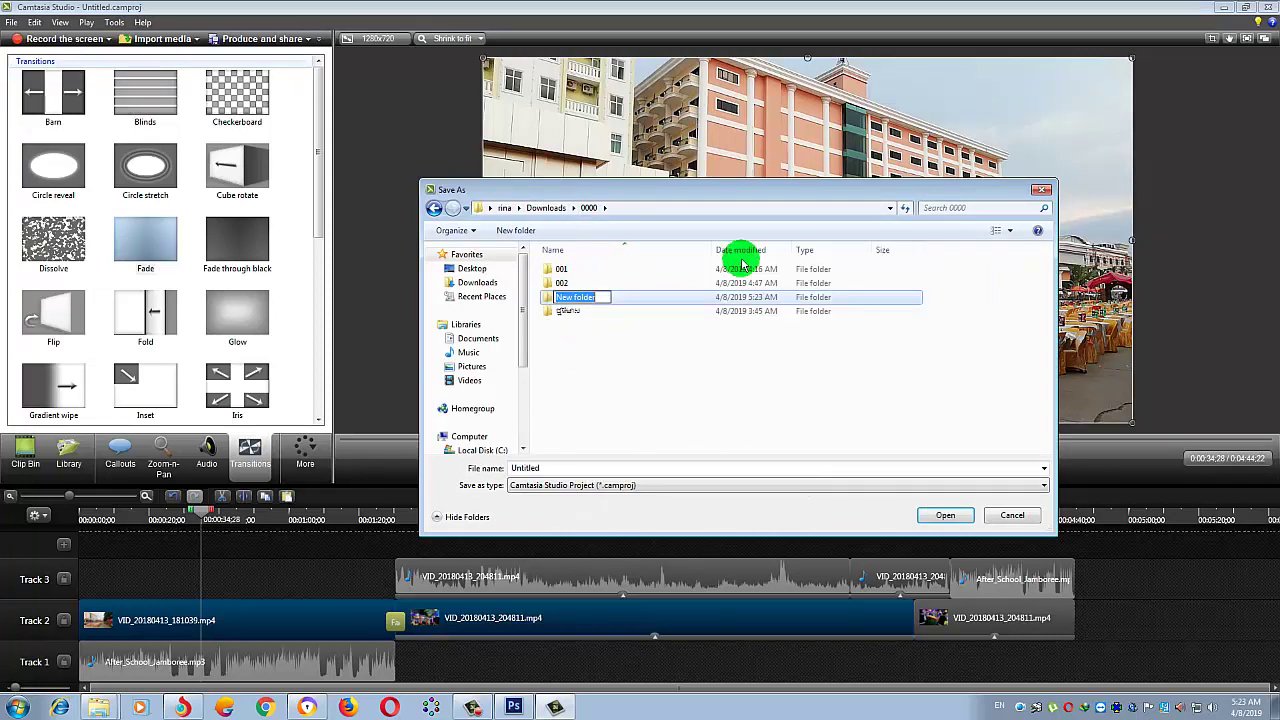
{"action": "type", "text": "003"}
{"action": "key", "text": "Return"}
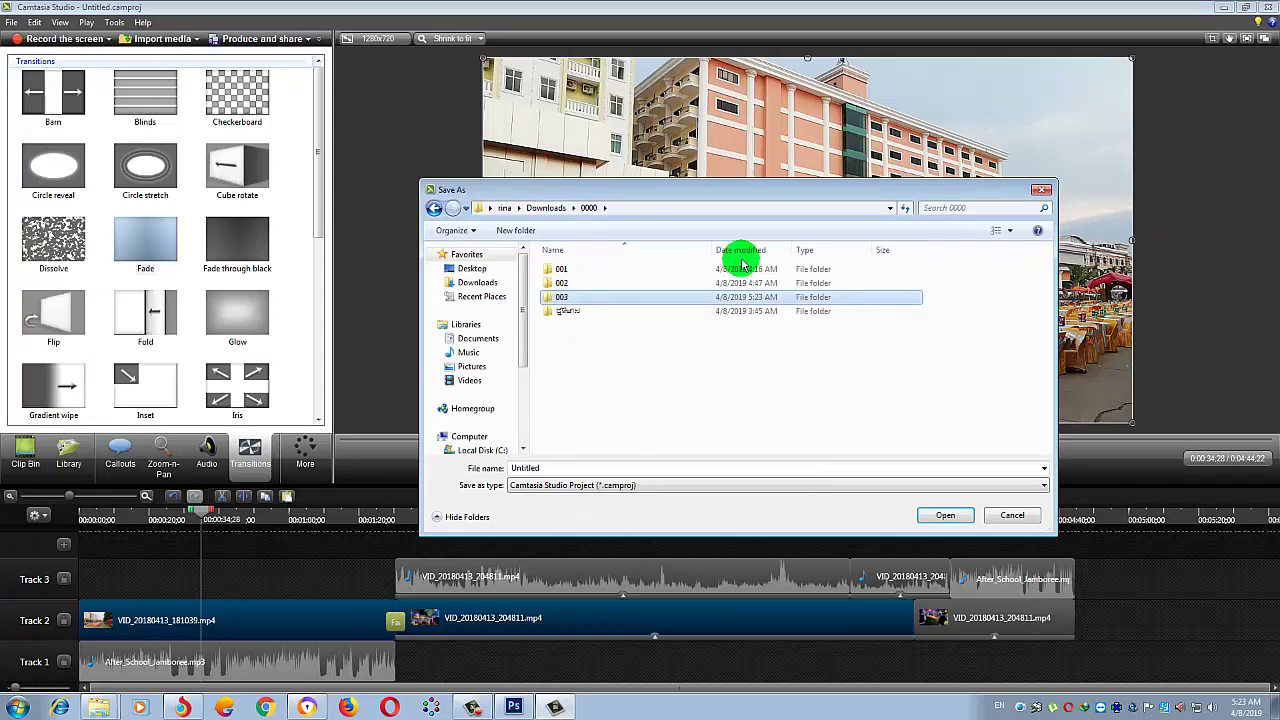
- Save the project as 01 in the 003 folder
{"action": "key", "text": "Return"}
{"action": "double_click", "coordinate": [686, 470]}
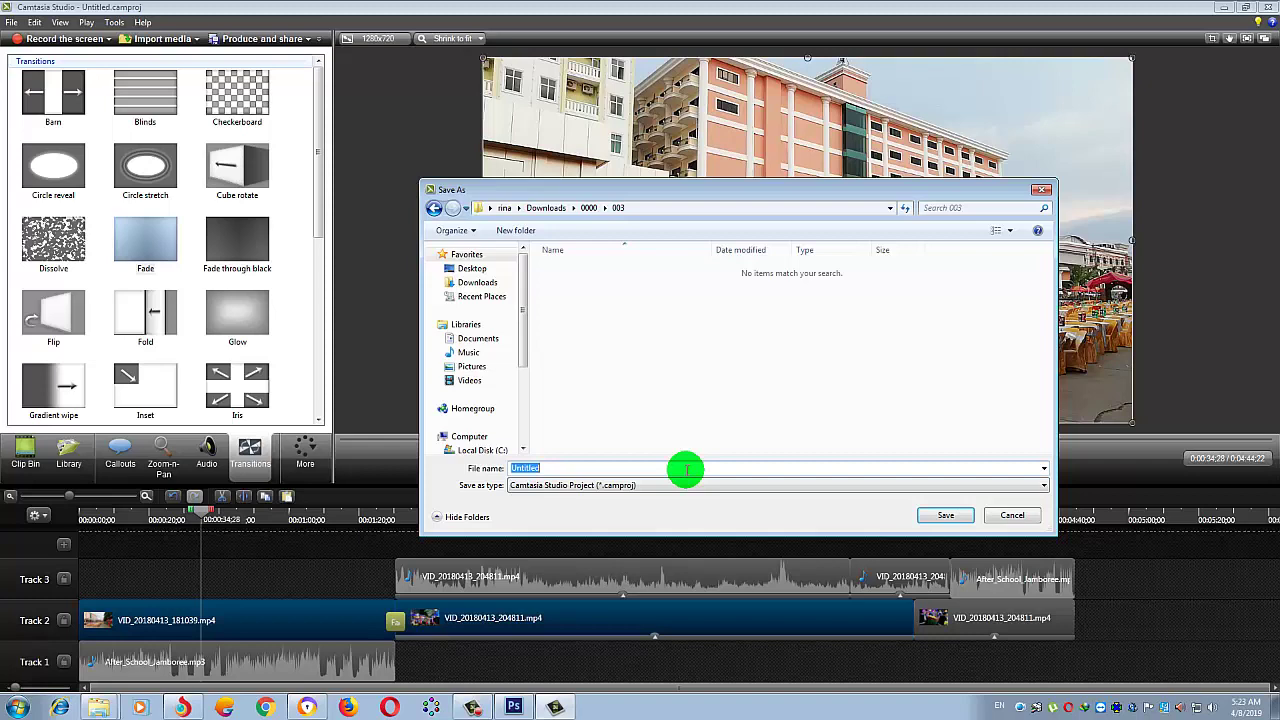
{"action": "type", "text": "01"}
{"action": "key", "text": "Return"}
{"action": "key", "text": "Return"}
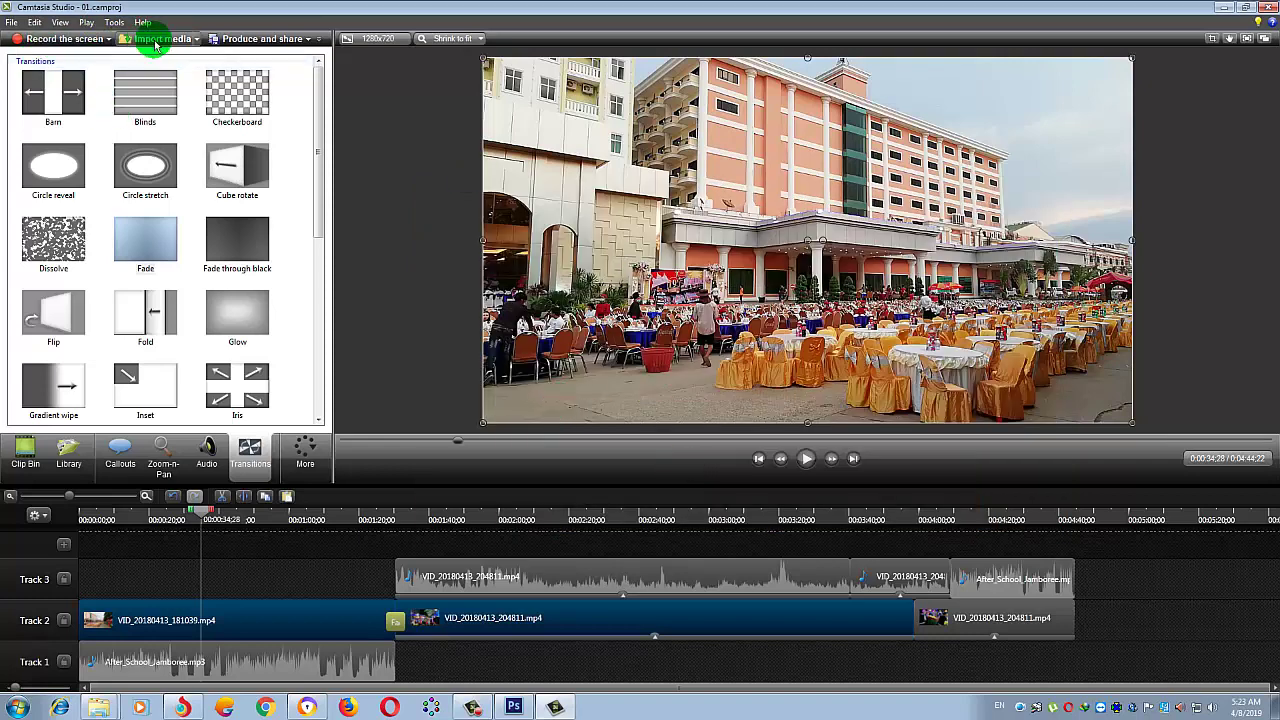
- Start producing the project with the MP4 only (up to 720p) preset
{"action": "left_click", "coordinate": [224, 38]}
{"action": "left_click", "coordinate": [753, 236]}
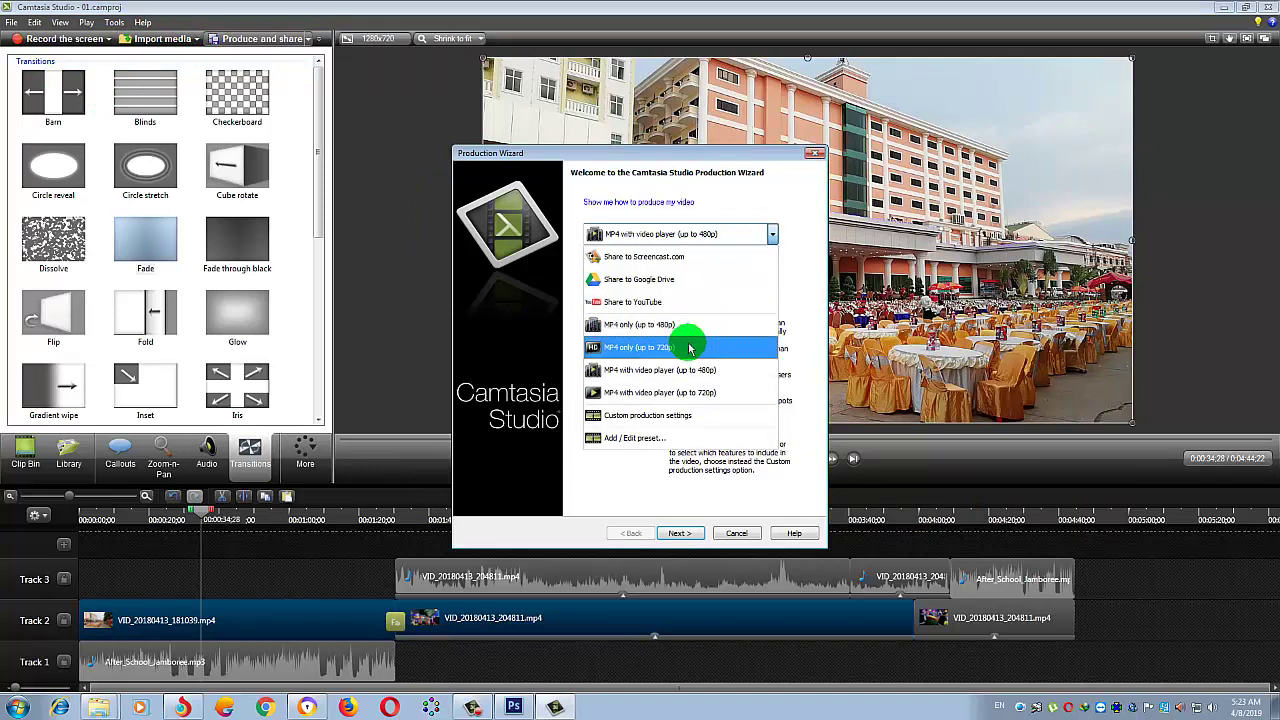
{"action": "left_click", "coordinate": [684, 343]}
{"action": "left_click", "coordinate": [680, 533]}
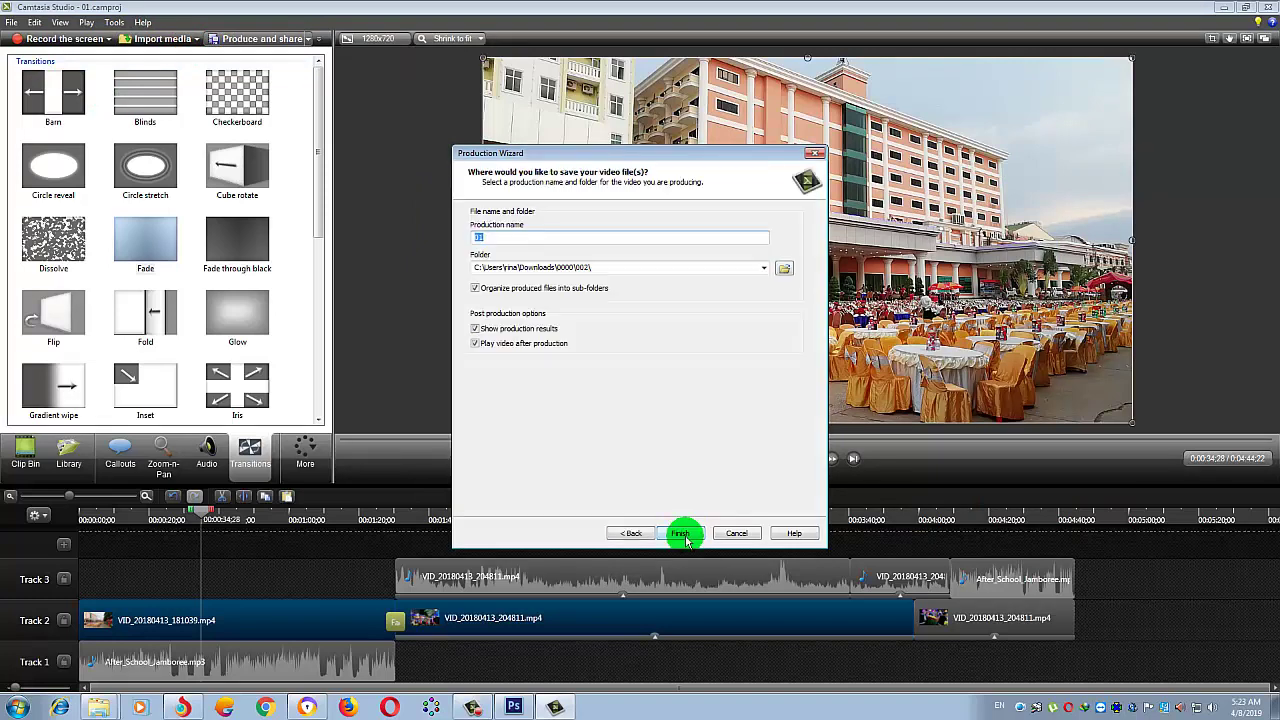
- Set the production's output to file 01 in the Downloads\0000\003 folder and start rendering
{"action": "left_click", "coordinate": [783, 268]}
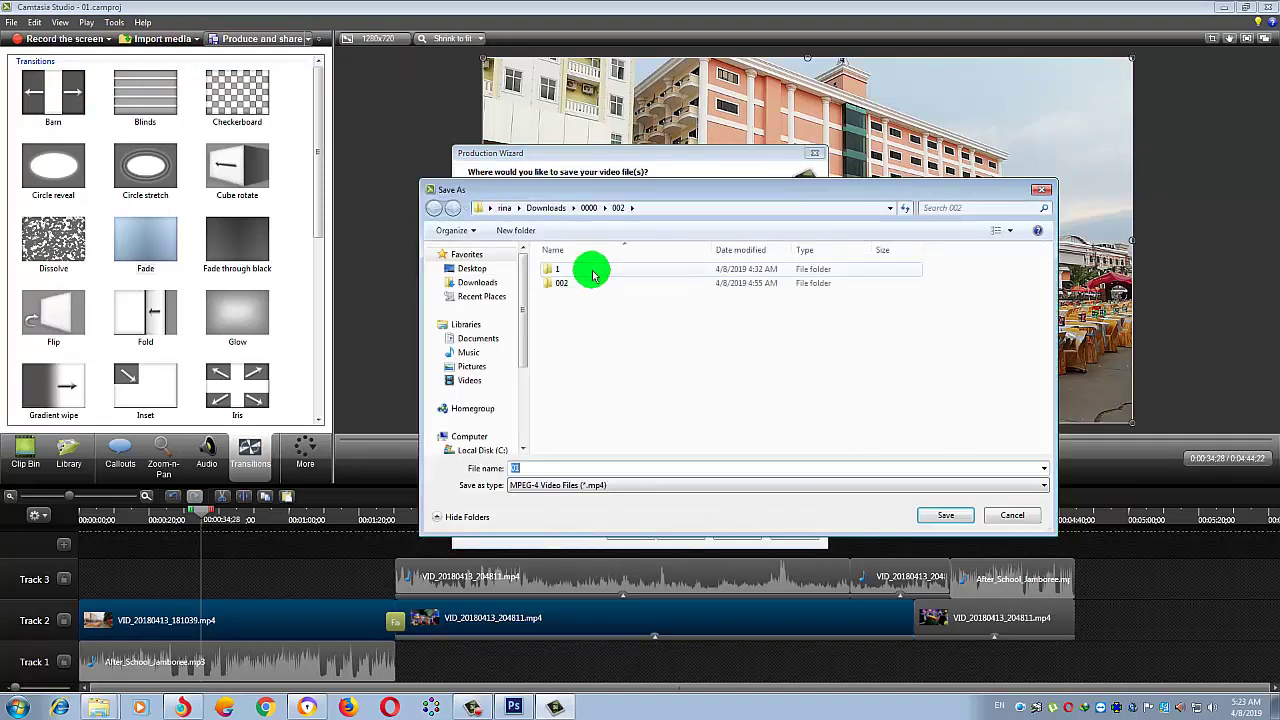
{"action": "left_click", "coordinate": [591, 208]}
{"action": "double_click", "coordinate": [577, 297]}
{"action": "left_click", "coordinate": [945, 515]}
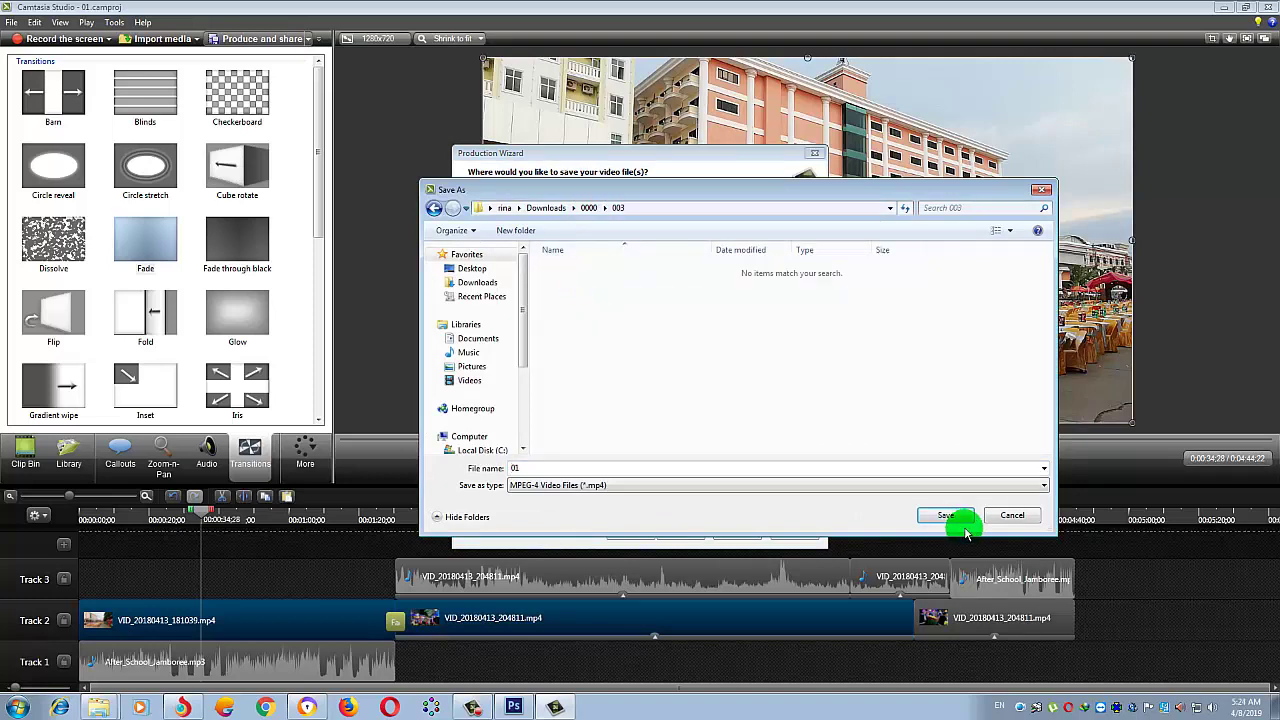
{"action": "left_click", "coordinate": [684, 531]}
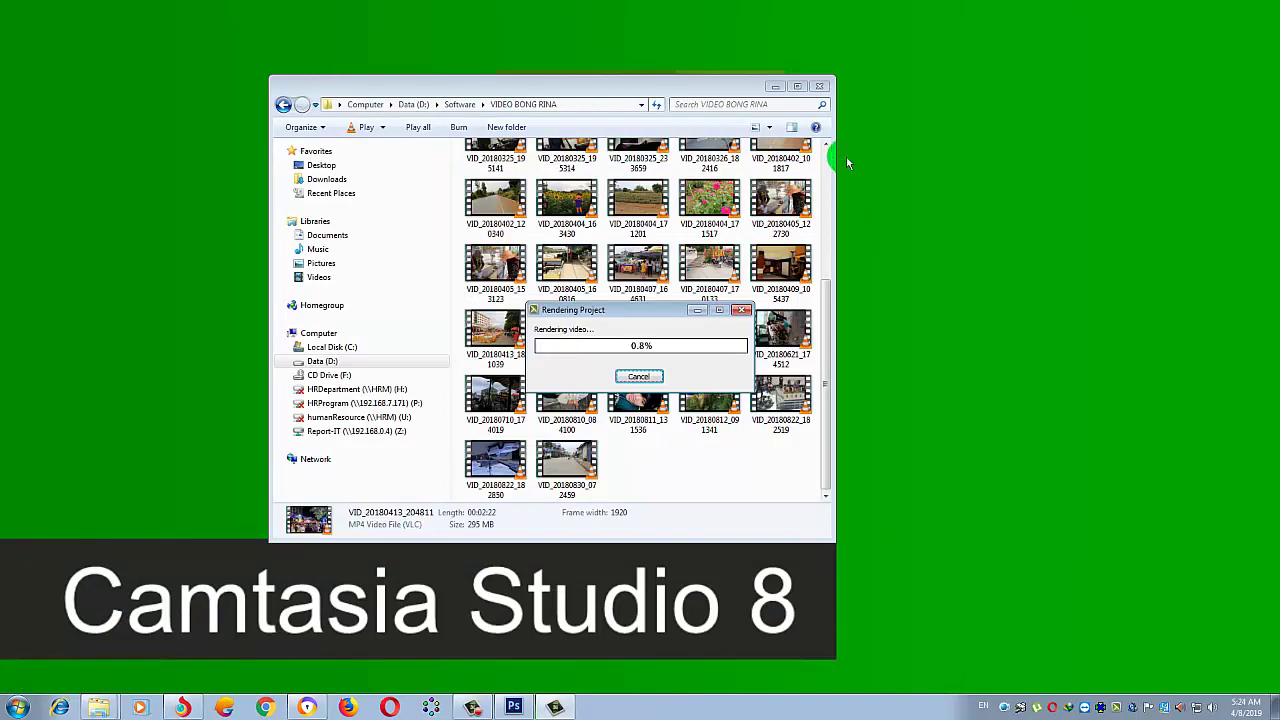
- Minimize the video folder window, move the rendering progress window aside, and refresh the desktop
{"action": "left_click", "coordinate": [775, 87]}
{"action": "left_click", "coordinate": [665, 320]}
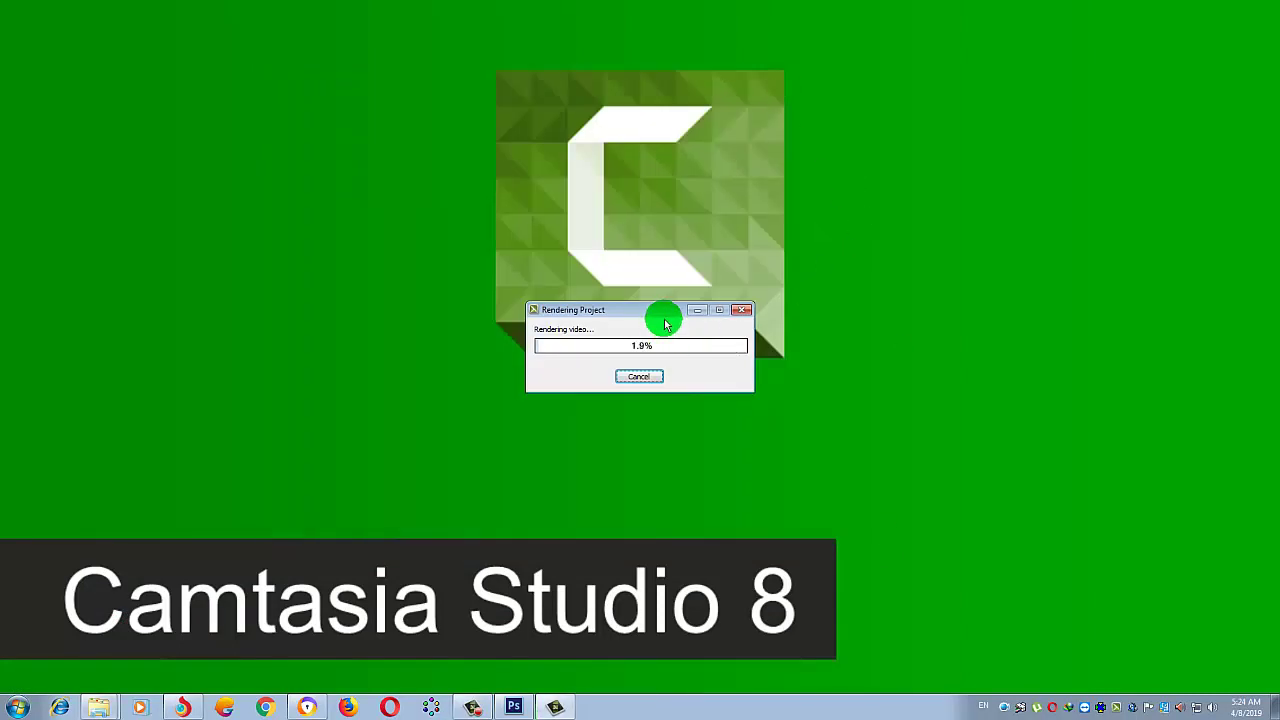
{"action": "left_click_drag", "start_coordinate": [646, 314], "coordinate": [746, 178]}
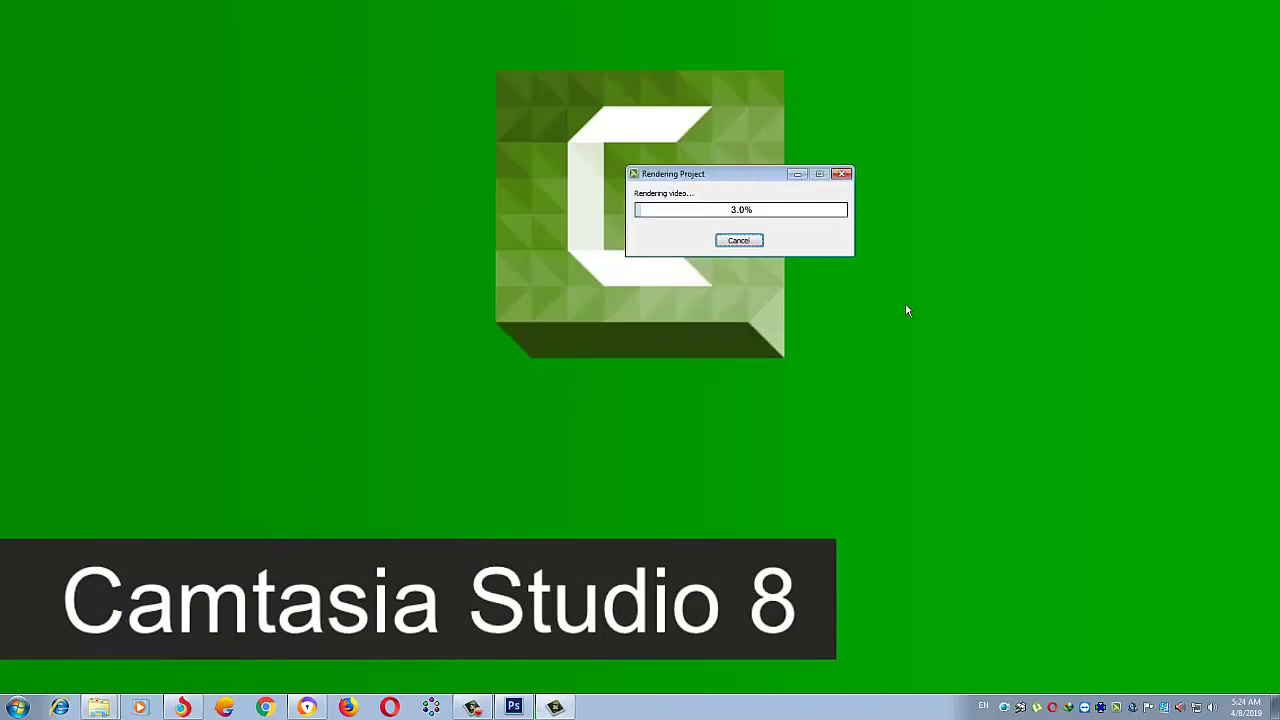
{"action": "right_click", "coordinate": [929, 299]}
{"action": "left_click", "coordinate": [962, 337]}
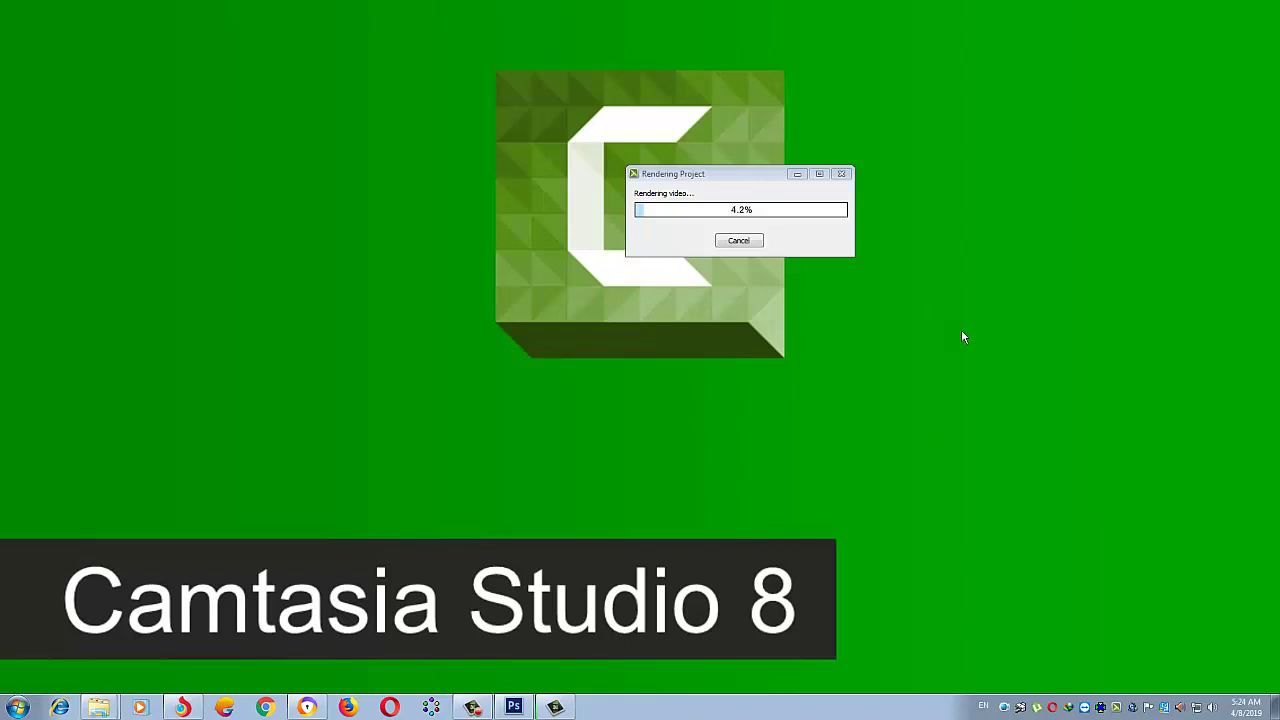